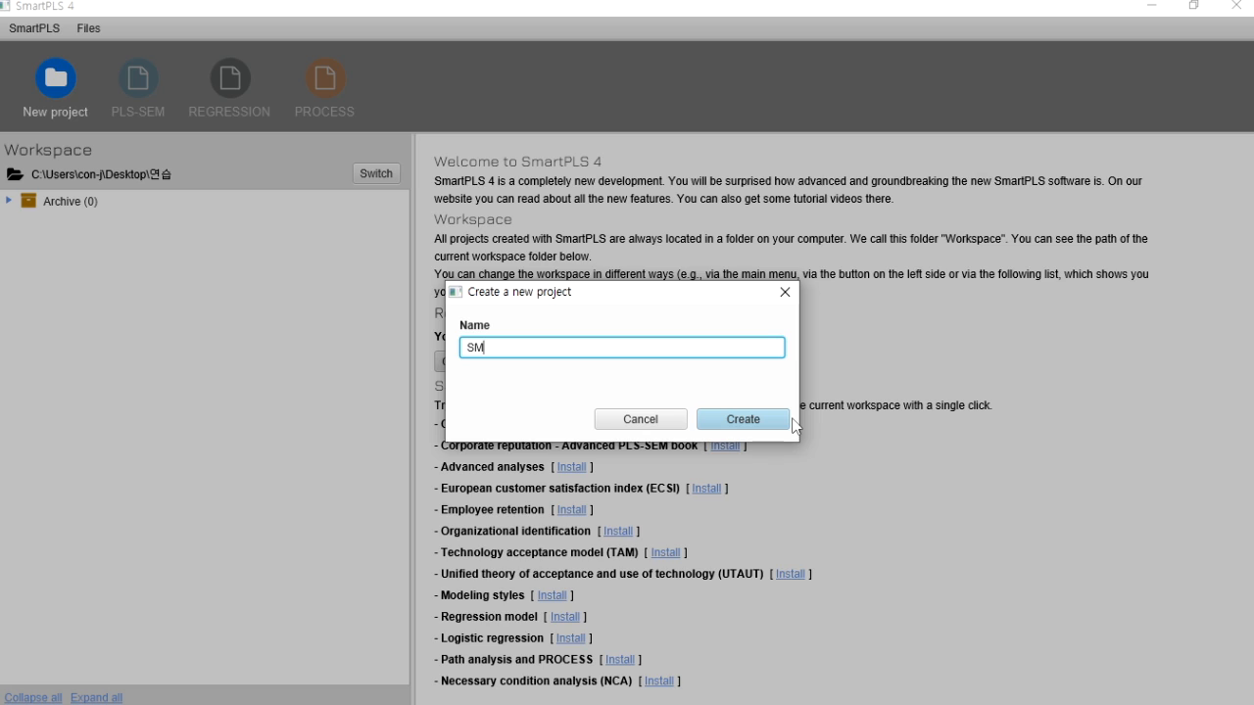
Step: Create the project Smart PLS강의 and import all indicators of the data file 3장데이타.csv into it
{"action": "type", "text": "mart PLS강의"}
{"action": "left_click", "coordinate": [742, 420]}
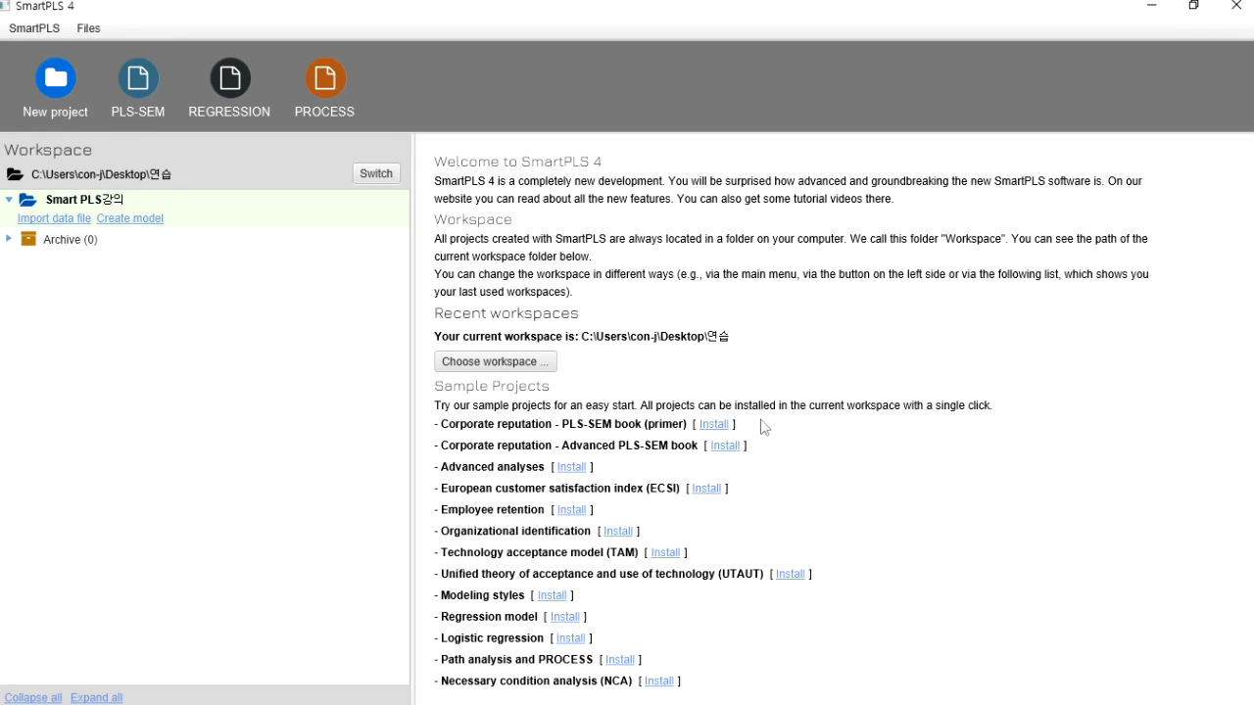
{"action": "left_click", "coordinate": [70, 225]}
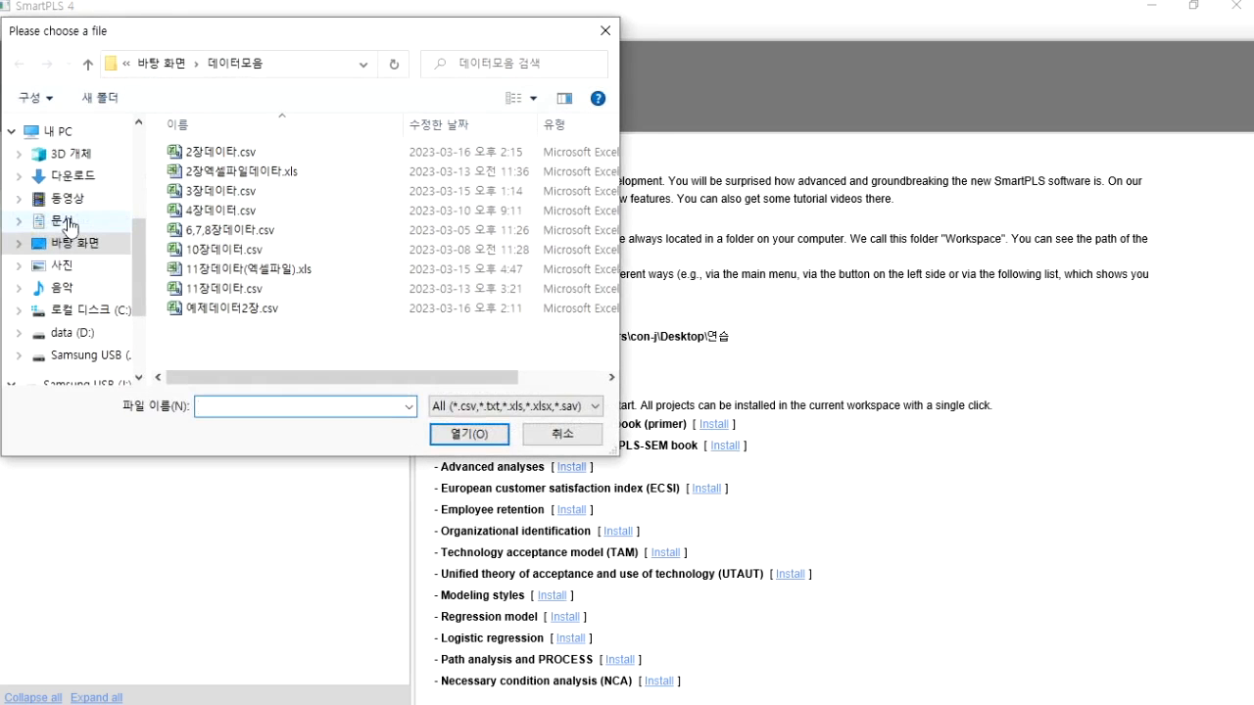
{"action": "left_click", "coordinate": [241, 191]}
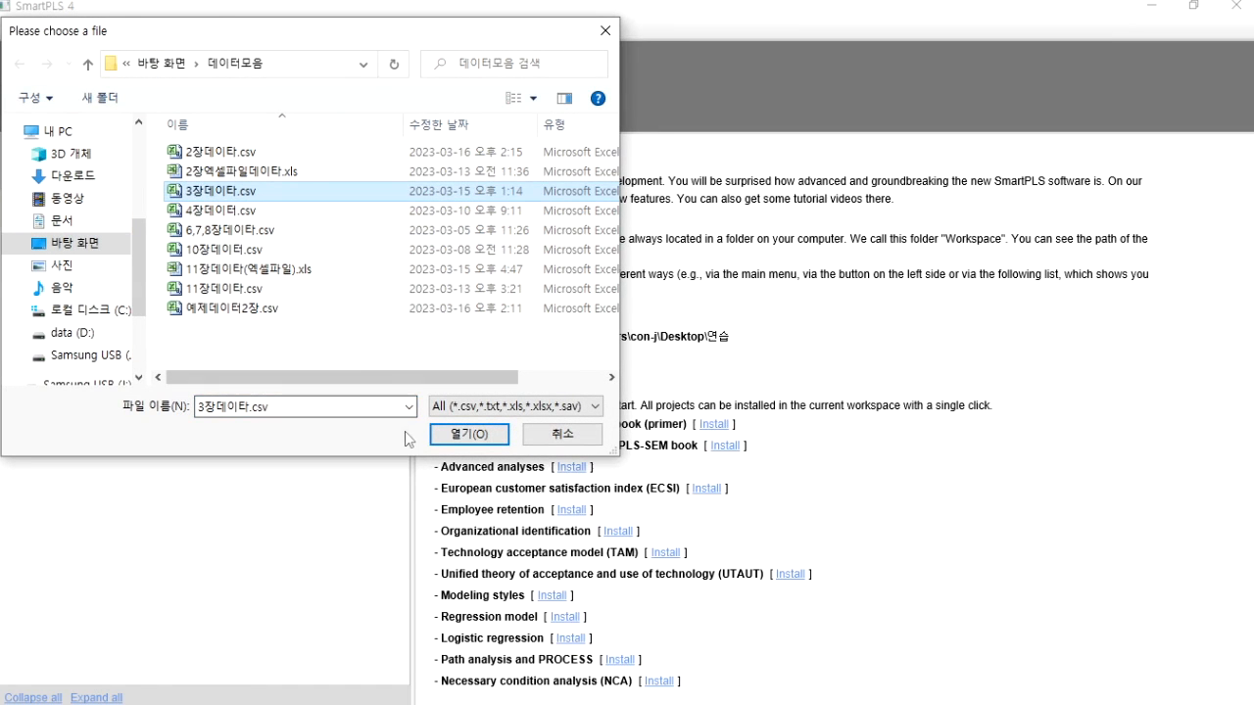
{"action": "left_click", "coordinate": [469, 437]}
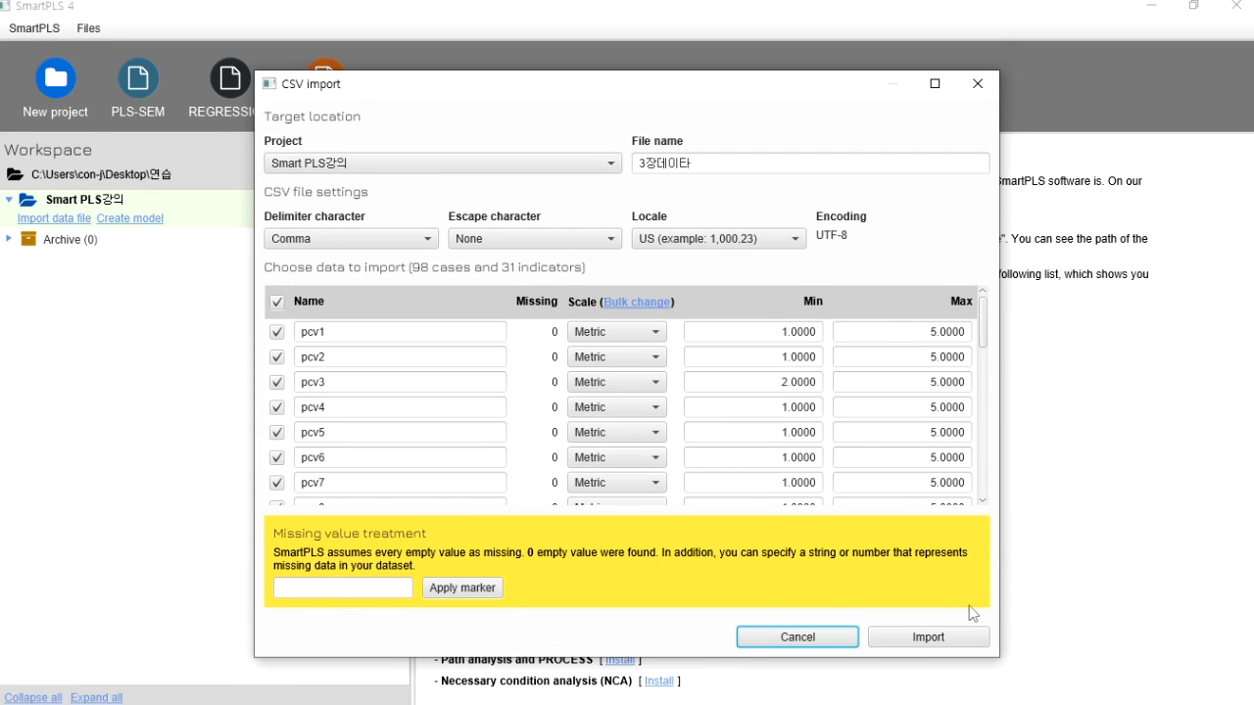
{"action": "left_click", "coordinate": [948, 636]}
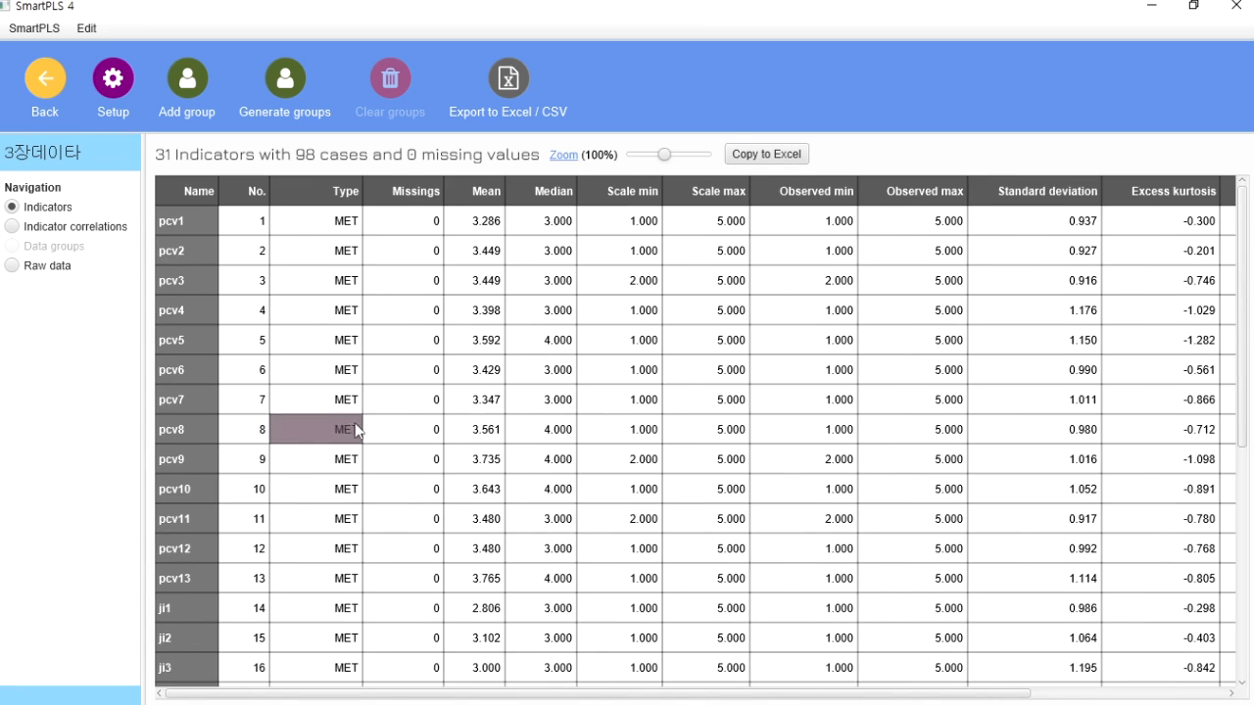
{"action": "left_click", "coordinate": [44, 89]}
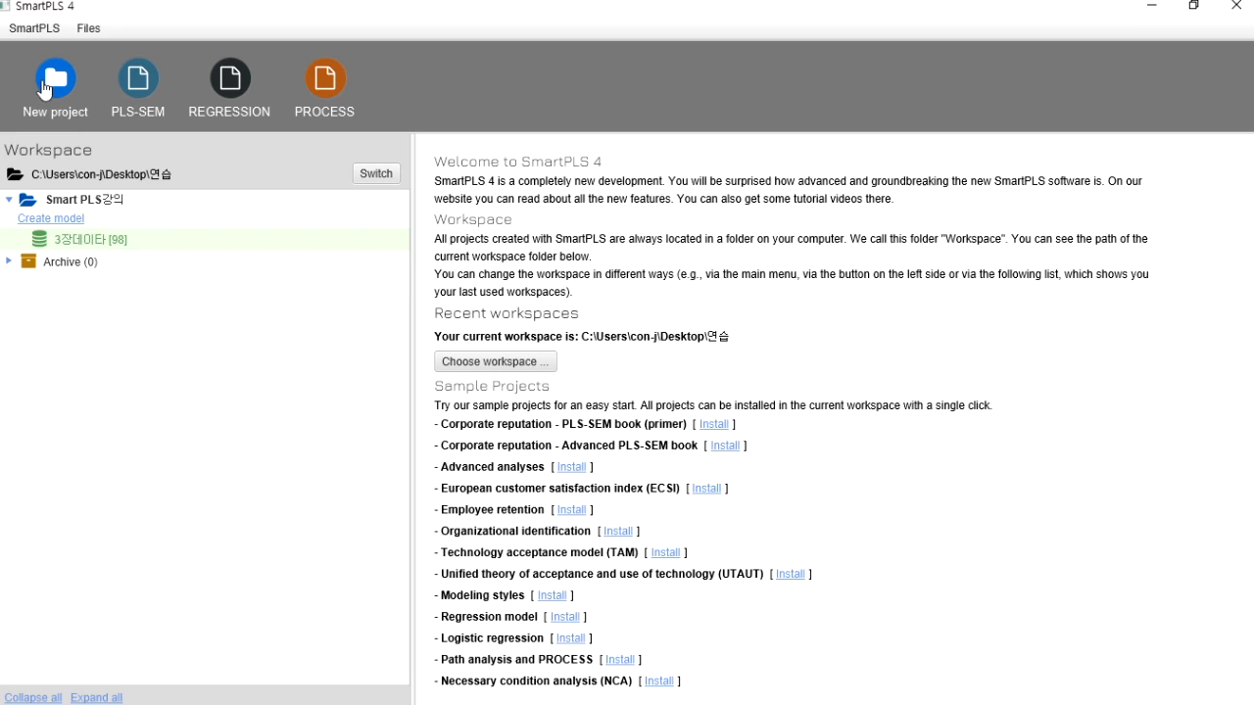
Step: Create a PLS-SEM model named 연구모델1 in the Smart PLS강의 project
{"action": "left_click", "coordinate": [68, 223]}
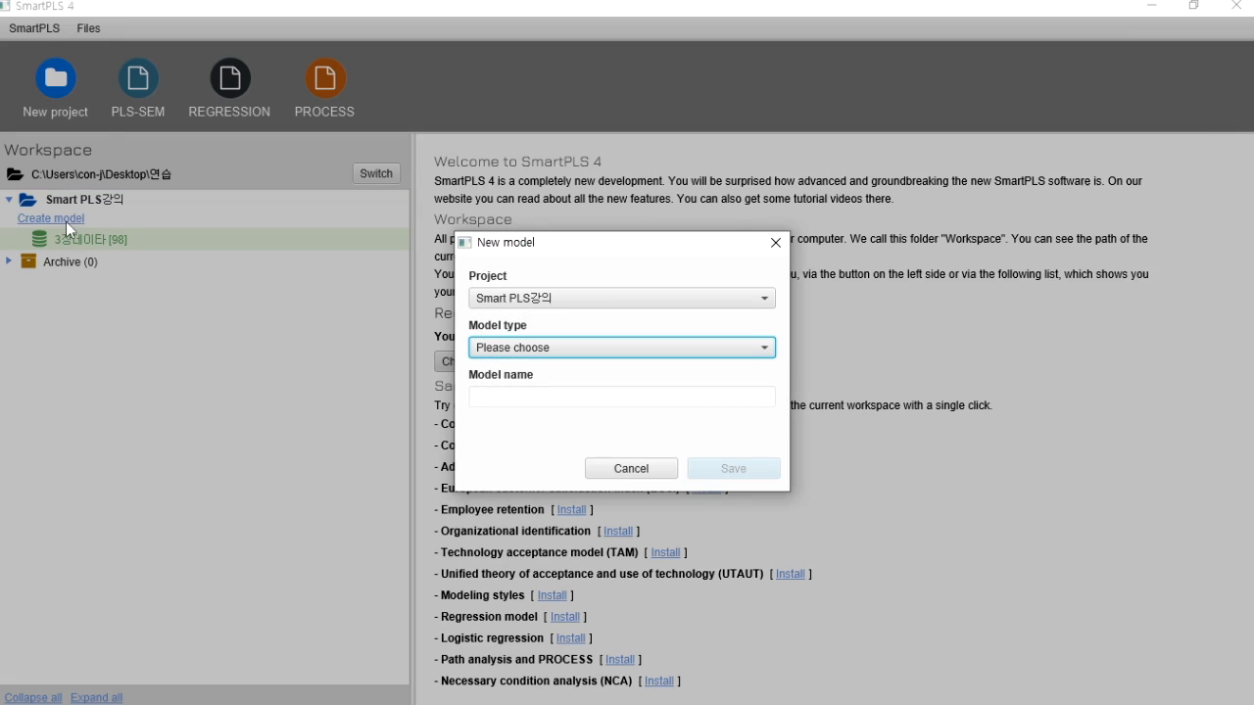
{"action": "left_click", "coordinate": [605, 346]}
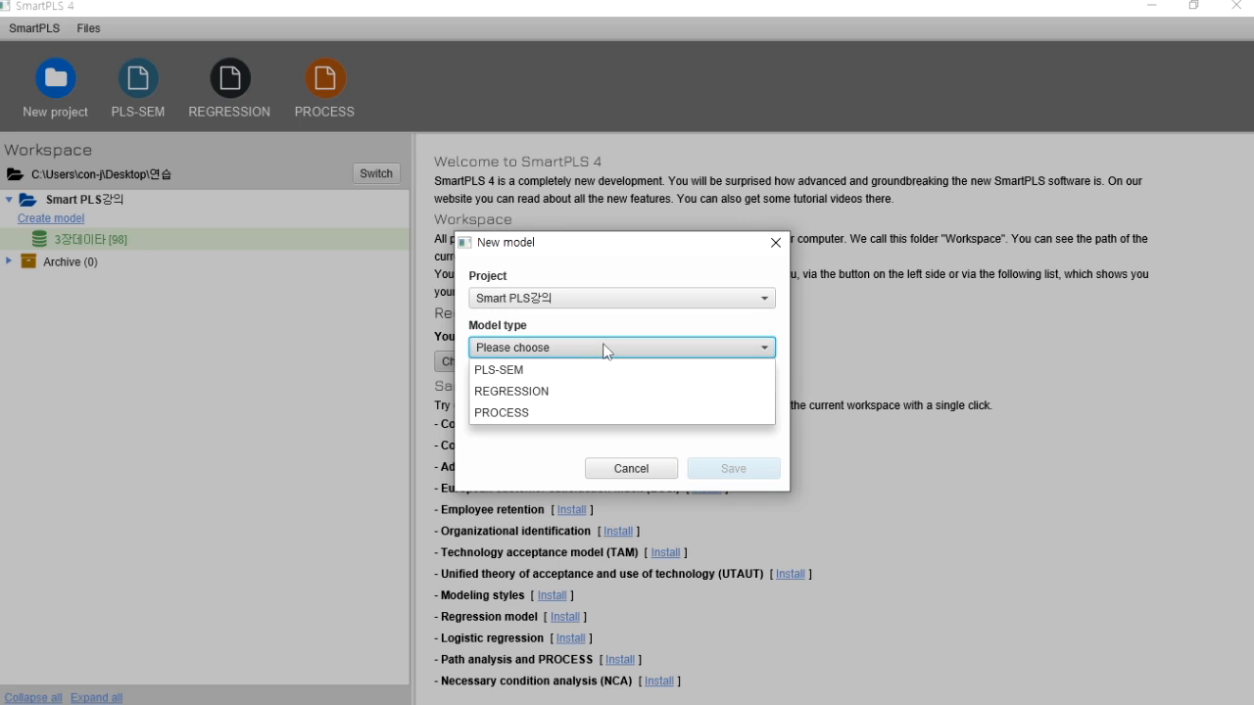
{"action": "left_click", "coordinate": [570, 372]}
{"action": "left_click", "coordinate": [538, 395]}
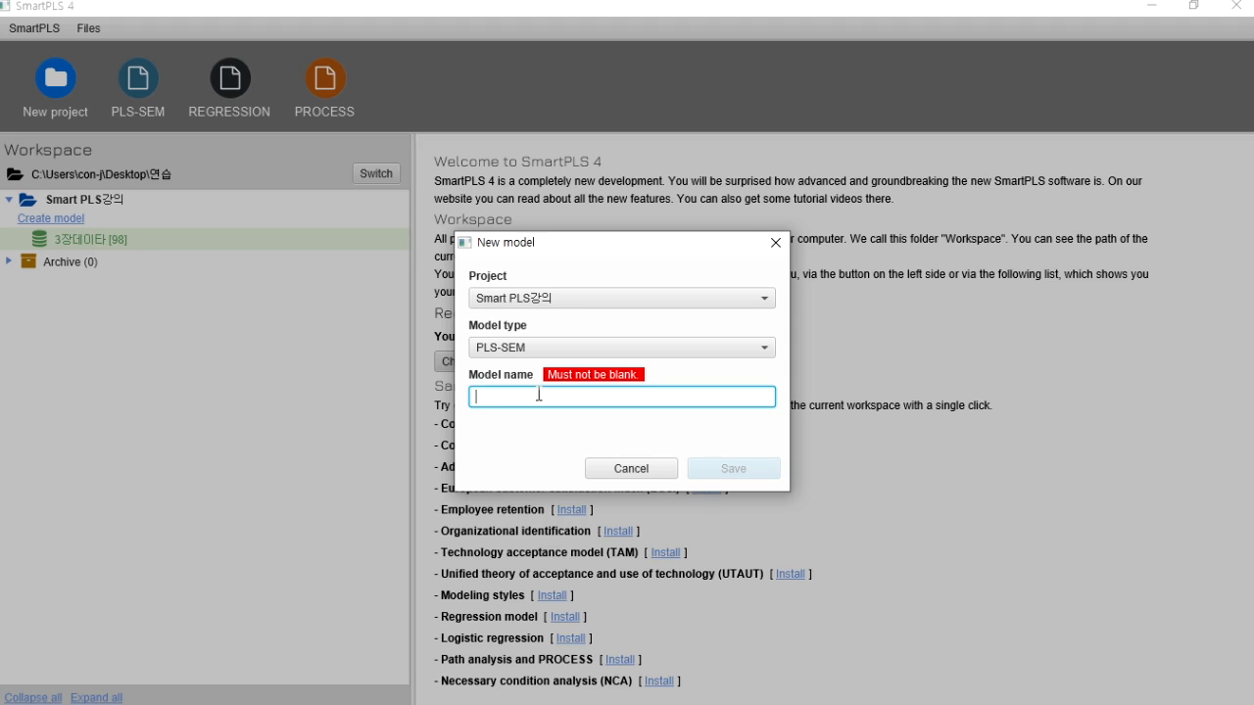
{"action": "type", "text": "연구모델"}
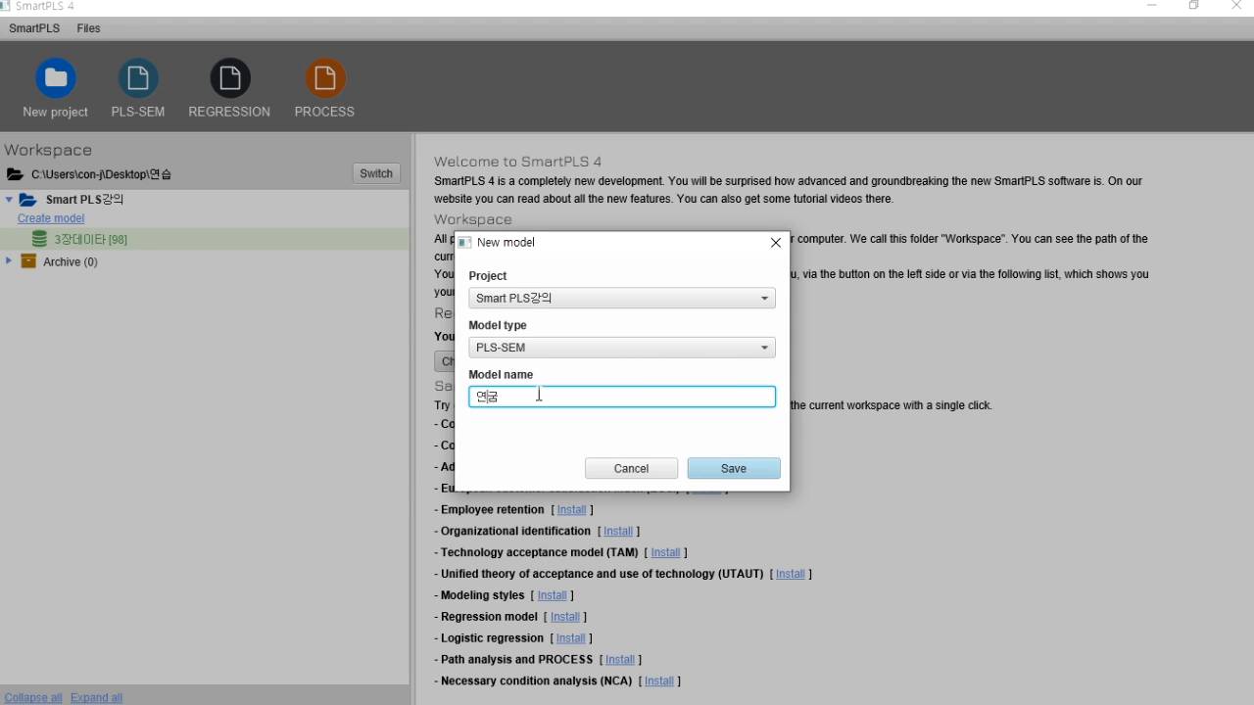
{"action": "type", "text": "1"}
{"action": "left_click", "coordinate": [734, 469]}
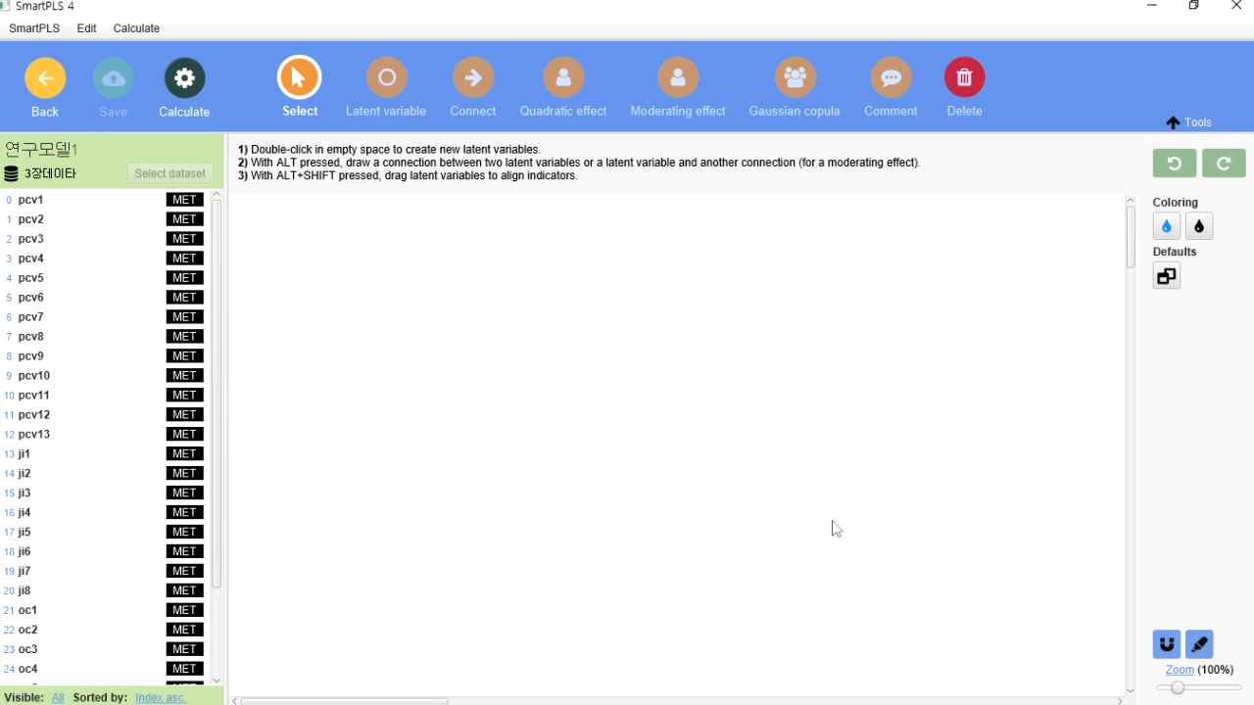
Step: Create the latent variable 고용불안정성 on the empty canvas from the indicators ji1 to ji8
{"action": "left_click", "coordinate": [36, 460]}
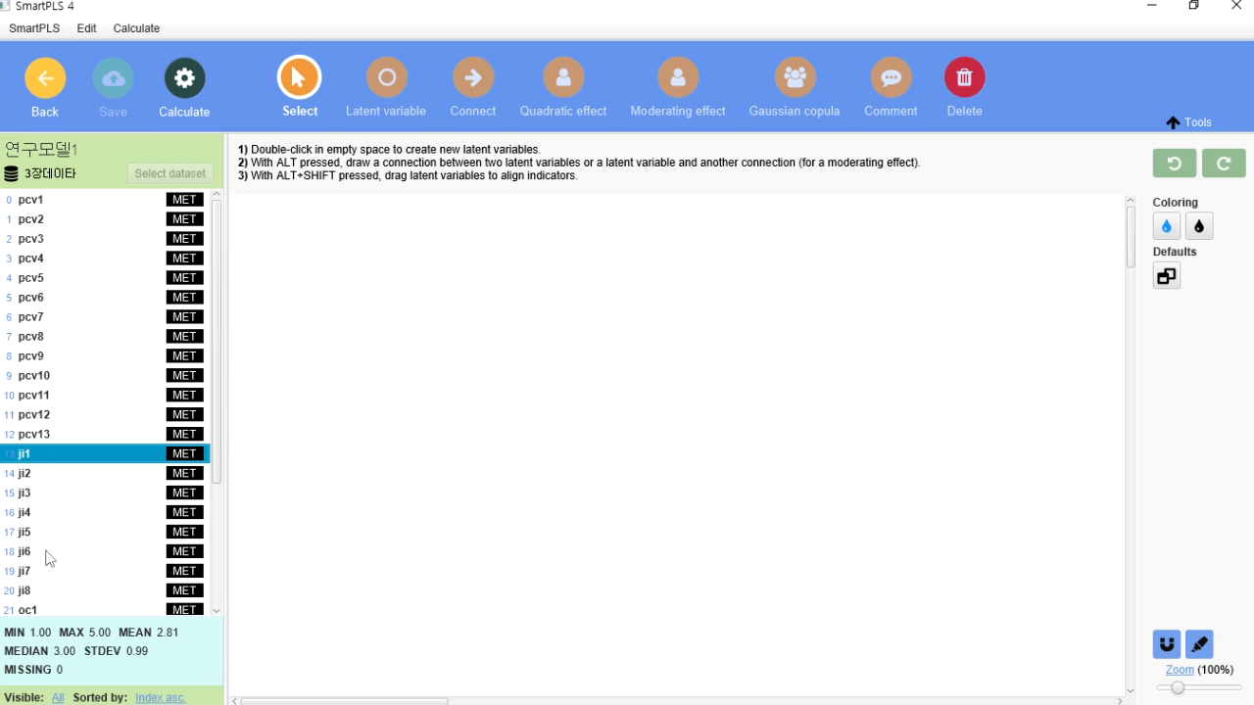
{"action": "left_click", "coordinate": [35, 590], "text": "shift"}
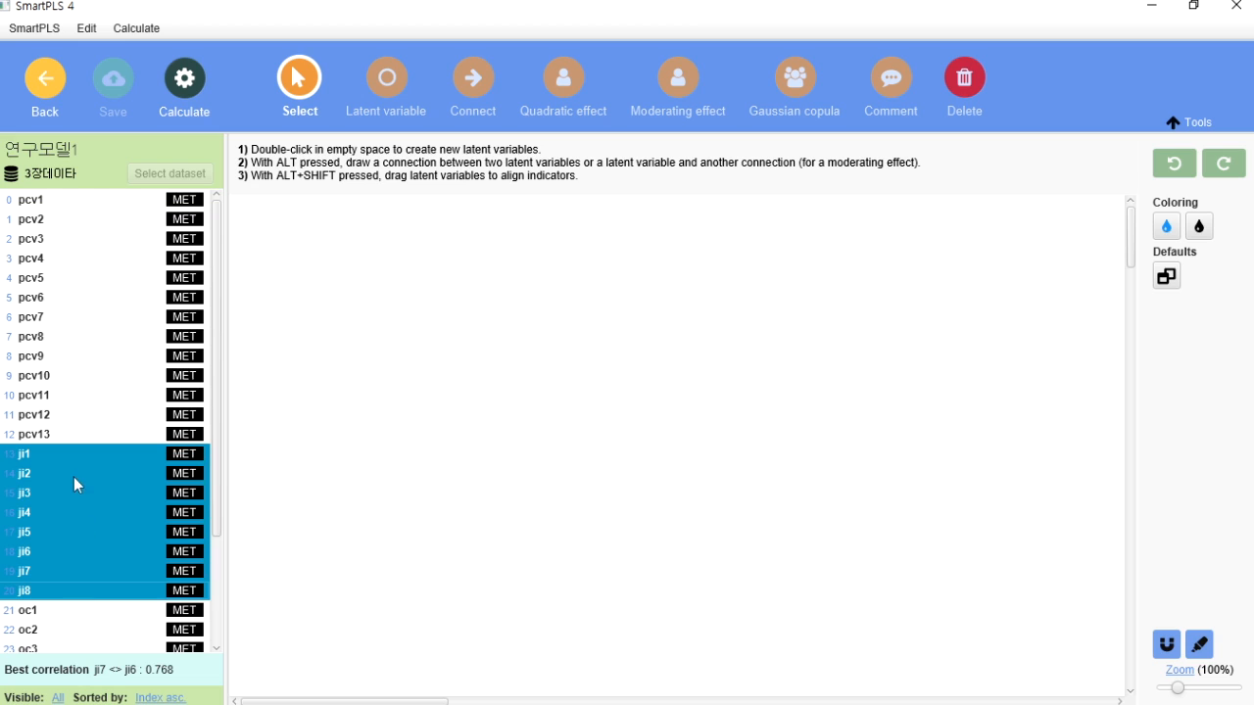
{"action": "left_click_drag", "start_coordinate": [75, 457], "coordinate": [402, 350]}
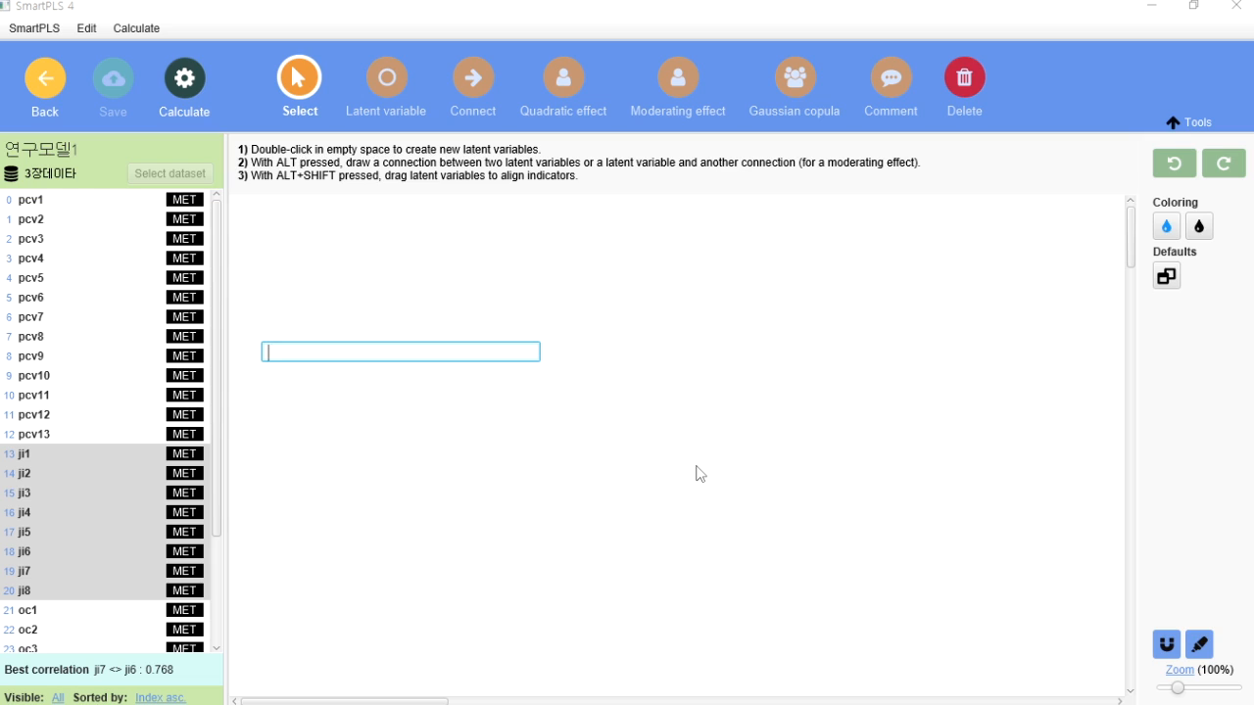
{"action": "type", "text": "RH"}
{"action": "key", "text": "BackSpace"}
{"action": "key", "text": "BackSpace"}
{"action": "key", "text": "Hangul"}
{"action": "type", "text": "공"}
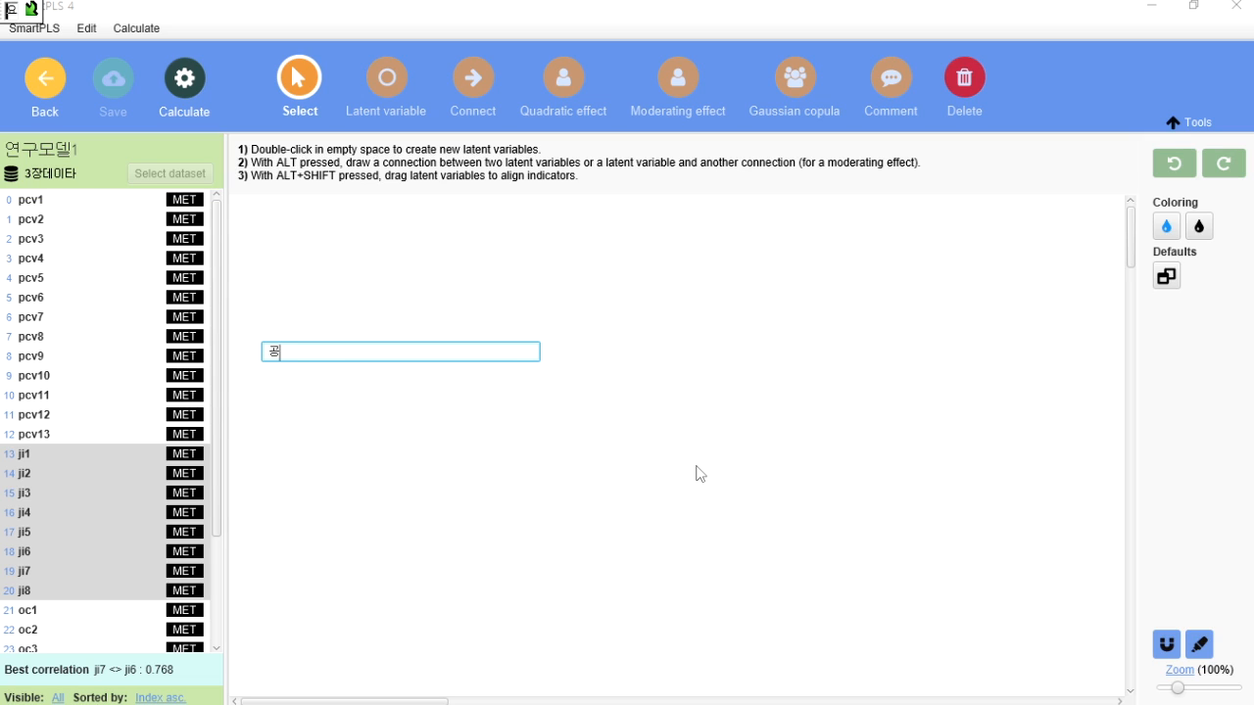
{"action": "key", "text": "BackSpace"}
{"action": "type", "text": "고용불안정"}
{"action": "key", "text": "Return"}
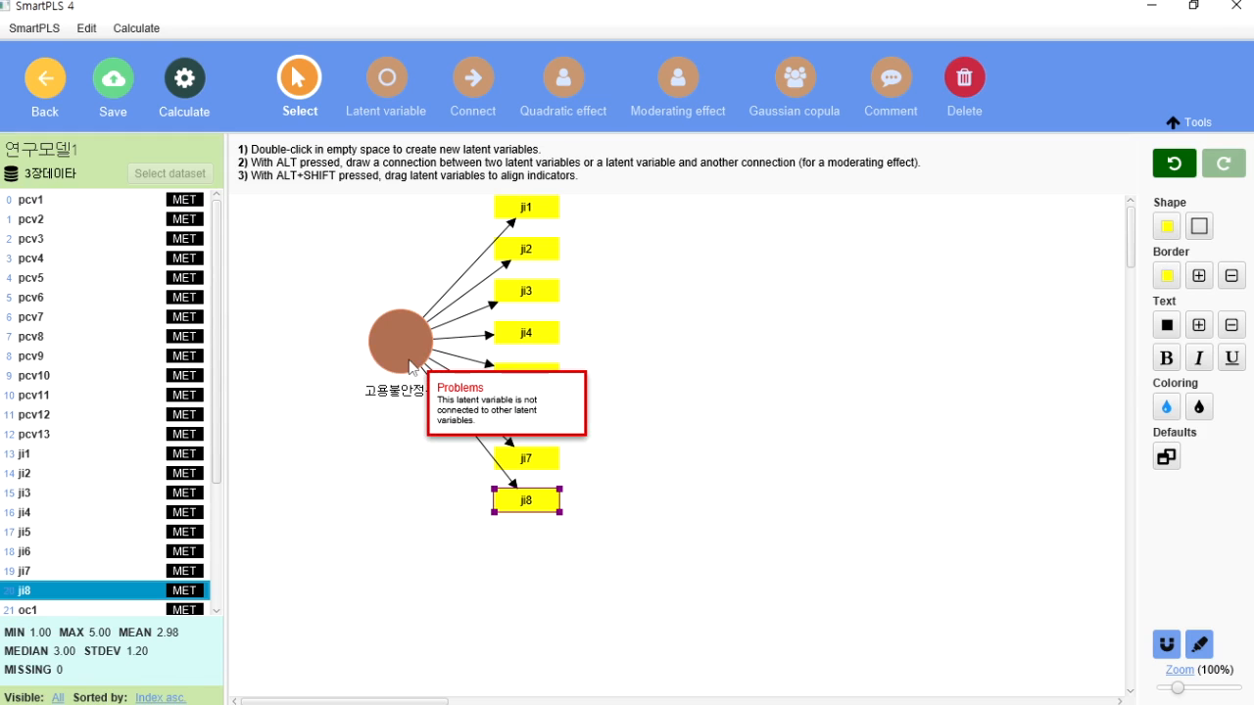
Step: Align the indicators of 고용불안정성 on the left side of the construct and reposition it at the left of the canvas
{"action": "left_click", "coordinate": [416, 368]}
{"action": "left_click_drag", "start_coordinate": [389, 411], "coordinate": [361, 478]}
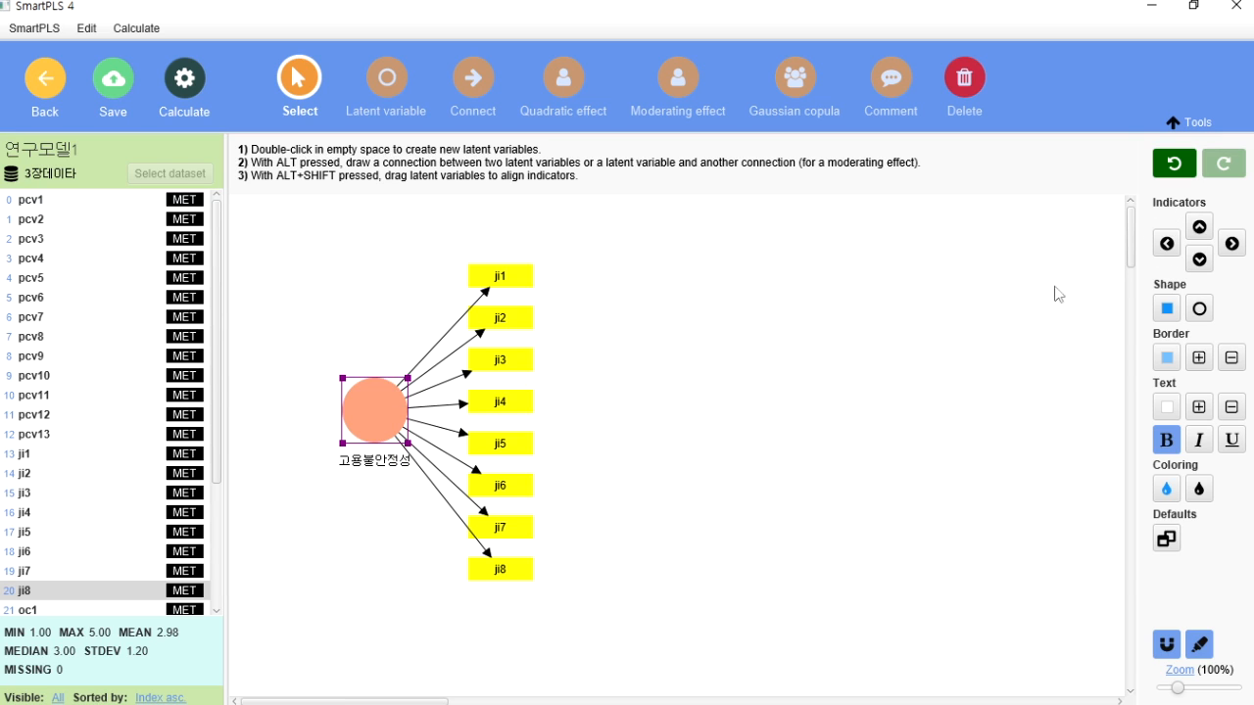
{"action": "left_click", "coordinate": [1203, 231]}
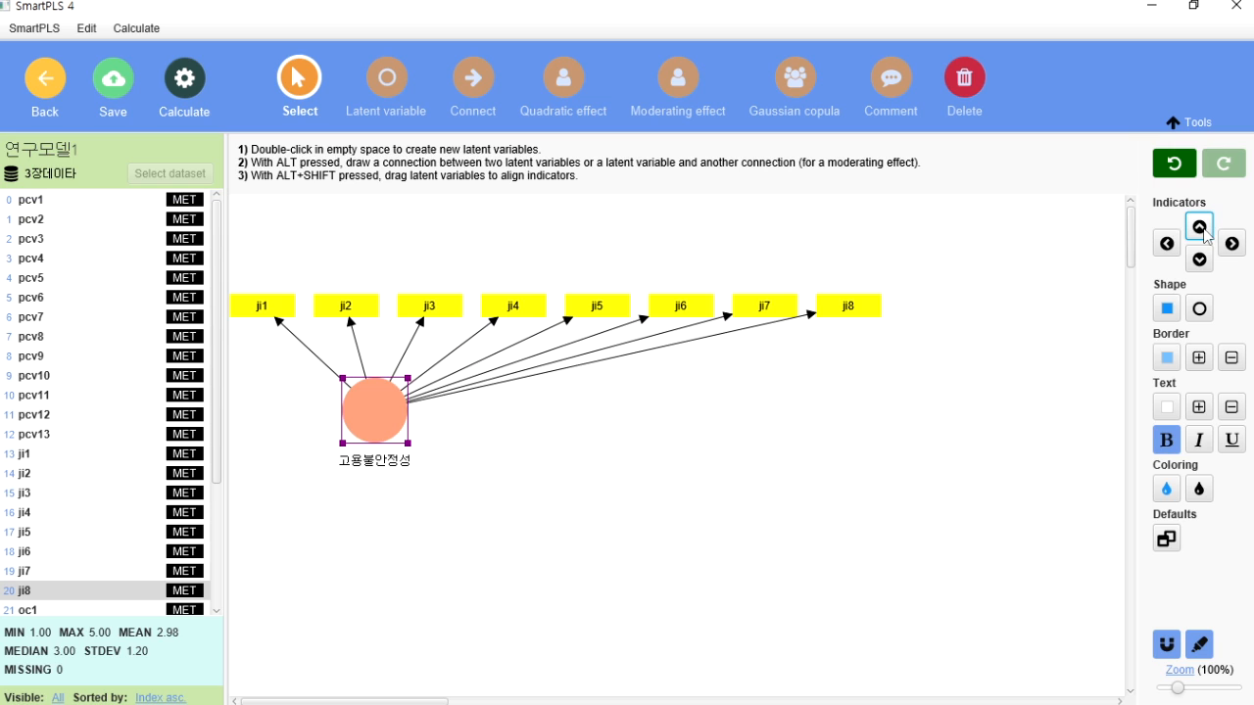
{"action": "left_click", "coordinate": [1166, 244]}
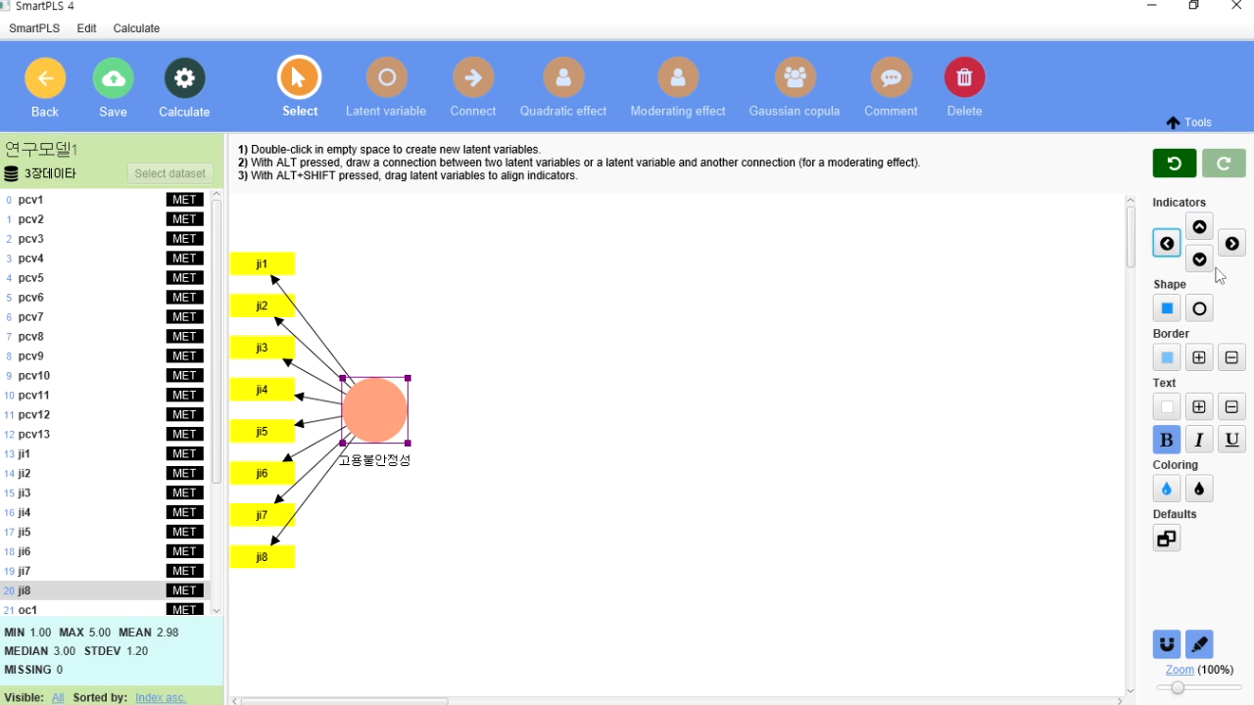
{"action": "left_click", "coordinate": [1194, 260]}
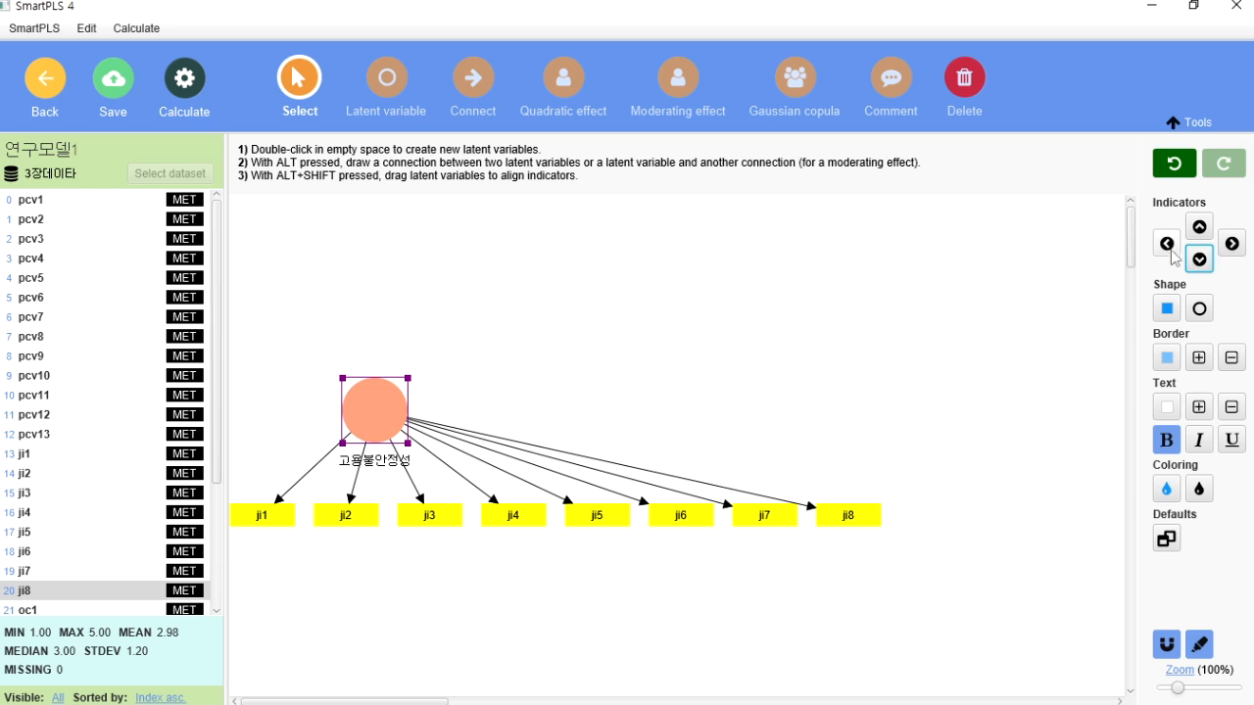
{"action": "left_click", "coordinate": [1167, 244]}
{"action": "left_click_drag", "start_coordinate": [378, 425], "coordinate": [396, 453]}
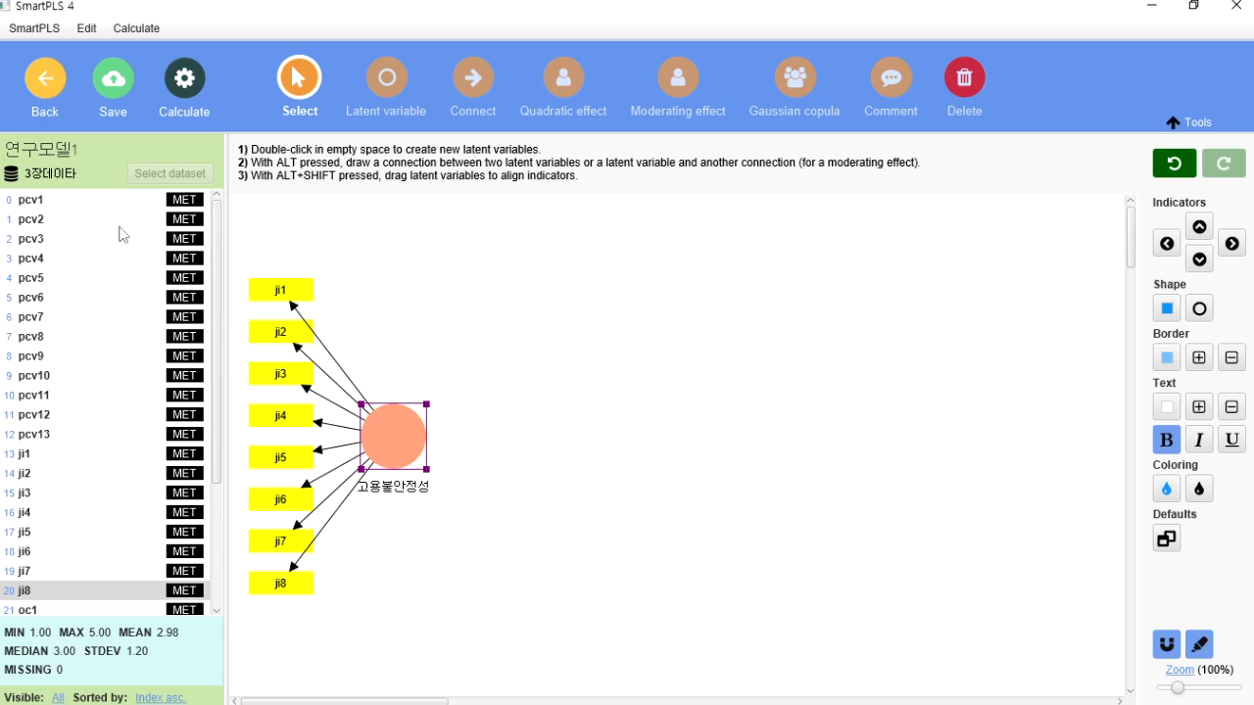
Step: Create the latent variable 거래심리적계약위반 from pcv1 to pcv5 in the upper middle of the canvas, with its indicators aligned above it
{"action": "left_click", "coordinate": [54, 204]}
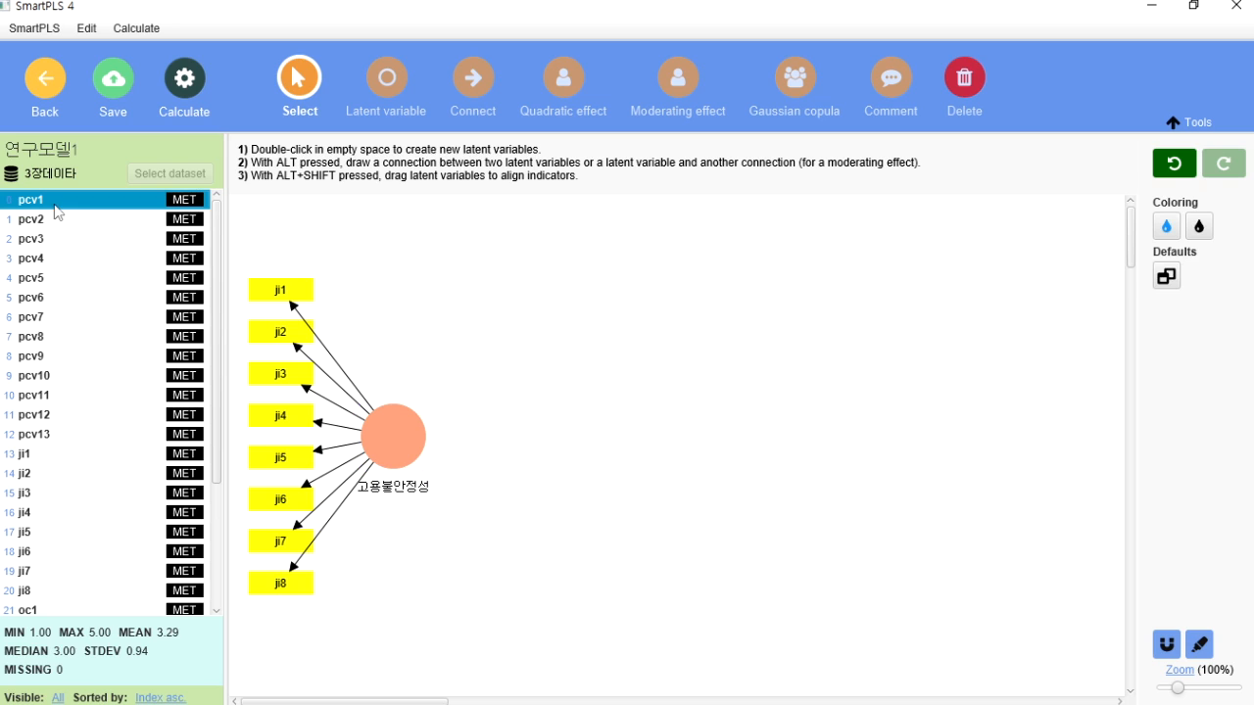
{"action": "left_click", "coordinate": [49, 277], "text": "shift"}
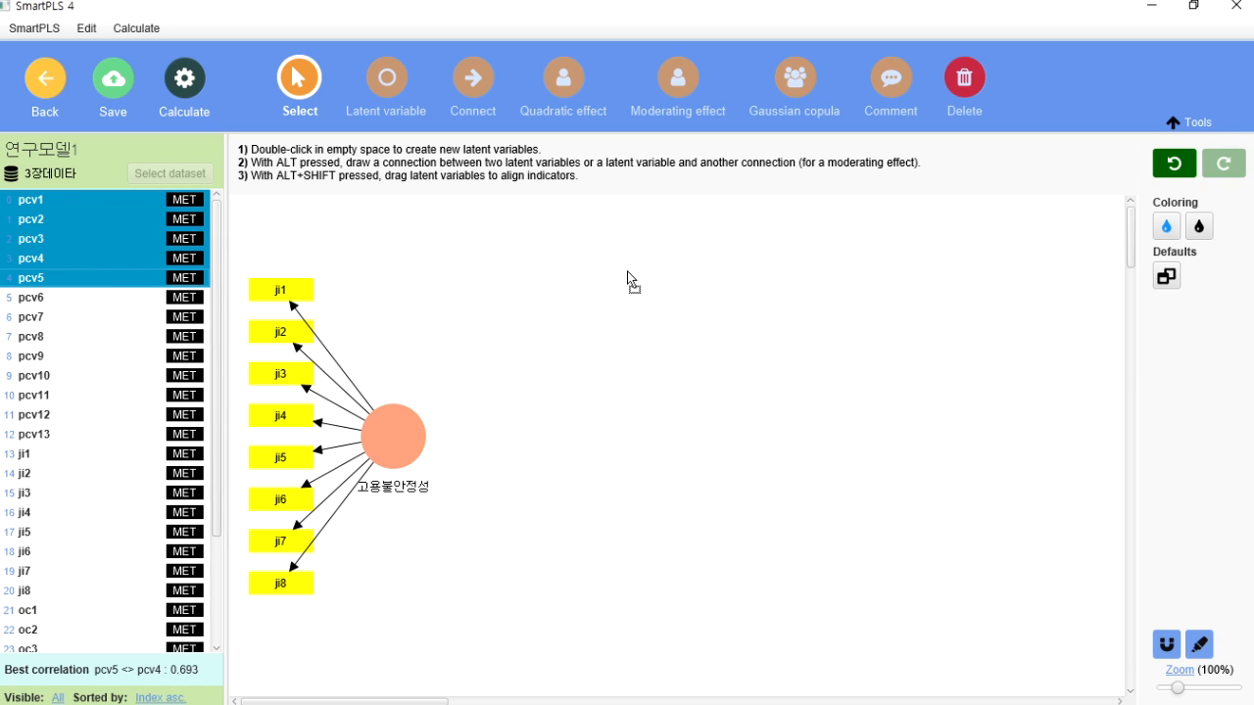
{"action": "left_click_drag", "start_coordinate": [628, 278], "coordinate": [628, 279]}
{"action": "key", "text": "BackSpace"}
{"action": "key", "text": "BackSpace"}
{"action": "key", "text": "BackSpace"}
{"action": "type", "text": "거래심리적ㄱ계약위반"}
{"action": "key", "text": "Return"}
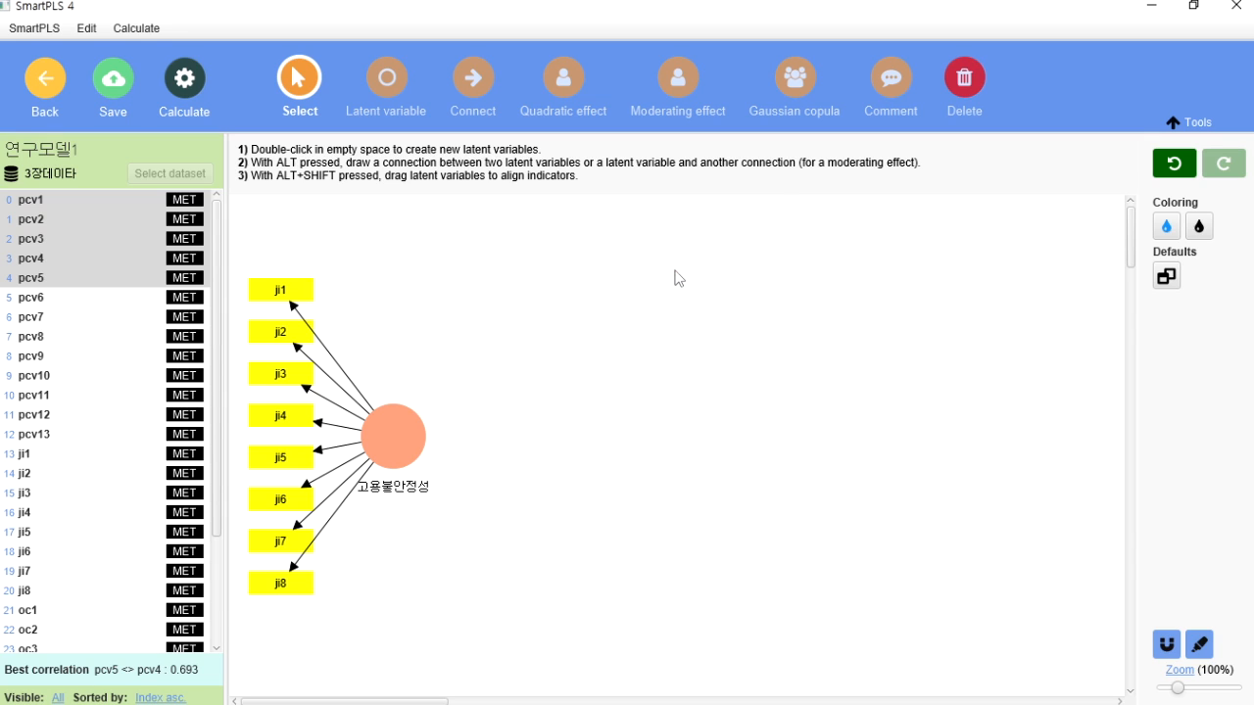
{"action": "left_click", "coordinate": [646, 268]}
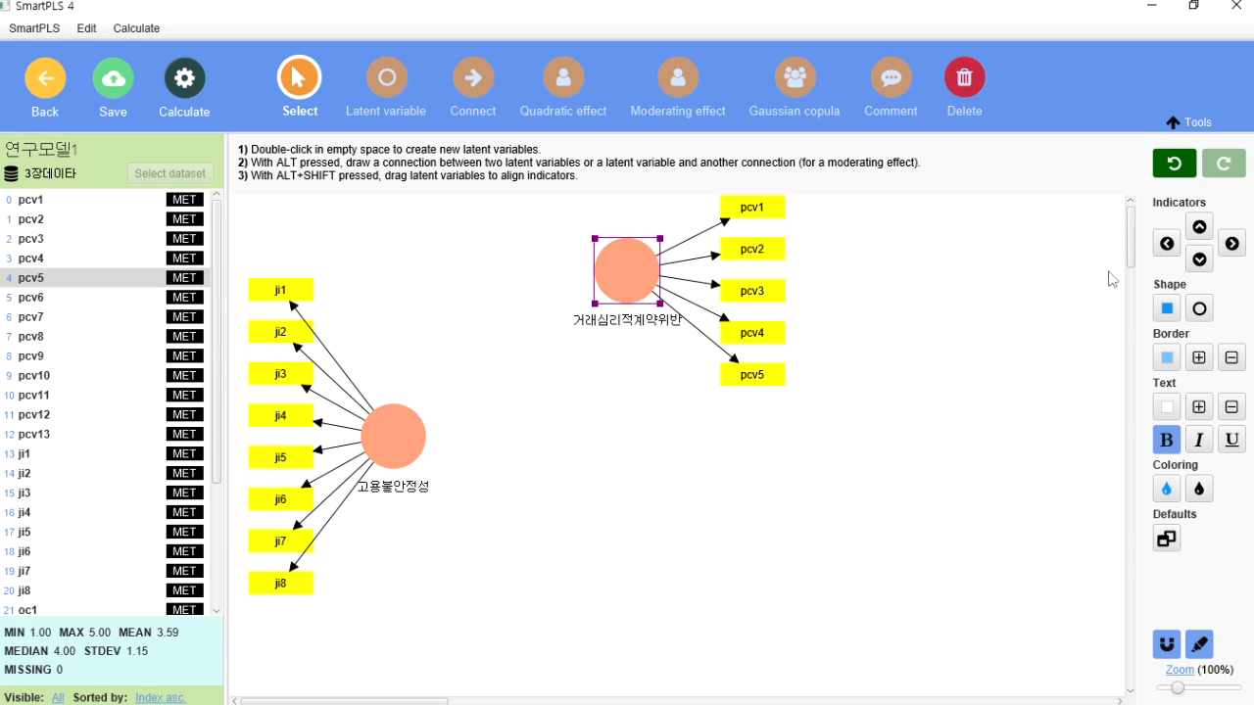
{"action": "left_click", "coordinate": [1199, 227]}
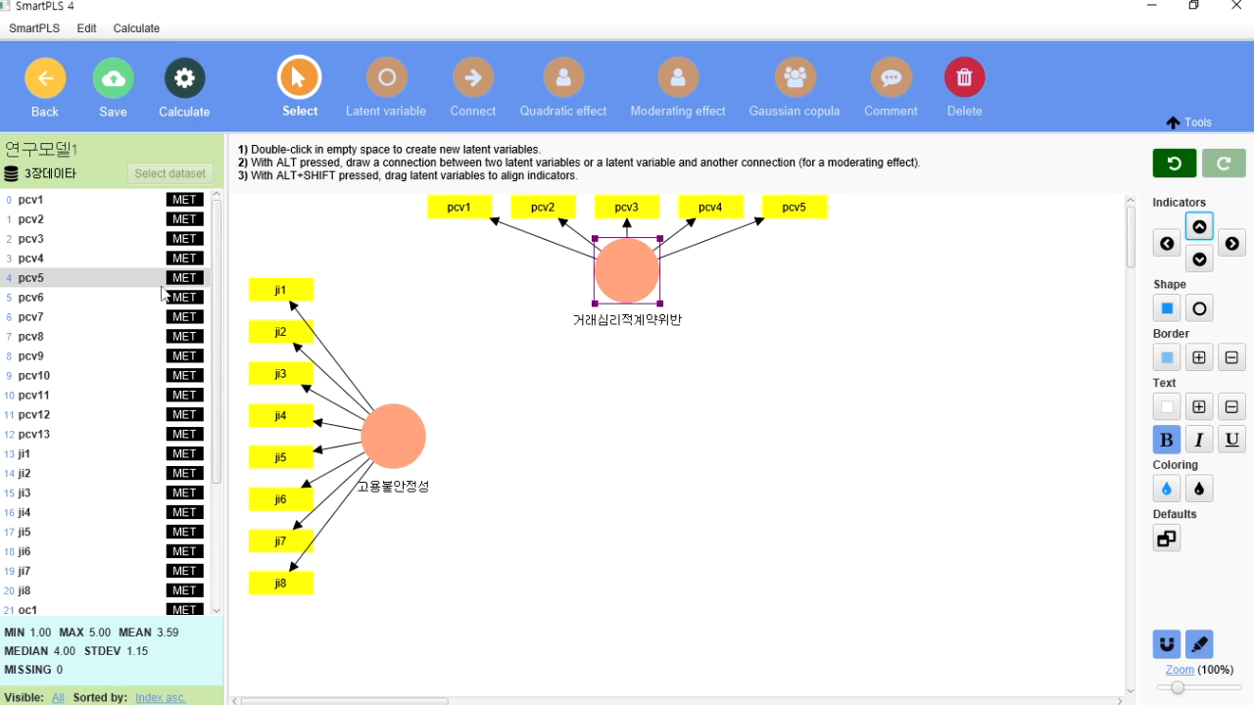
Step: Create the latent variable 관계심리적계약위반 from the indicators pcv6 to pcv9 in the lower middle of the canvas
{"action": "left_click", "coordinate": [51, 297]}
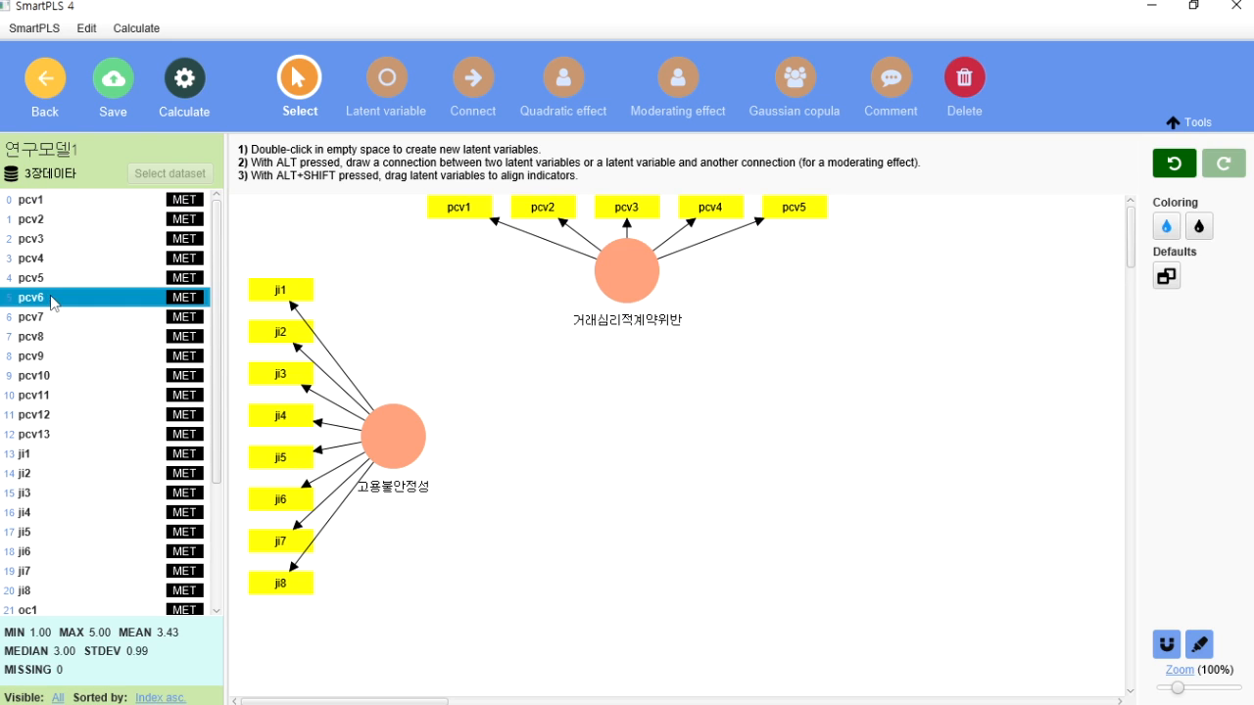
{"action": "left_click", "coordinate": [60, 356], "text": "shift"}
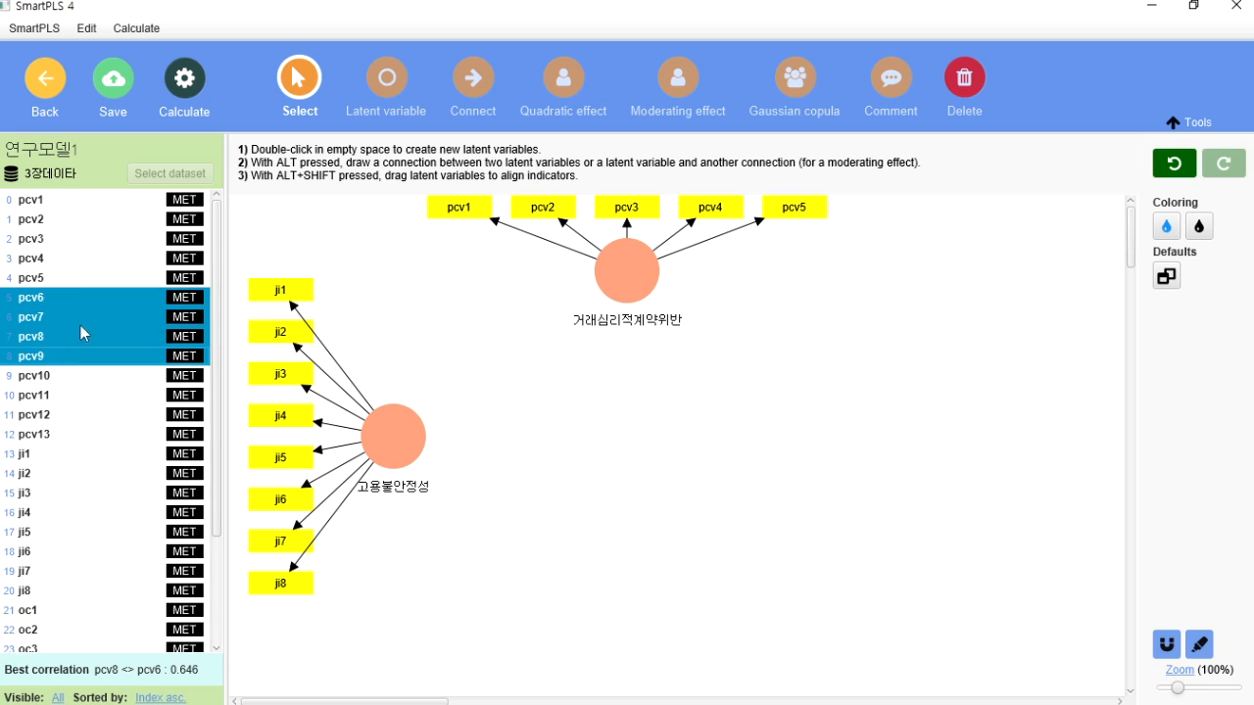
{"action": "left_click", "coordinate": [646, 521]}
{"action": "type", "text": "pcv"}
{"action": "key", "text": "BackSpace"}
{"action": "key", "text": "BackSpace"}
{"action": "key", "text": "BackSpace"}
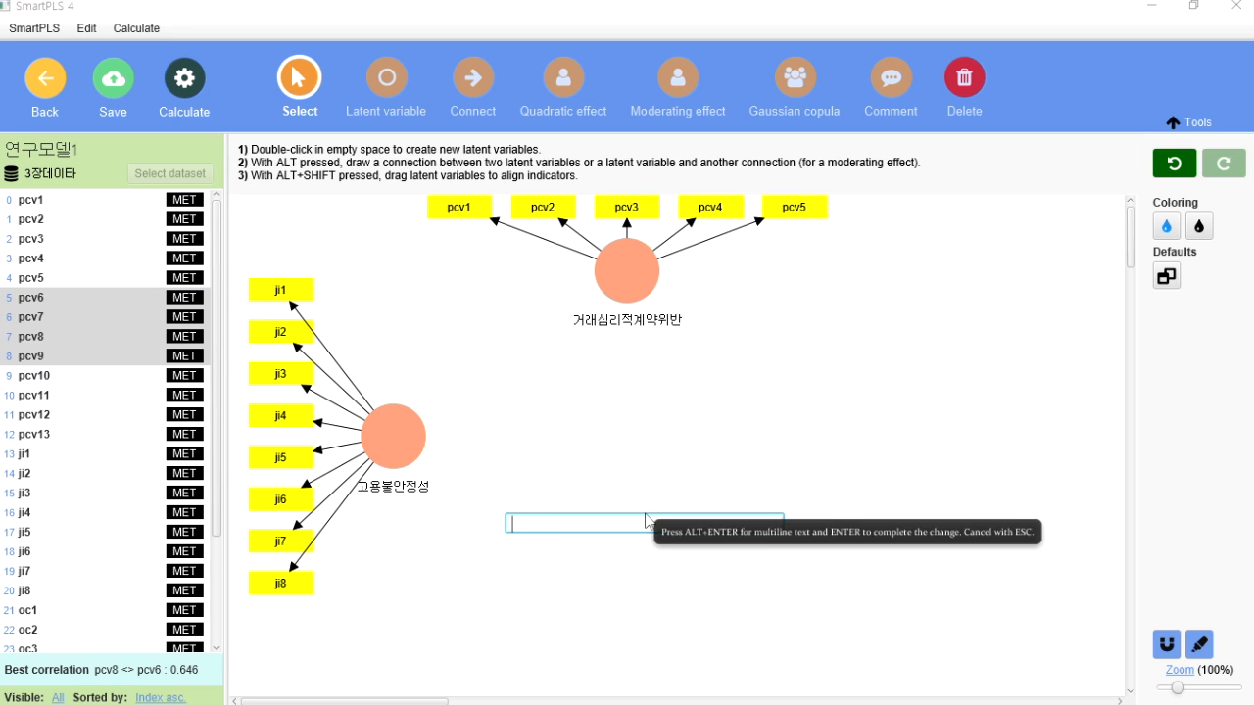
{"action": "type", "text": "관계심리적계약위반"}
{"action": "key", "text": "Return"}
Step: Align the indicators of 관계심리적계약위반 below the construct and move it slightly further down
{"action": "left_click", "coordinate": [647, 521]}
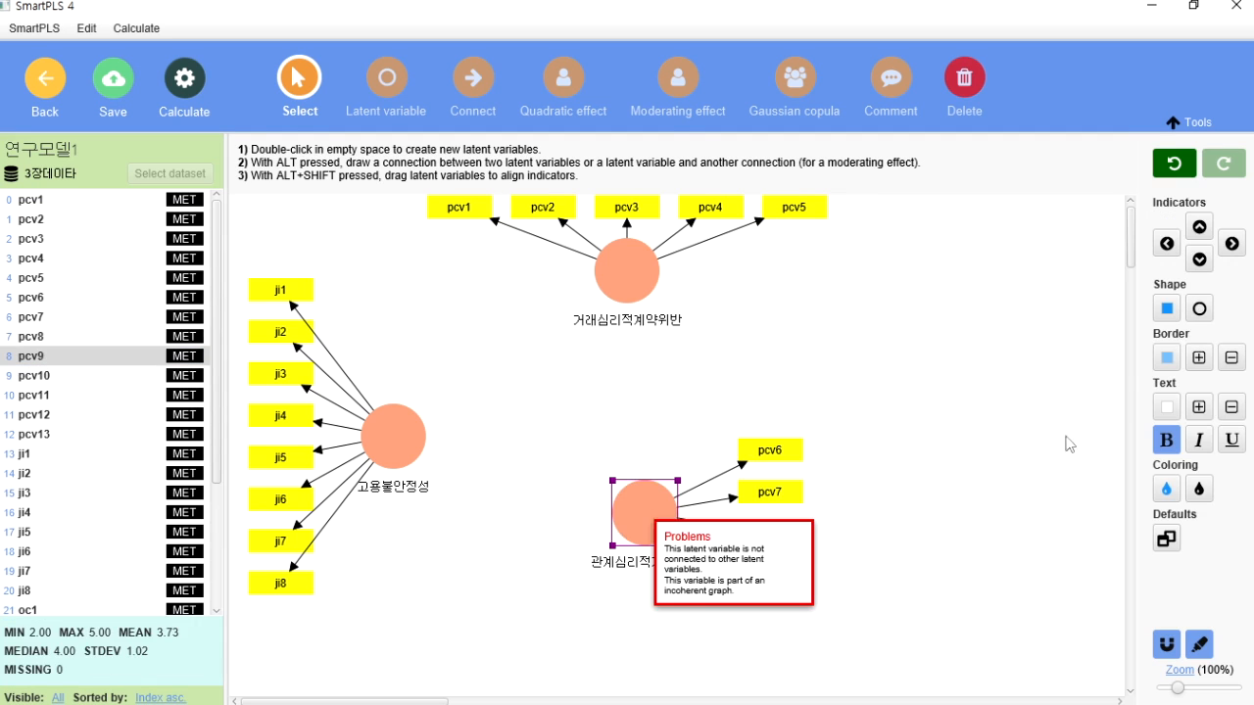
{"action": "left_click", "coordinate": [1200, 259]}
{"action": "left_click_drag", "start_coordinate": [654, 511], "coordinate": [657, 558]}
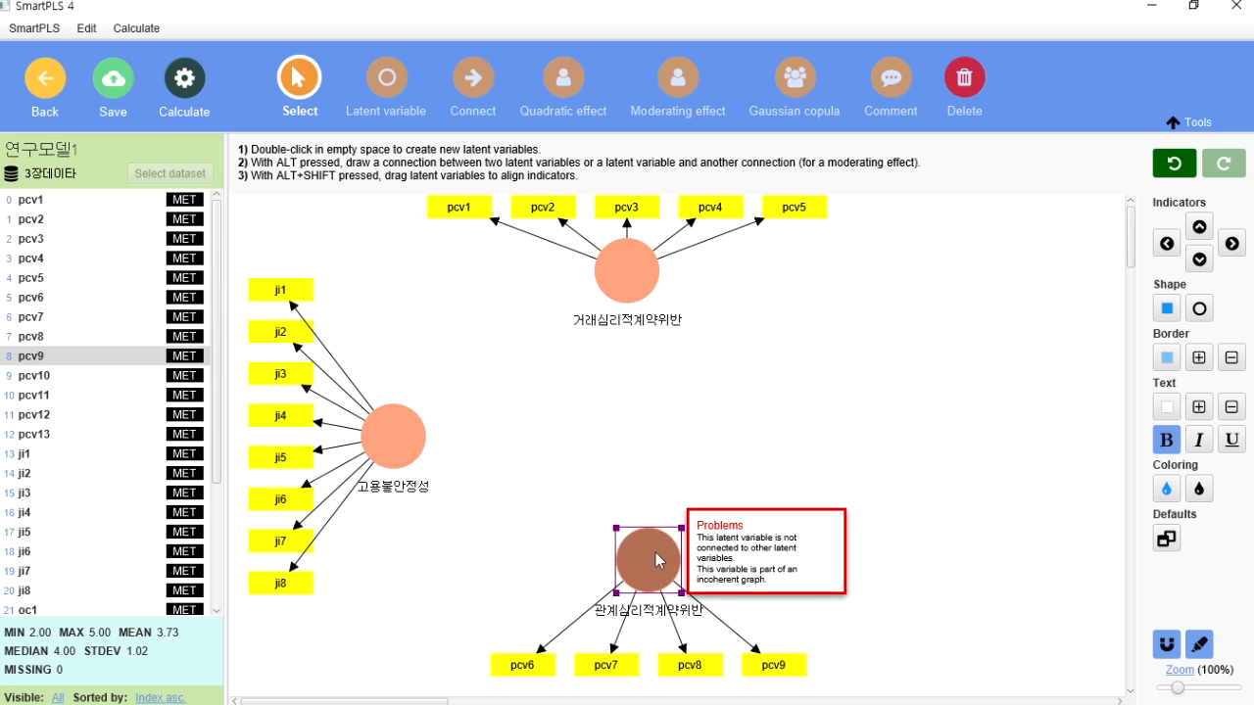
{"action": "left_click", "coordinate": [812, 370]}
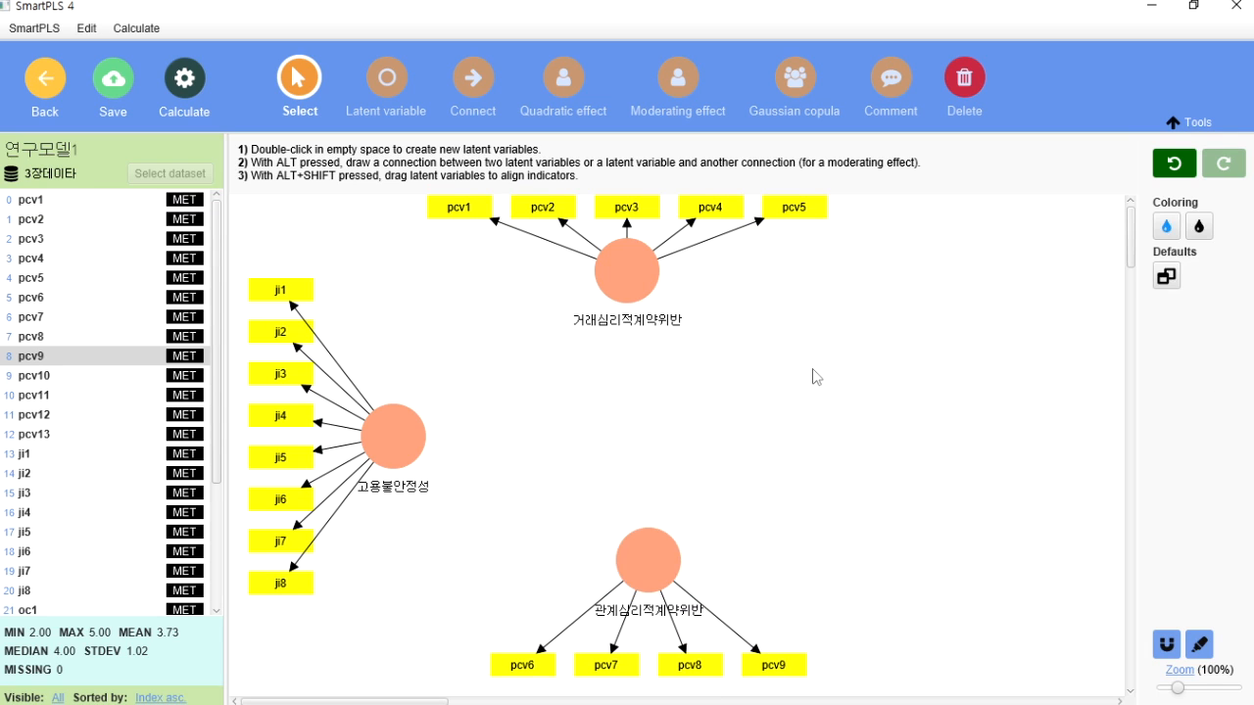
Step: Create the latent variable 정서몰입 from the indicators oc1 to oc4, to the right of 거래심리적계약위반 on the canvas
{"action": "scroll", "coordinate": [89, 434], "scroll_direction": "down", "scroll_amount": 3}
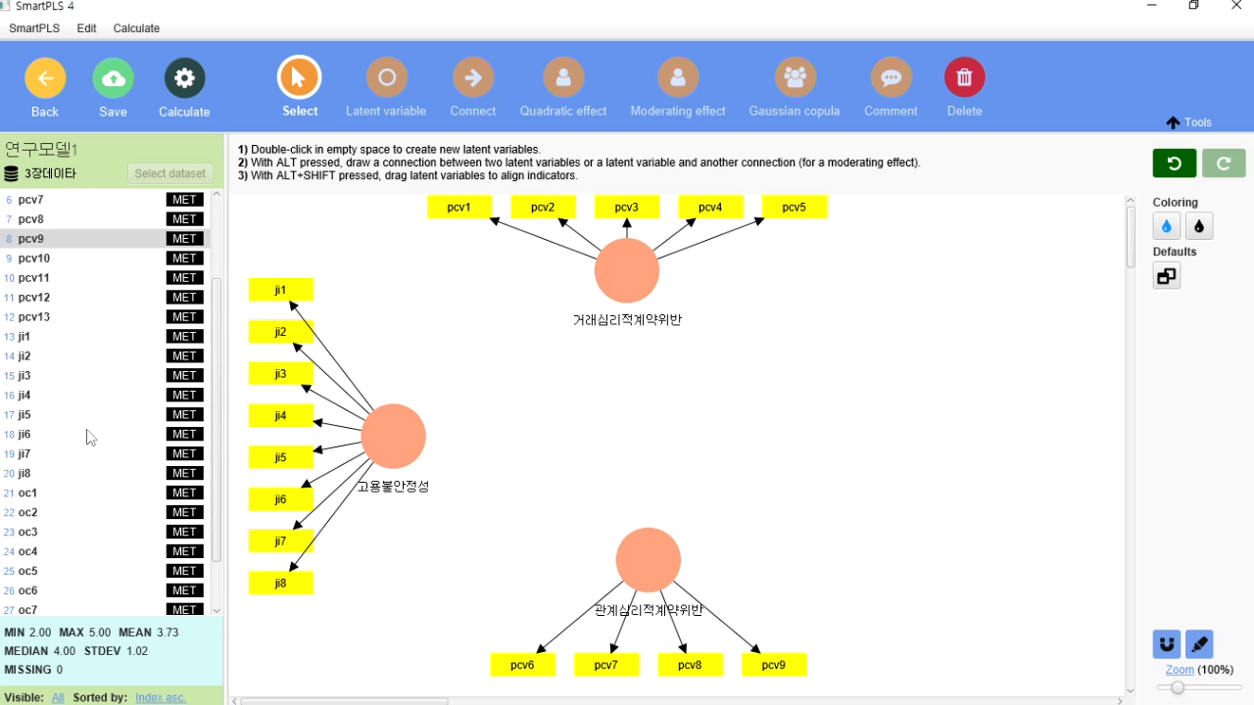
{"action": "left_click", "coordinate": [36, 431]}
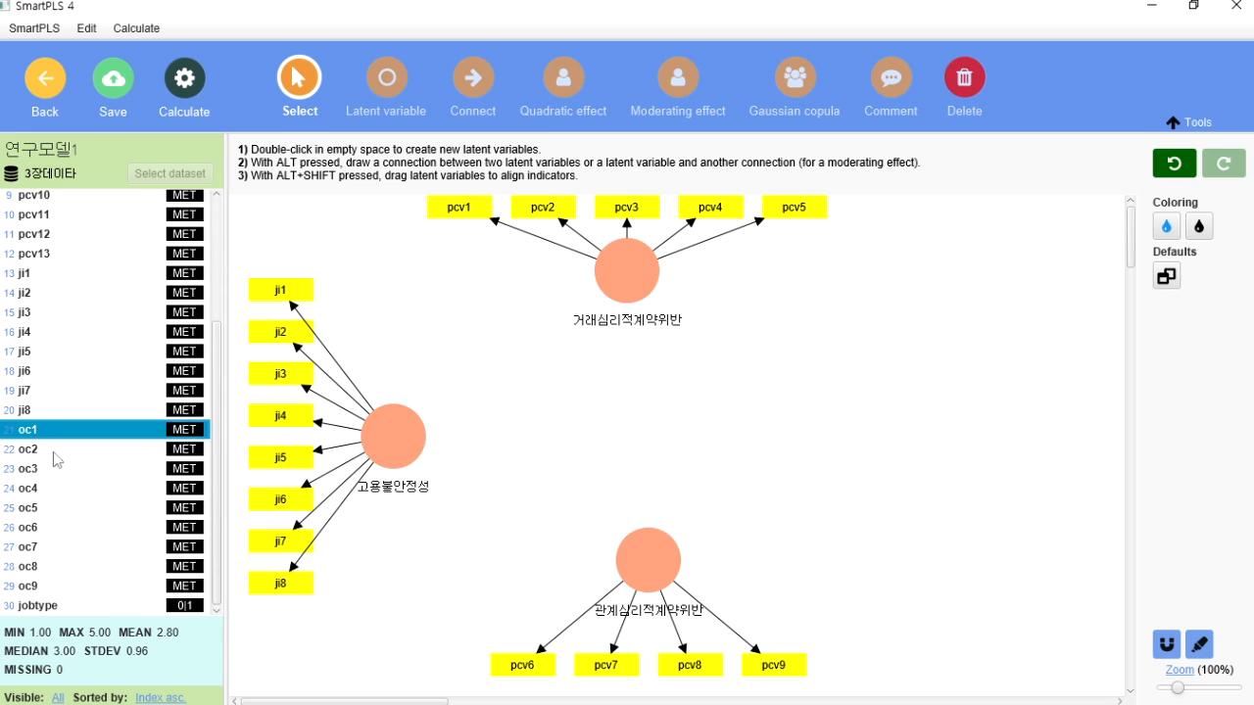
{"action": "left_click", "coordinate": [42, 488], "text": "shift"}
{"action": "scroll", "coordinate": [58, 480], "scroll_direction": "up", "scroll_amount": 1}
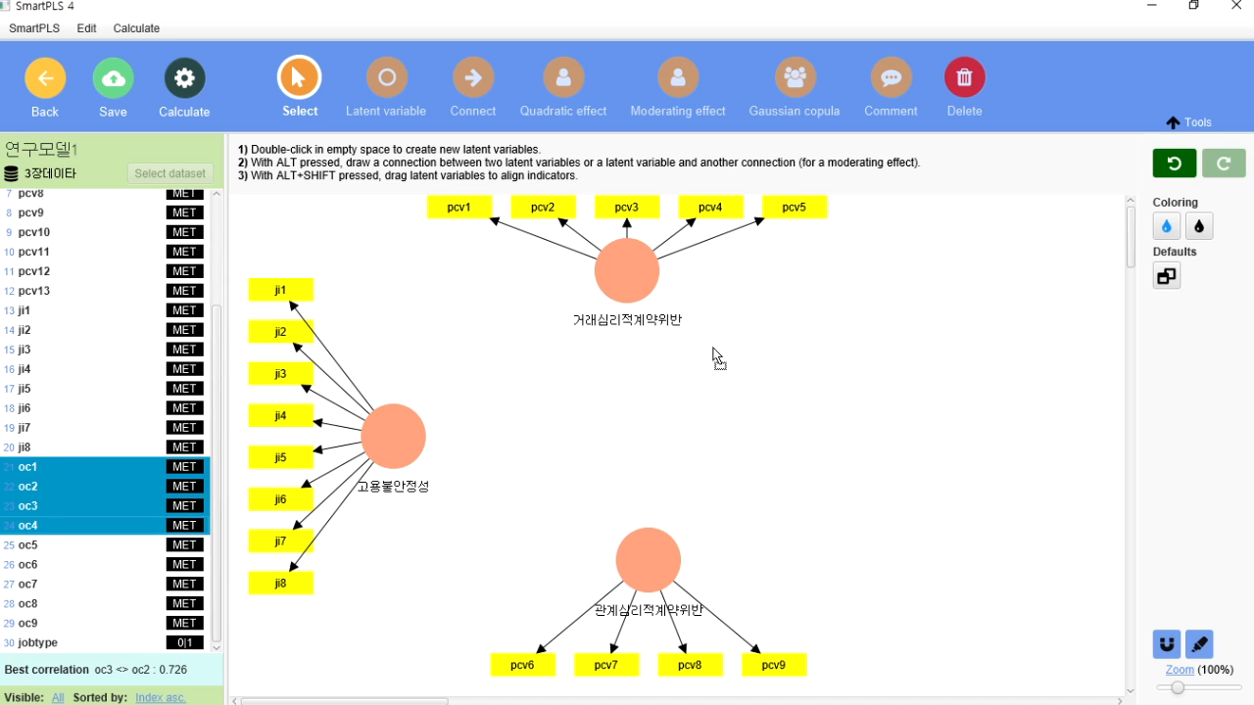
{"action": "left_click_drag", "start_coordinate": [885, 357], "coordinate": [889, 365]}
{"action": "key", "text": "BackSpace"}
{"action": "type", "text": "조"}
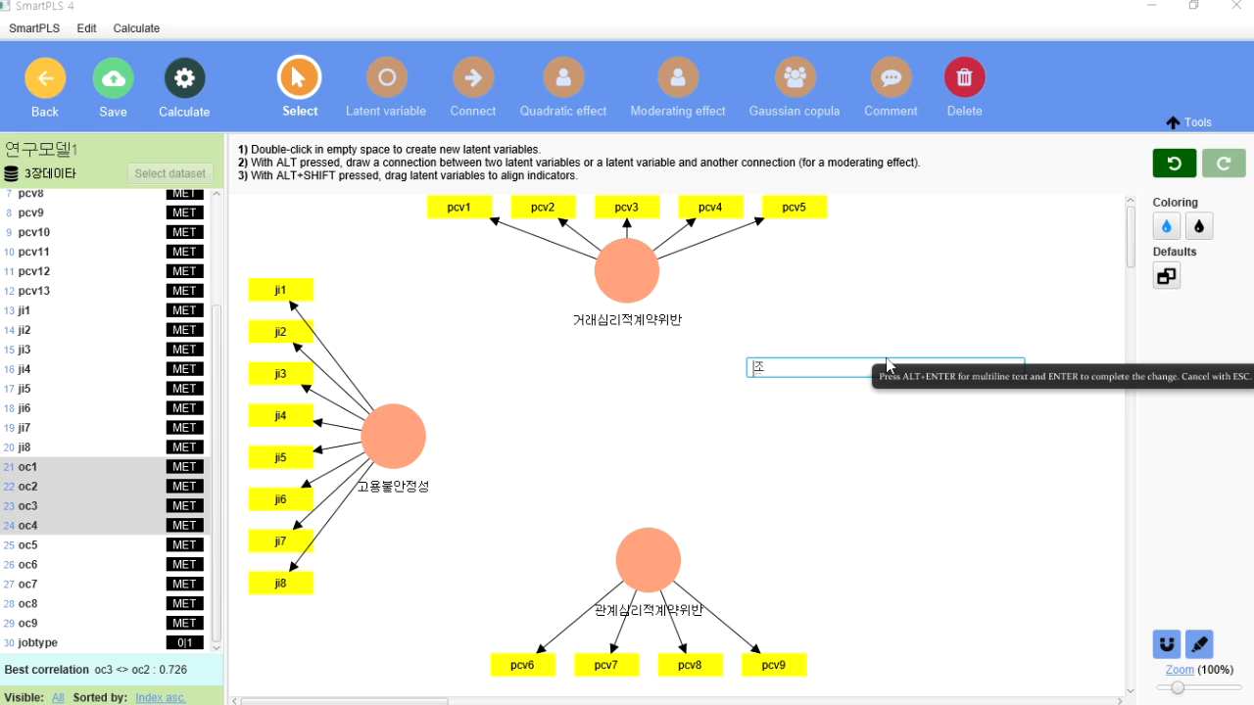
{"action": "key", "text": "BackSpace"}
{"action": "key", "text": "BackSpace"}
{"action": "type", "text": "정서롤ㅇ"}
{"action": "key", "text": "Return"}
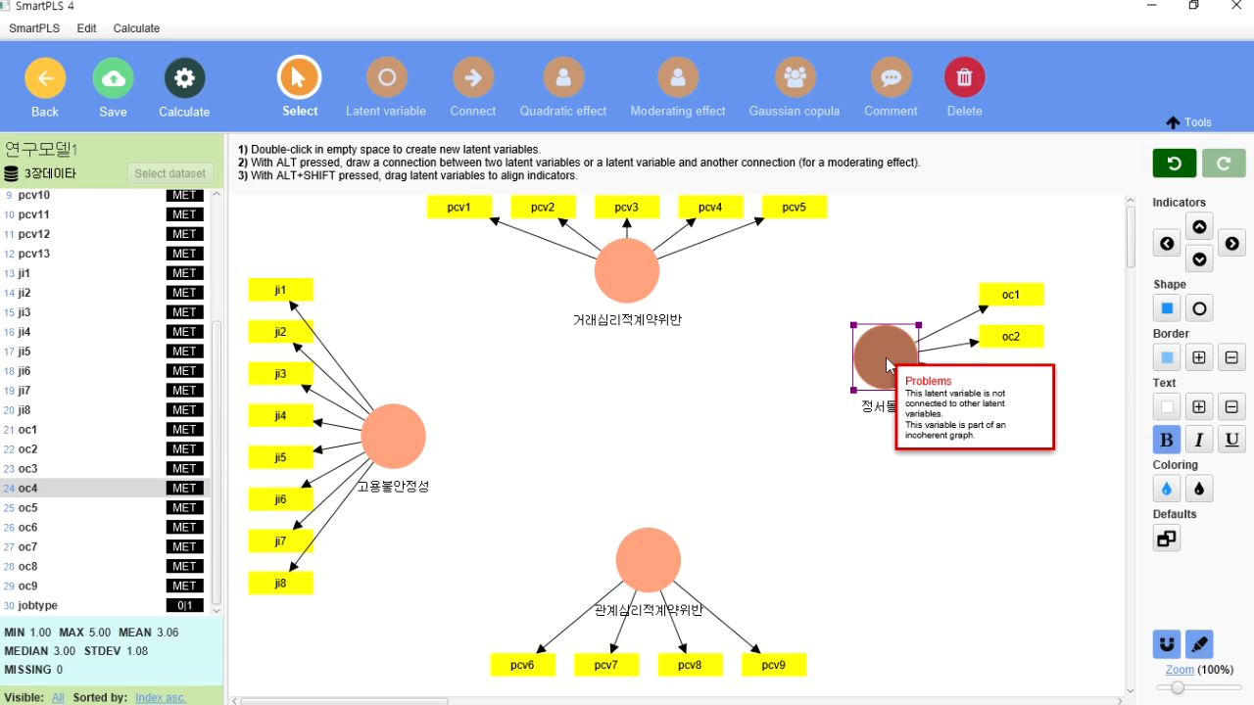
Step: Create the latent variable 유지몰입 from the indicators oc5 to oc9 and position it below 정서몰입 without overlapping indicators
{"action": "left_click", "coordinate": [79, 512]}
{"action": "left_click", "coordinate": [45, 583], "text": "shift"}
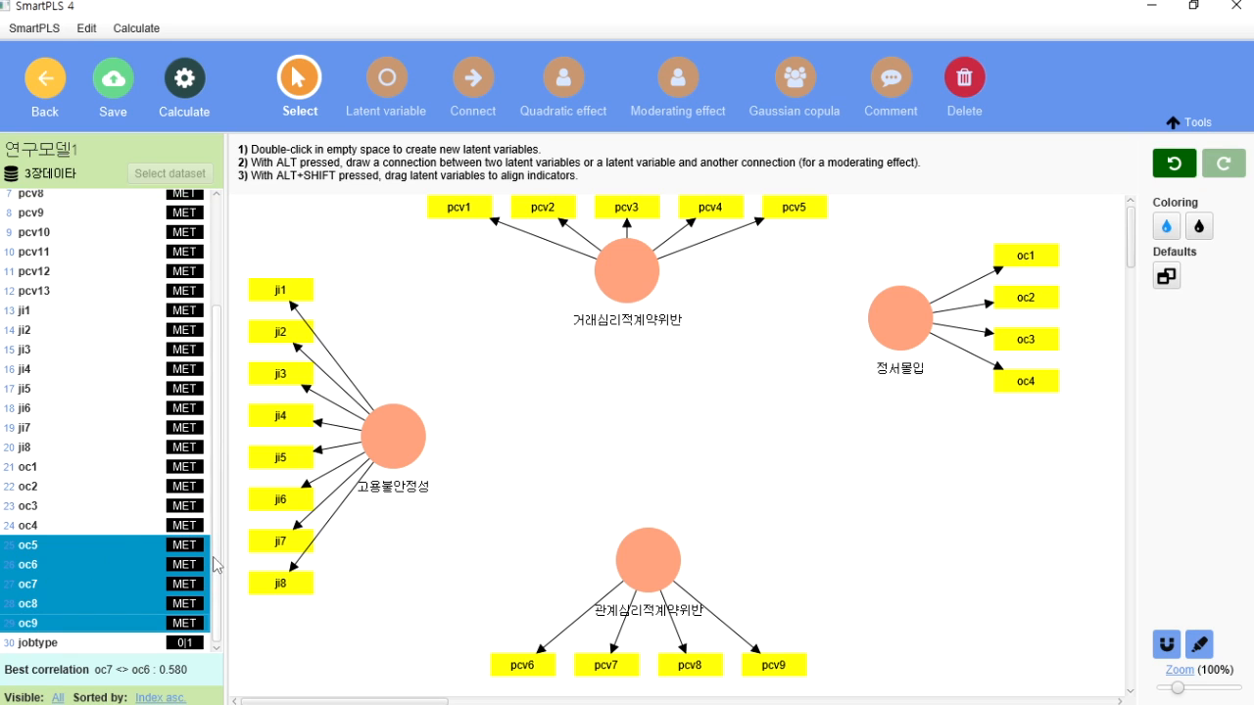
{"action": "left_click_drag", "start_coordinate": [180, 619], "coordinate": [928, 478]}
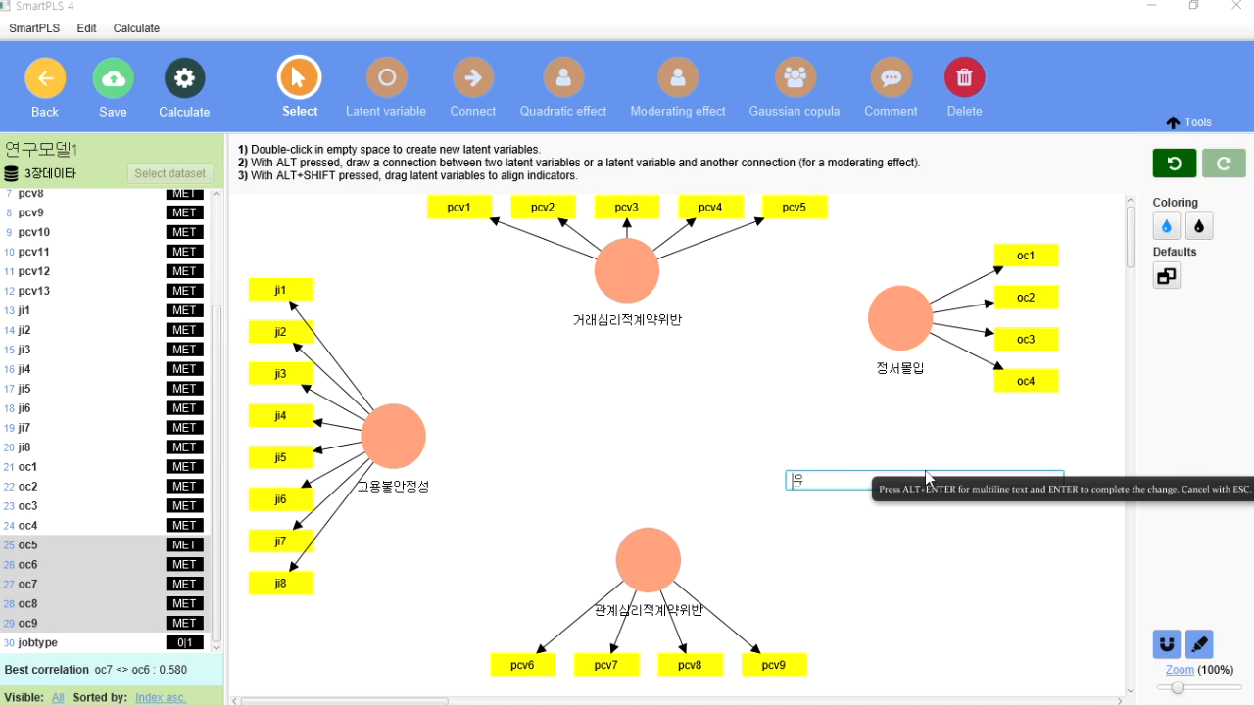
{"action": "type", "text": "ㄹ입"}
{"action": "key", "text": "Return"}
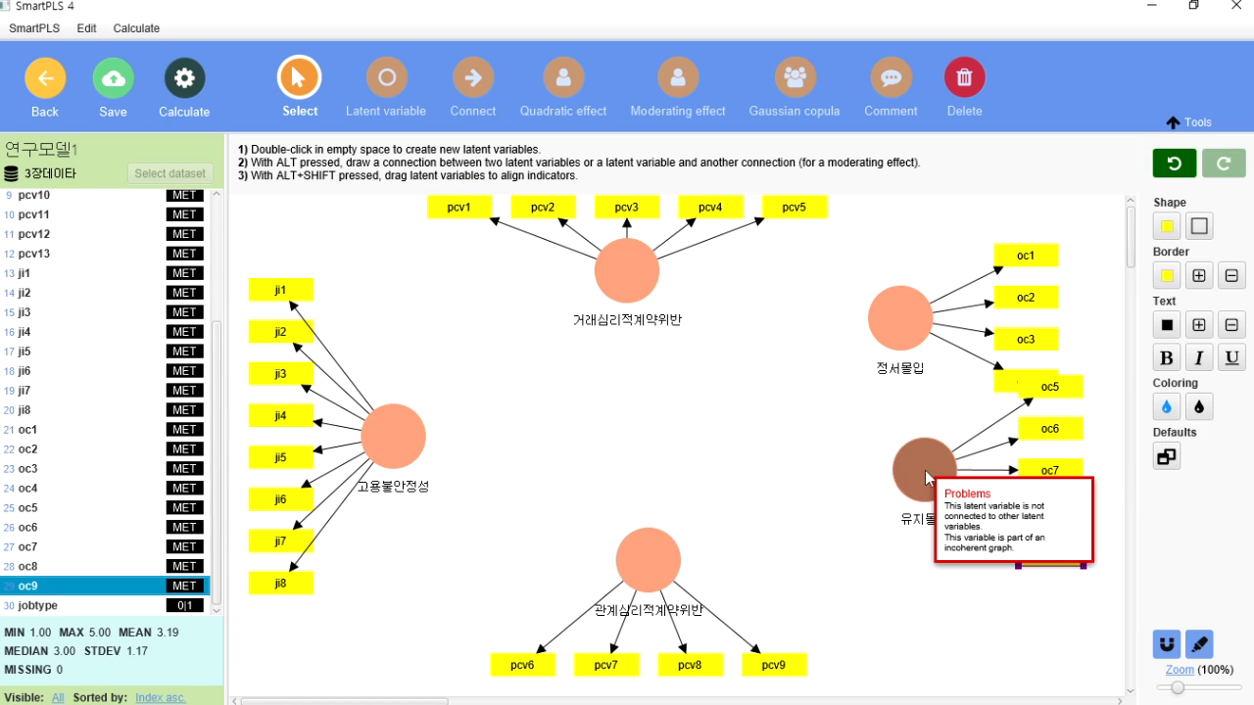
{"action": "mouse_move", "coordinate": [897, 493]}
{"action": "left_mouse_down"}
{"action": "mouse_move", "coordinate": [898, 510]}
{"action": "mouse_move", "coordinate": [908, 467]}
{"action": "mouse_move", "coordinate": [905, 496]}
{"action": "left_mouse_up"}
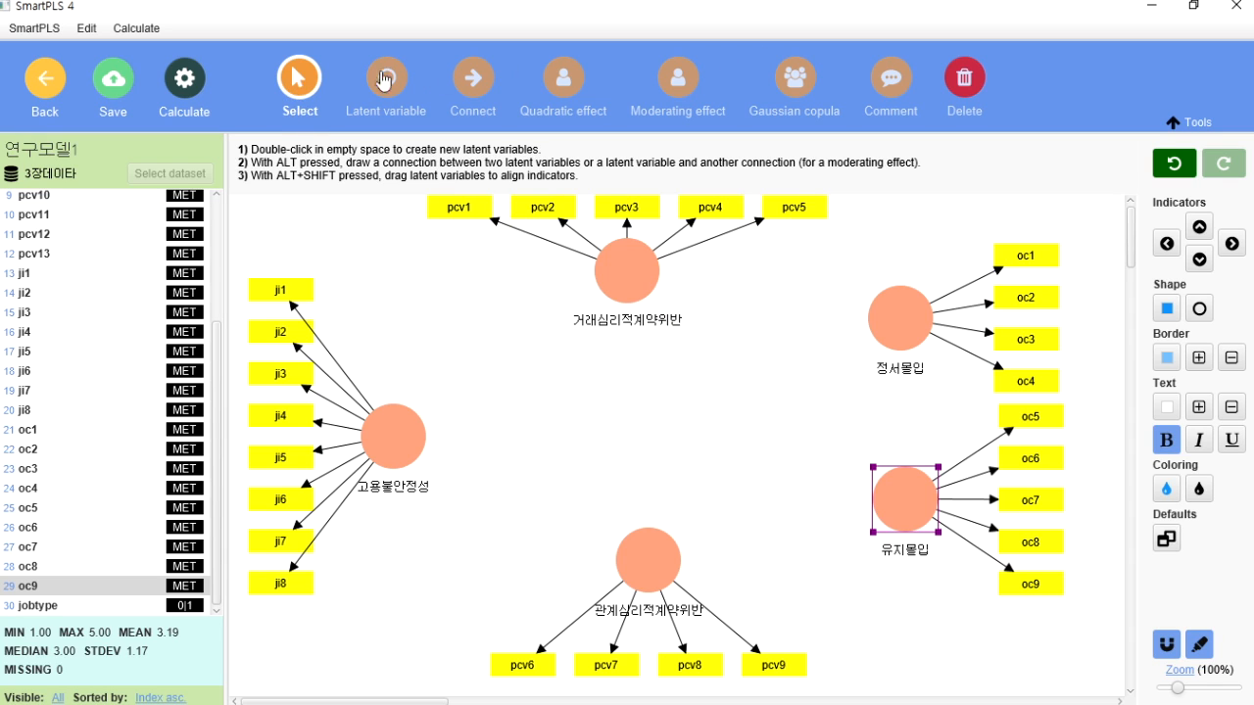
Step: Shift 고용불안정성 slightly and move 거래심리적계약위반 so that it lines up vertically above 관계심리적계약위반
{"action": "mouse_move", "coordinate": [405, 436]}
{"action": "left_mouse_down"}
{"action": "mouse_move", "coordinate": [405, 391]}
{"action": "mouse_move", "coordinate": [410, 442]}
{"action": "mouse_move", "coordinate": [410, 429]}
{"action": "left_mouse_up"}
{"action": "left_click_drag", "start_coordinate": [611, 293], "coordinate": [667, 288]}
{"action": "left_click", "coordinate": [580, 367]}
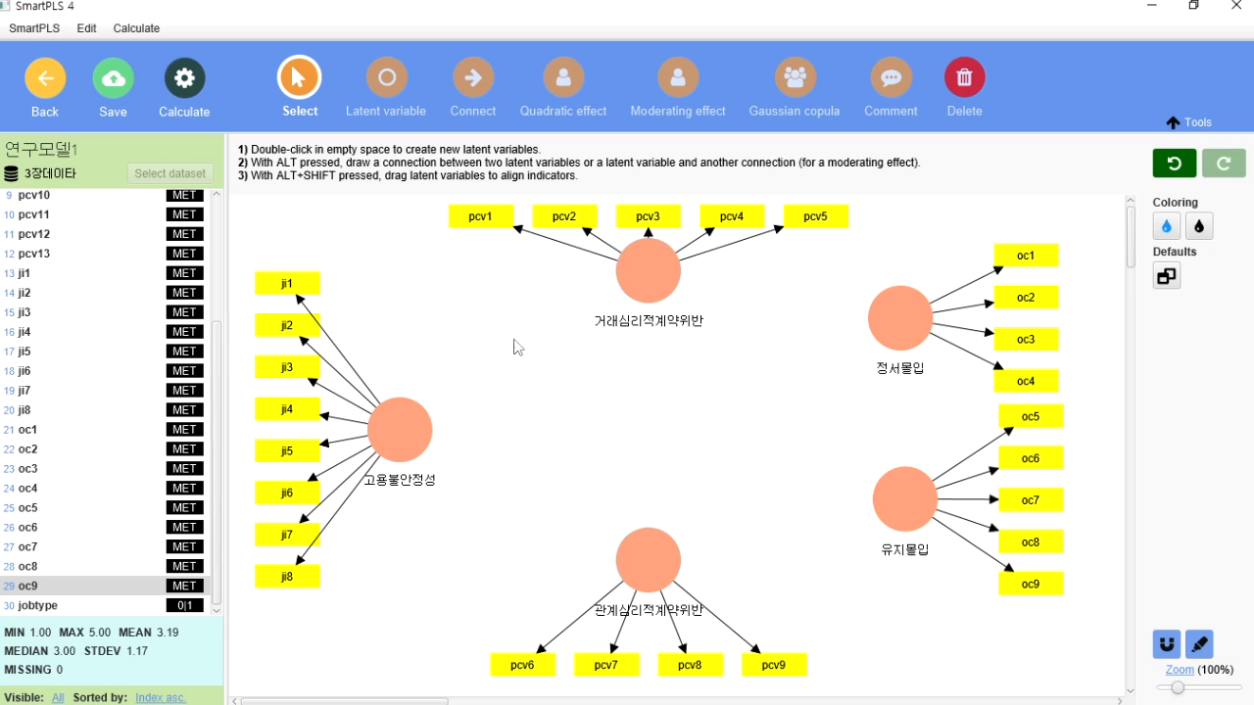
Step: Connect 고용불안정성 with paths to 거래심리적계약위반, 관계심리적계약위반, 정서몰입 and 유지몰입
{"action": "left_click", "coordinate": [478, 81]}
{"action": "left_click_drag", "start_coordinate": [419, 431], "coordinate": [634, 274]}
{"action": "left_click_drag", "start_coordinate": [429, 448], "coordinate": [639, 560]}
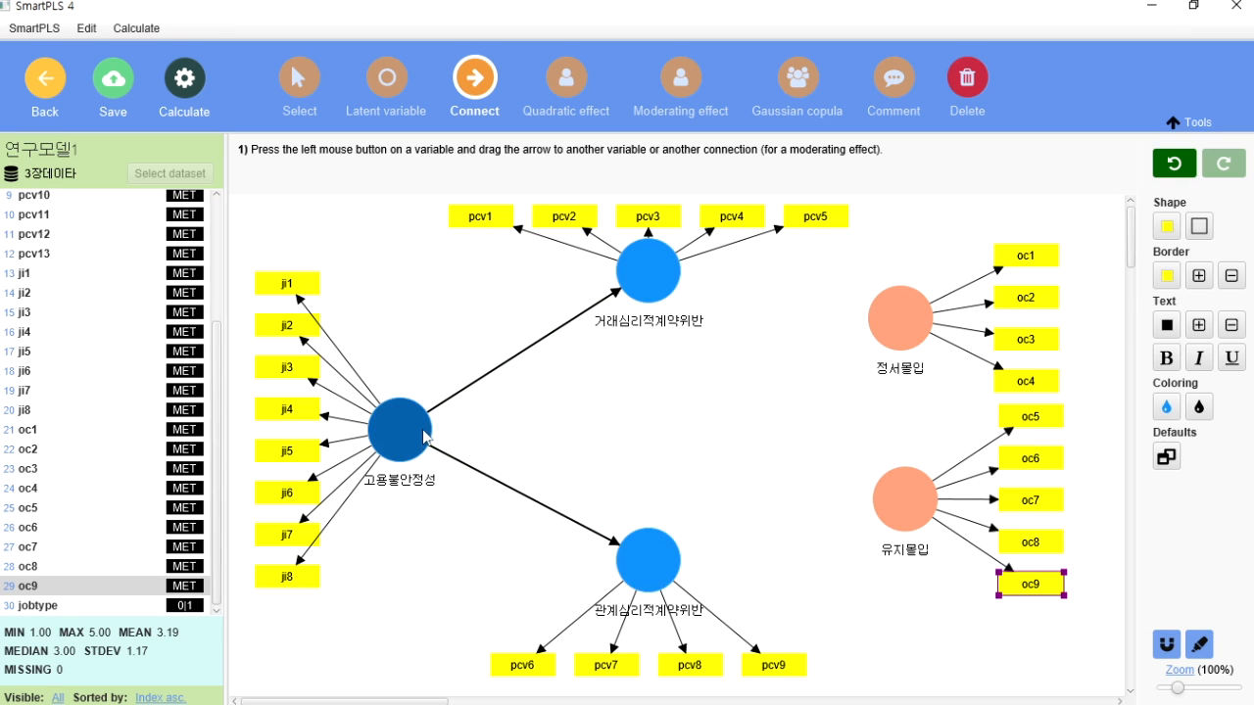
{"action": "left_click_drag", "start_coordinate": [425, 436], "coordinate": [895, 318]}
{"action": "mouse_move", "coordinate": [426, 443]}
{"action": "left_mouse_down"}
{"action": "mouse_move", "coordinate": [742, 518]}
{"action": "mouse_move", "coordinate": [926, 537]}
{"action": "left_mouse_up"}
Step: Draw paths from 거래심리적계약위반 and from 관계심리적계약위반 to both 정서몰입 and 유지몰입
{"action": "left_click_drag", "start_coordinate": [671, 276], "coordinate": [896, 317]}
{"action": "left_click_drag", "start_coordinate": [730, 319], "coordinate": [887, 496]}
{"action": "mouse_move", "coordinate": [649, 555]}
{"action": "left_mouse_down"}
{"action": "mouse_move", "coordinate": [849, 368]}
{"action": "mouse_move", "coordinate": [881, 313]}
{"action": "left_mouse_up"}
{"action": "mouse_move", "coordinate": [686, 564]}
{"action": "left_mouse_down"}
{"action": "mouse_move", "coordinate": [858, 534]}
{"action": "mouse_move", "coordinate": [887, 501]}
{"action": "mouse_move", "coordinate": [911, 520]}
{"action": "left_mouse_up"}
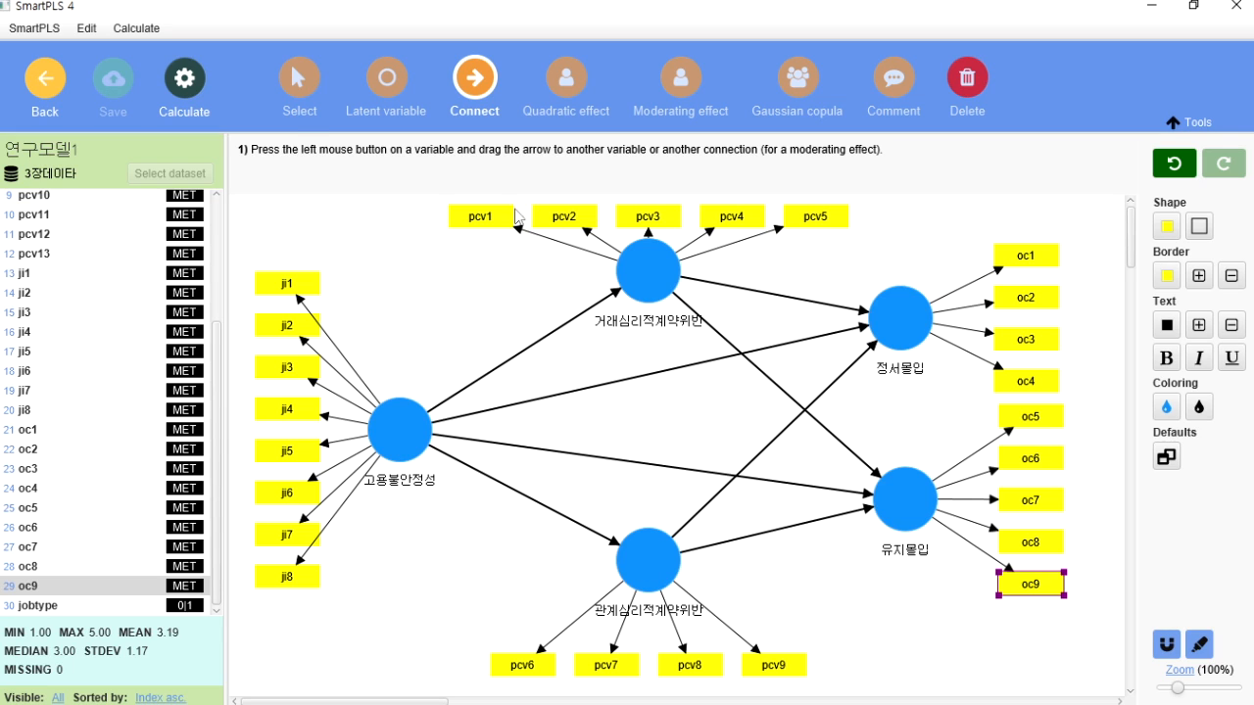
Step: Look through the algorithms available for calculating the model
{"action": "left_click", "coordinate": [185, 83]}
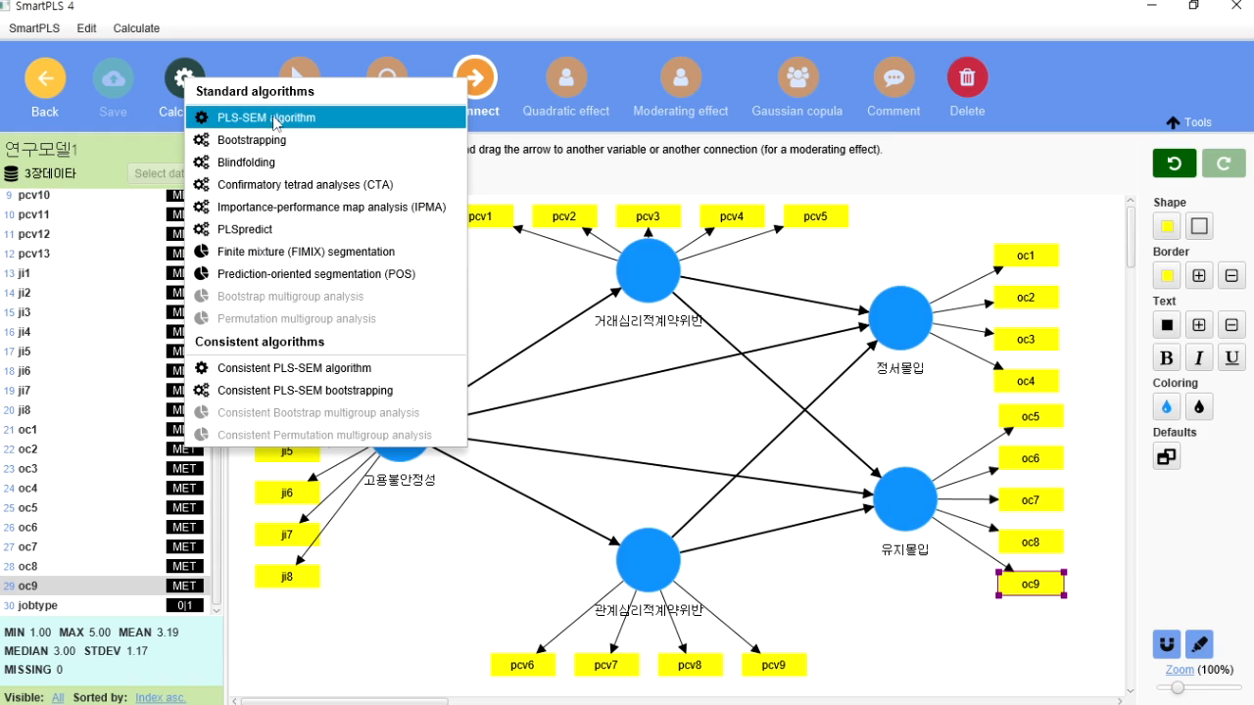
{"action": "left_click", "coordinate": [518, 179]}
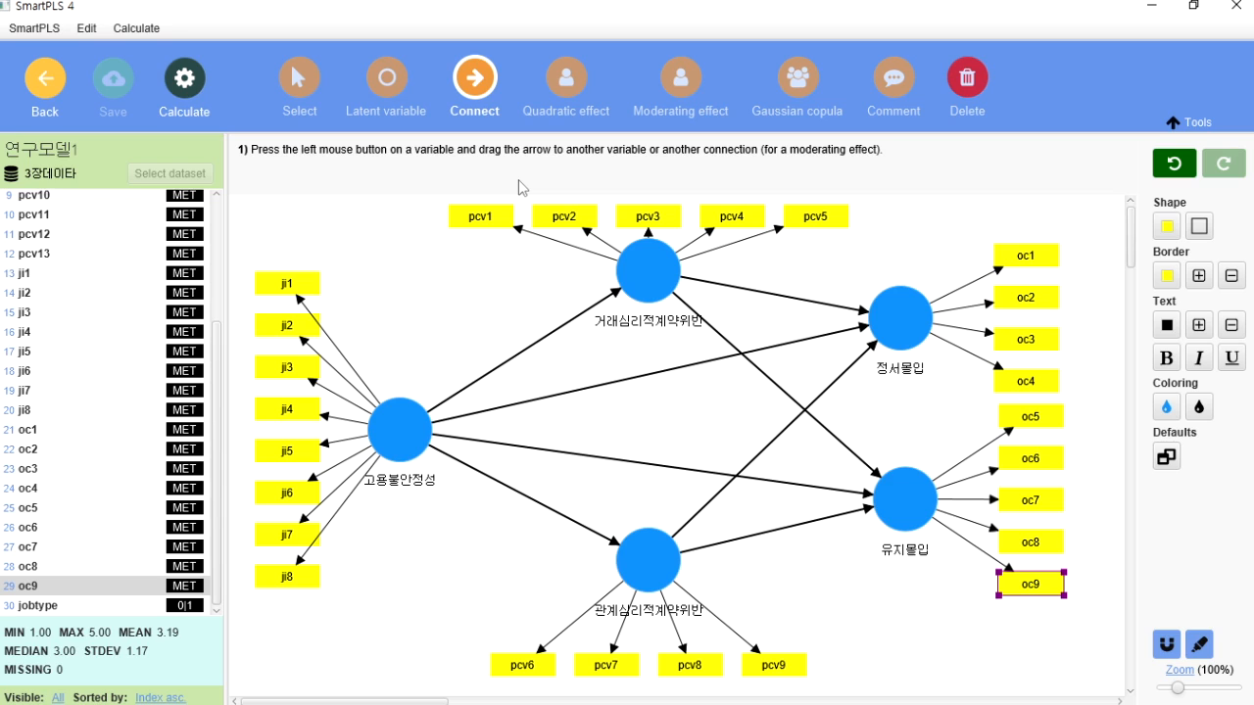
Step: Switch to selection mode and move 고용불안정성 with its indicators down, level with 유지몰입
{"action": "left_click", "coordinate": [300, 81]}
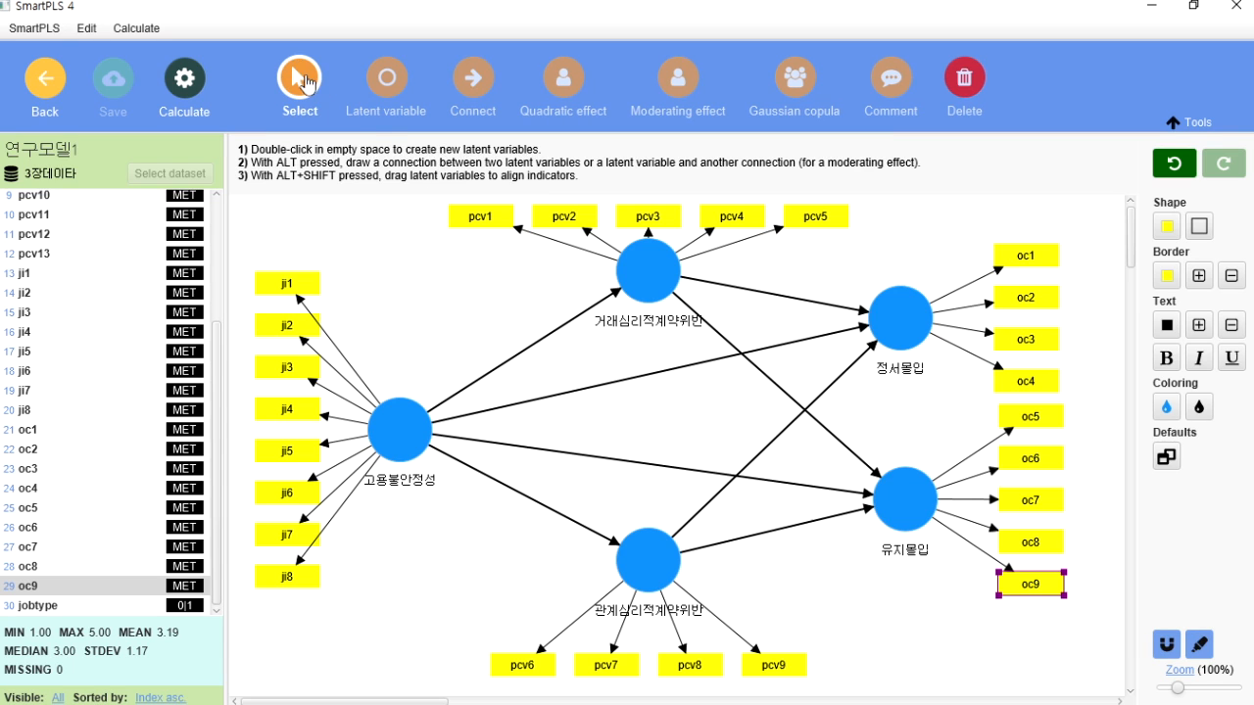
{"action": "left_click", "coordinate": [400, 424]}
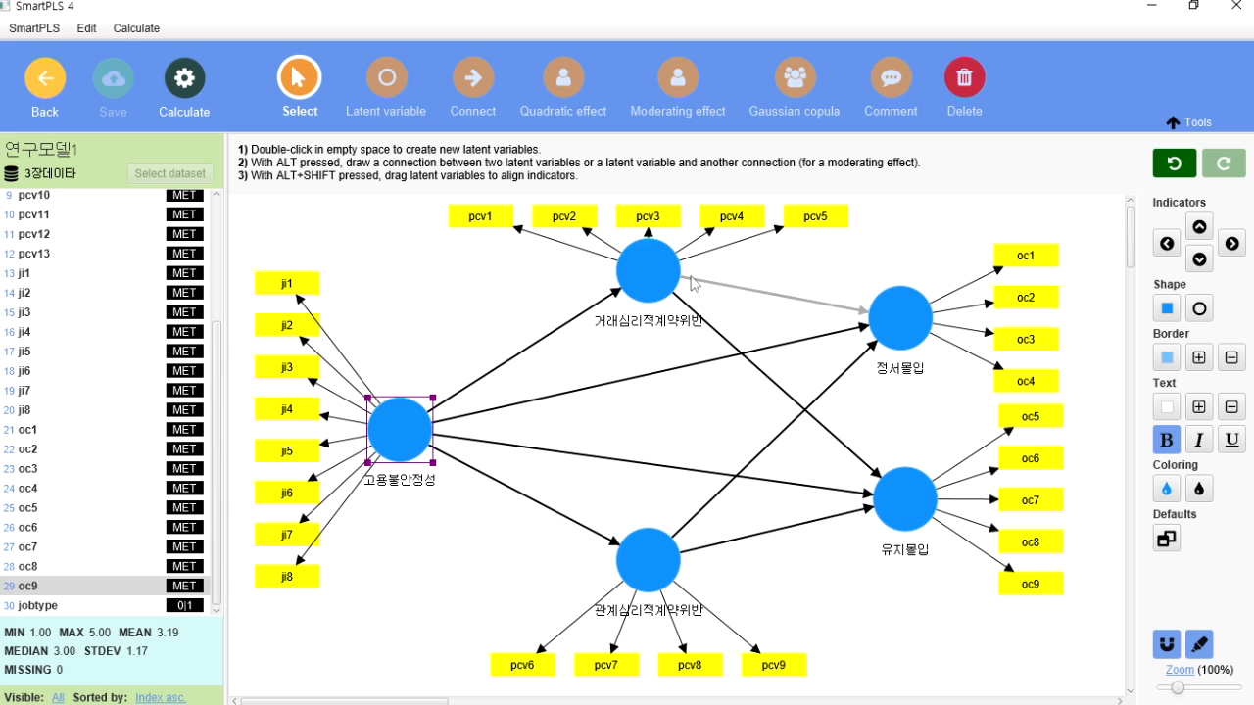
{"action": "left_click", "coordinate": [480, 216]}
{"action": "left_click", "coordinate": [661, 281]}
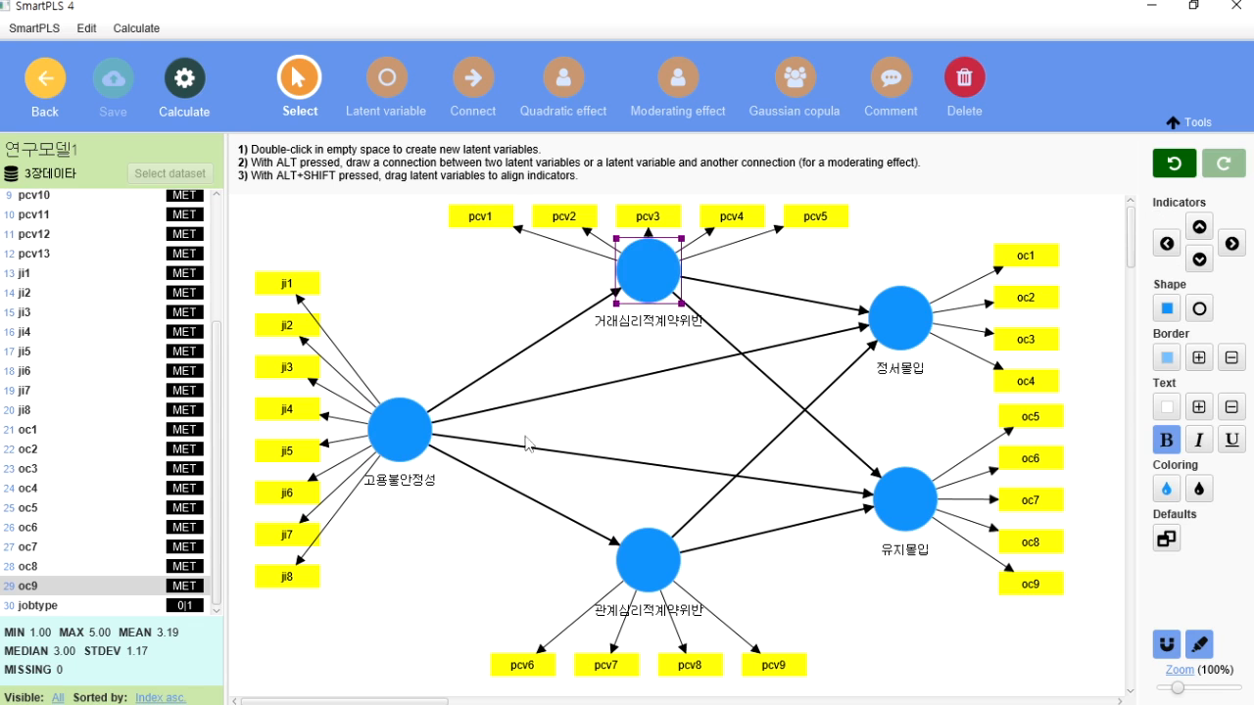
{"action": "mouse_move", "coordinate": [399, 423]}
{"action": "left_mouse_down"}
{"action": "mouse_move", "coordinate": [400, 369]}
{"action": "mouse_move", "coordinate": [395, 437]}
{"action": "left_mouse_up"}
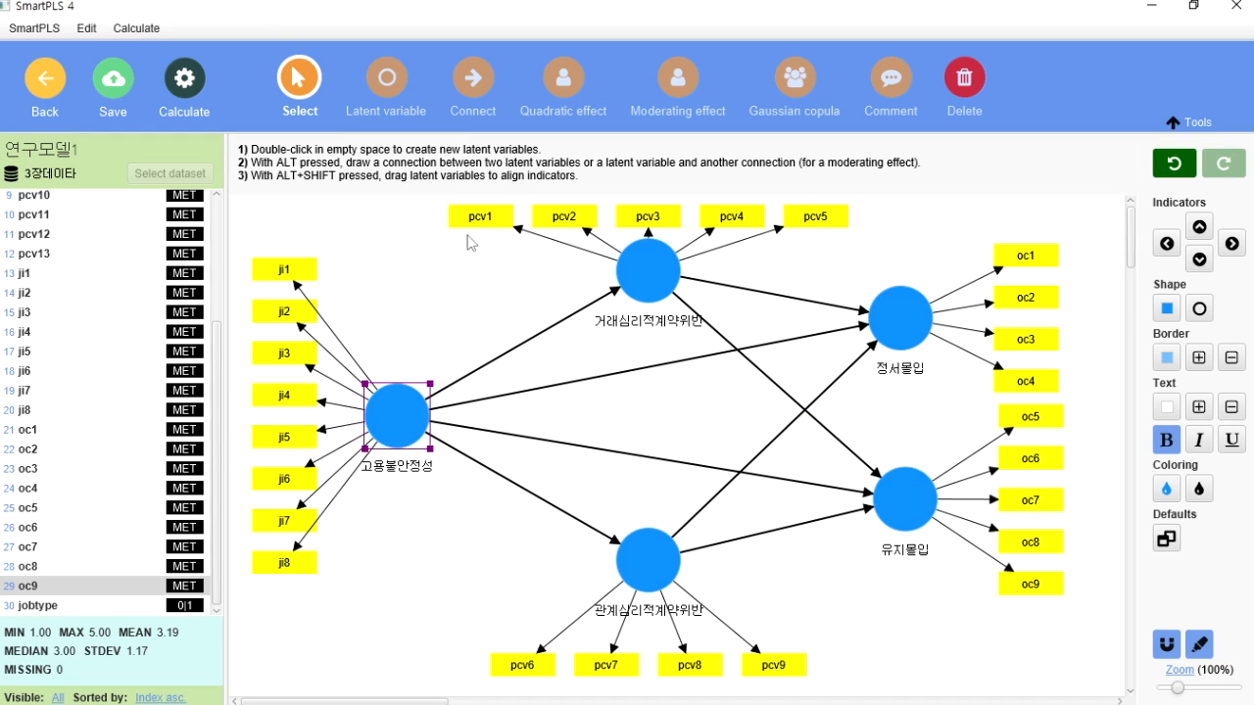
{"action": "left_click_drag", "start_coordinate": [410, 409], "coordinate": [404, 492]}
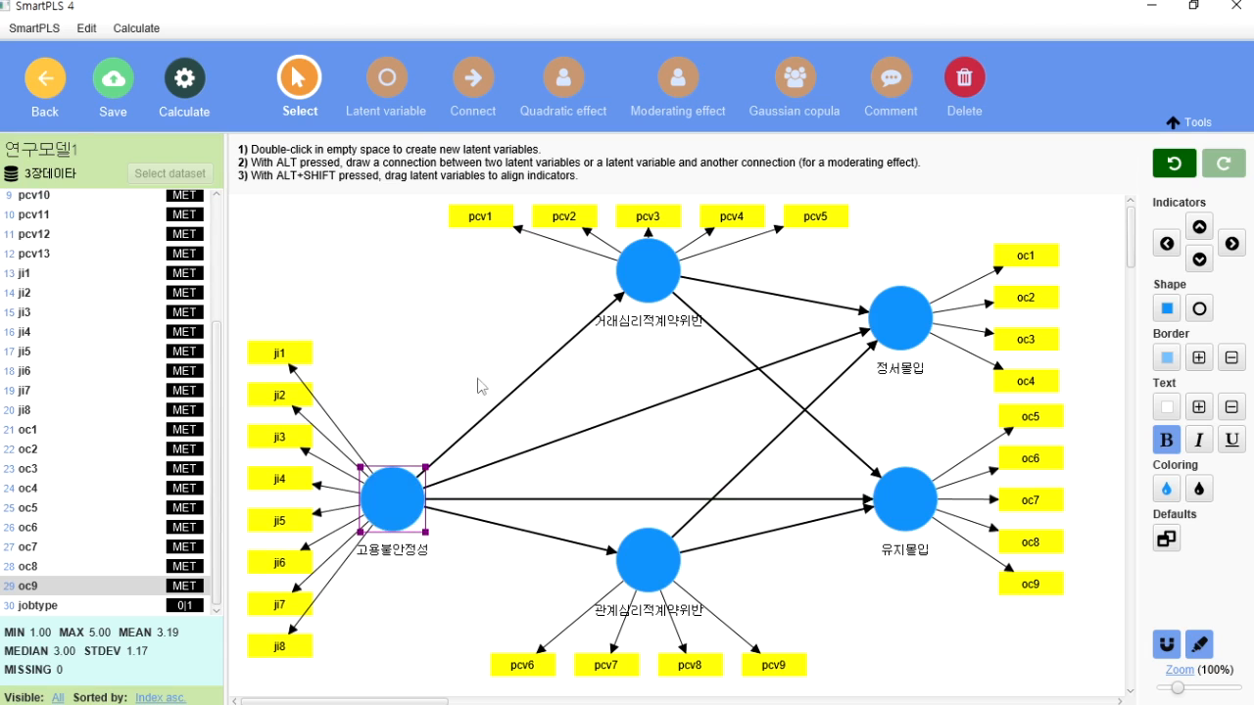
Step: Create a latent variable named Alpha above 고용불안정성 and assign it the indicators pcv13, ji1, ji2 and ji3
{"action": "left_click", "coordinate": [390, 80]}
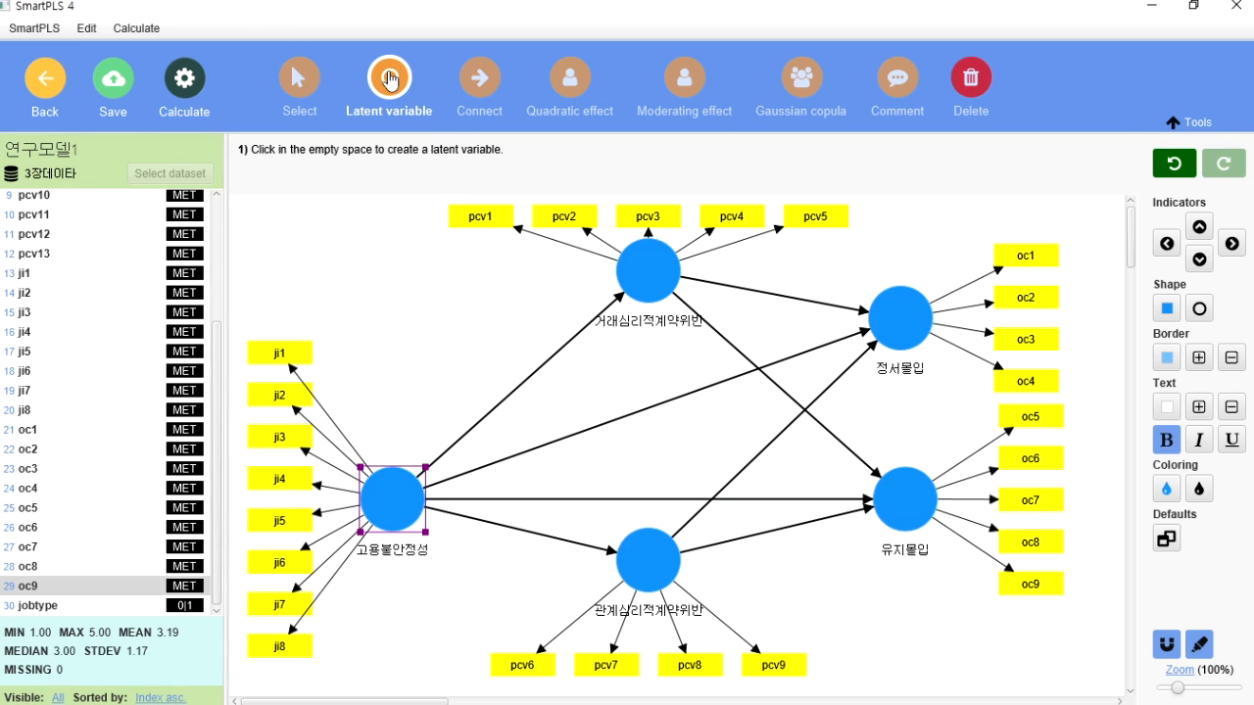
{"action": "left_click", "coordinate": [366, 272]}
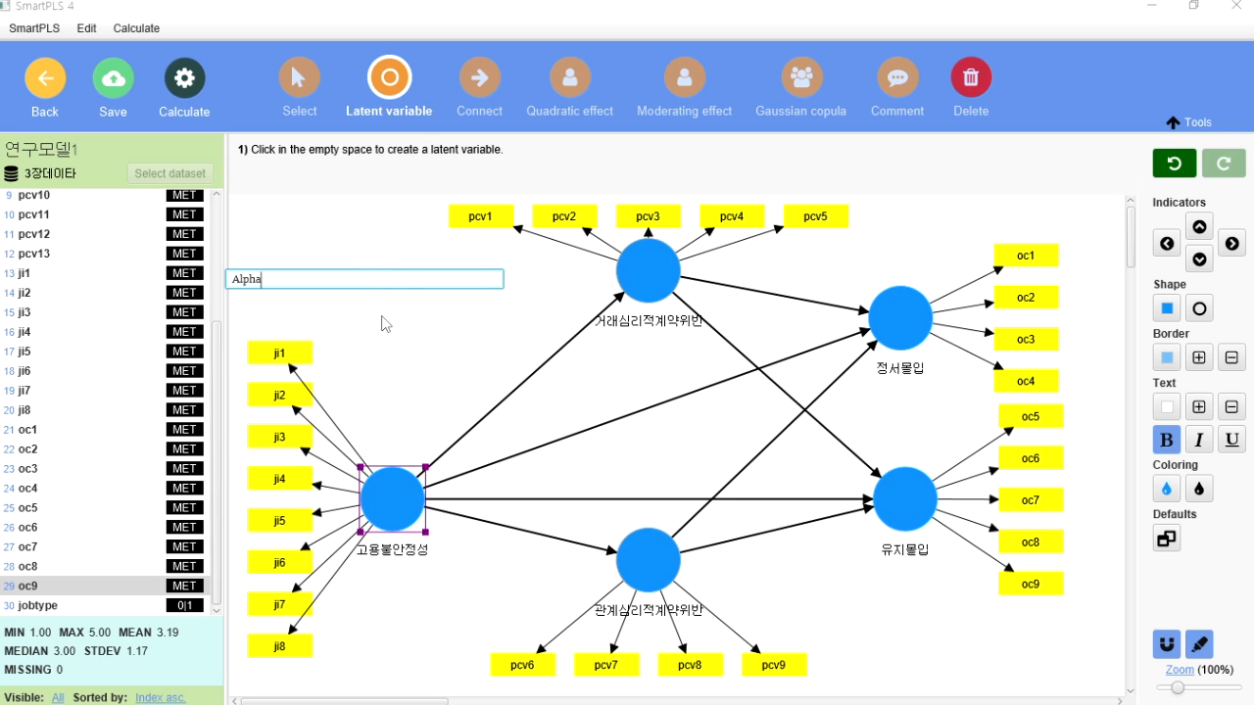
{"action": "key", "text": "Return"}
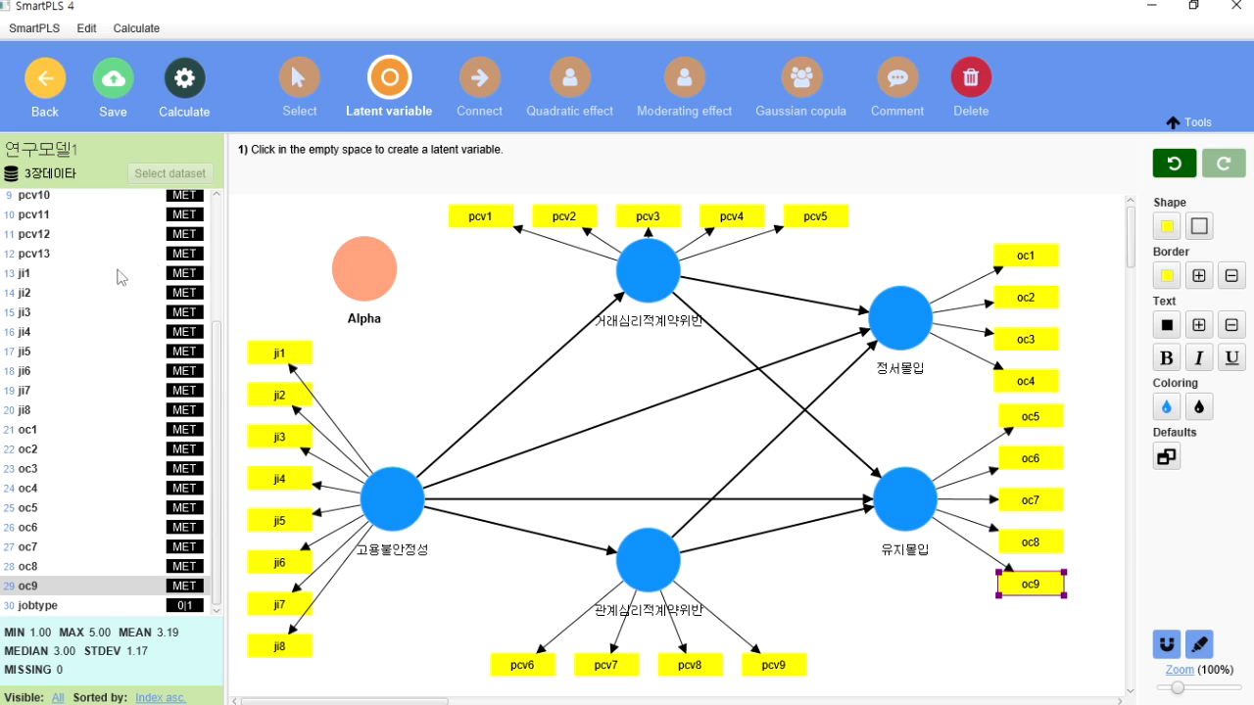
{"action": "left_click", "coordinate": [32, 261]}
{"action": "left_click", "coordinate": [36, 312], "text": "shift"}
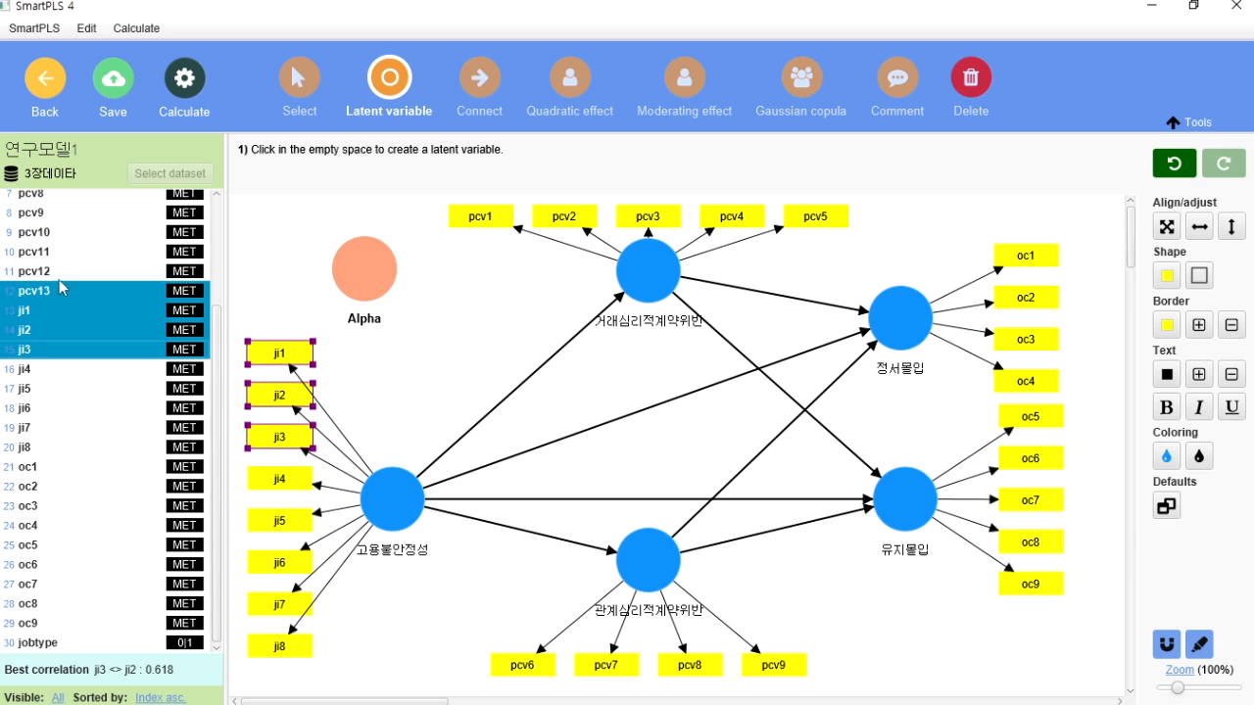
{"action": "left_click_drag", "start_coordinate": [34, 349], "coordinate": [364, 268]}
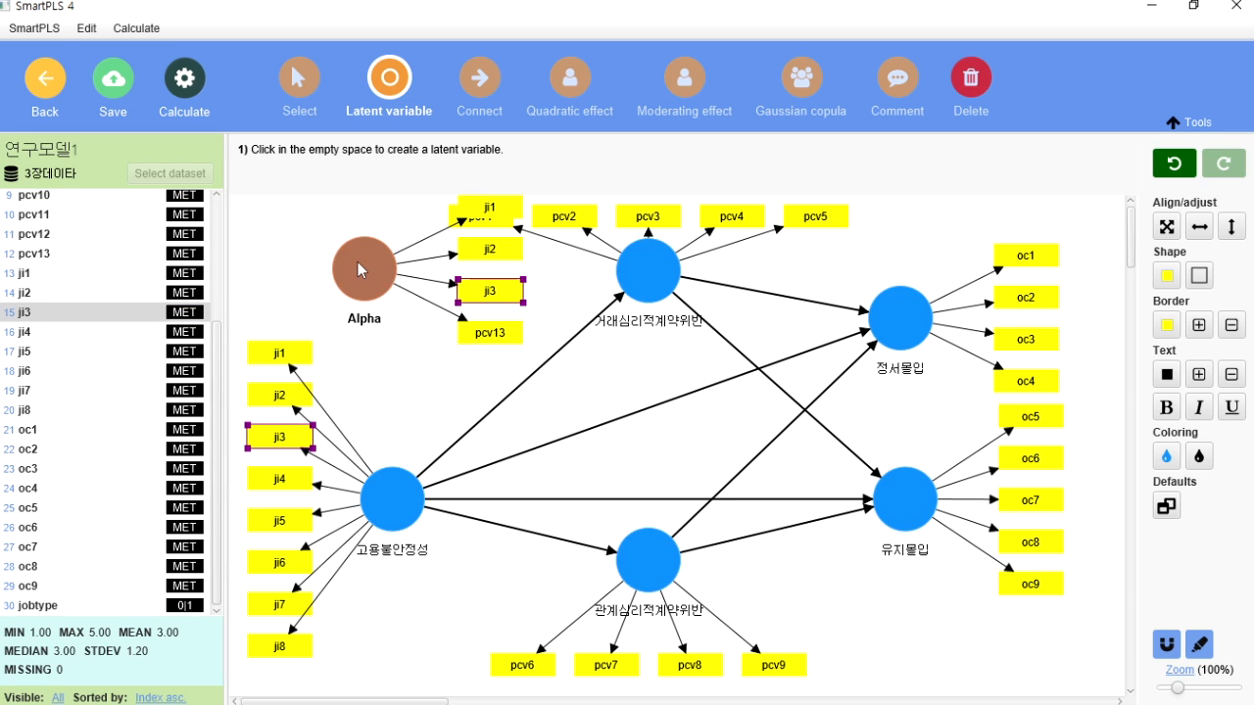
Step: Delete the latent variable Alpha together with its indicators
{"action": "left_click", "coordinate": [967, 90]}
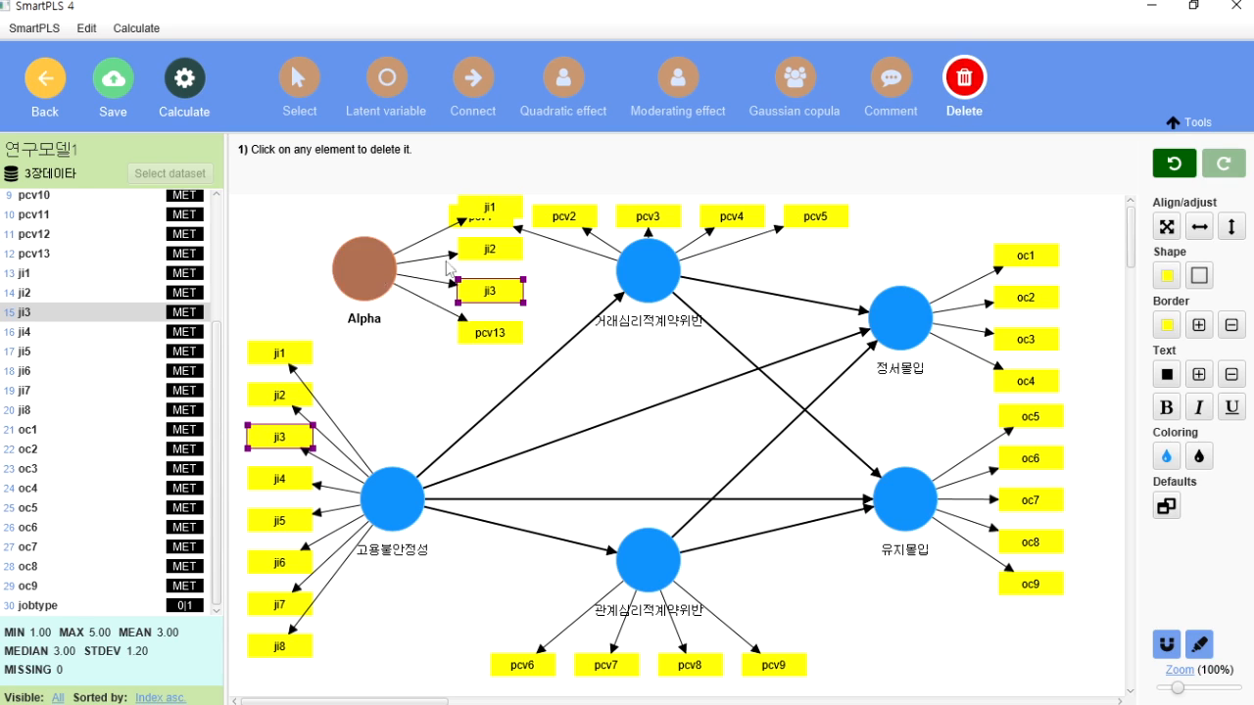
{"action": "left_click", "coordinate": [403, 272]}
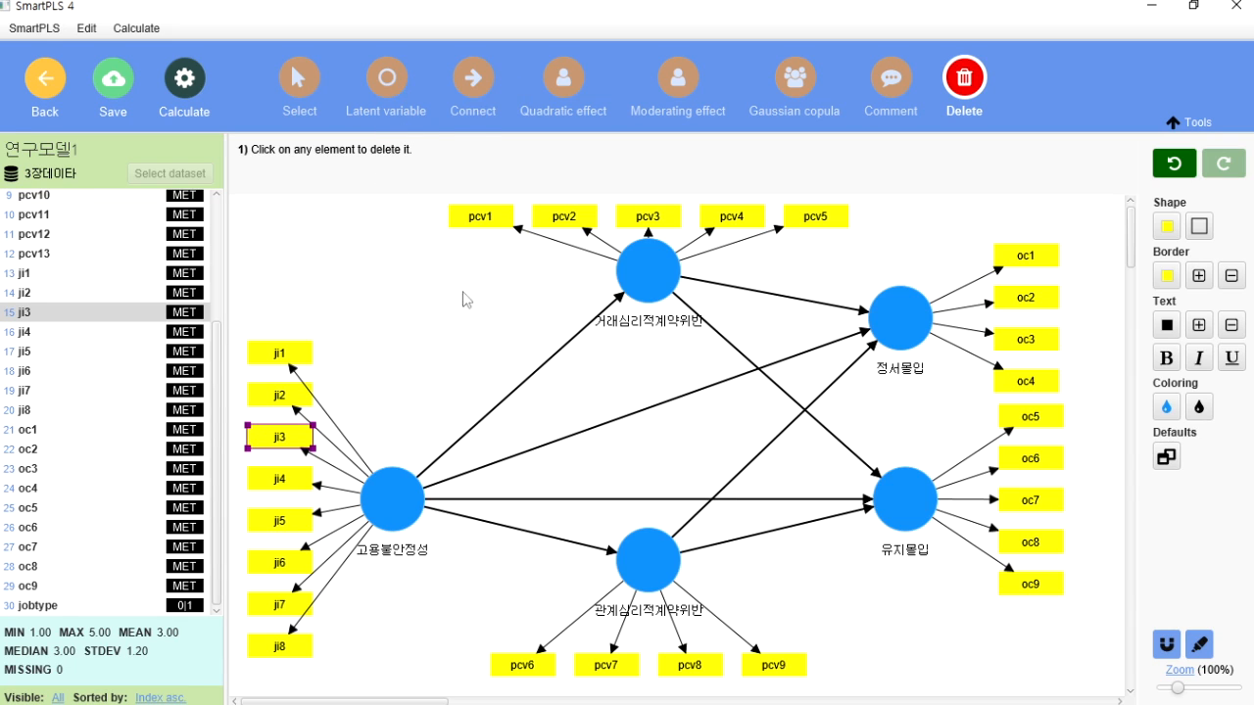
Step: Move 고용불안정성 with its indicators back up, about midway between the heights of the two 심리적계약위반 constructs
{"action": "left_click", "coordinate": [301, 70]}
{"action": "left_click_drag", "start_coordinate": [401, 514], "coordinate": [400, 412]}
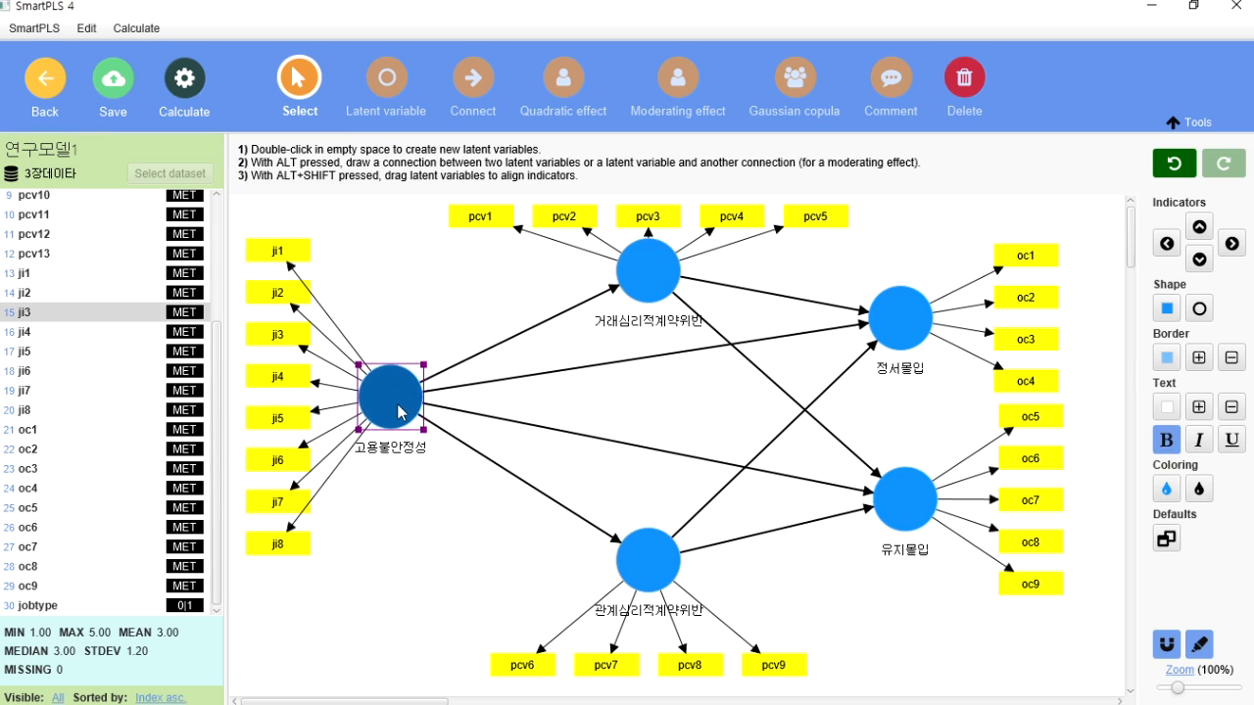
{"action": "left_click", "coordinate": [416, 329]}
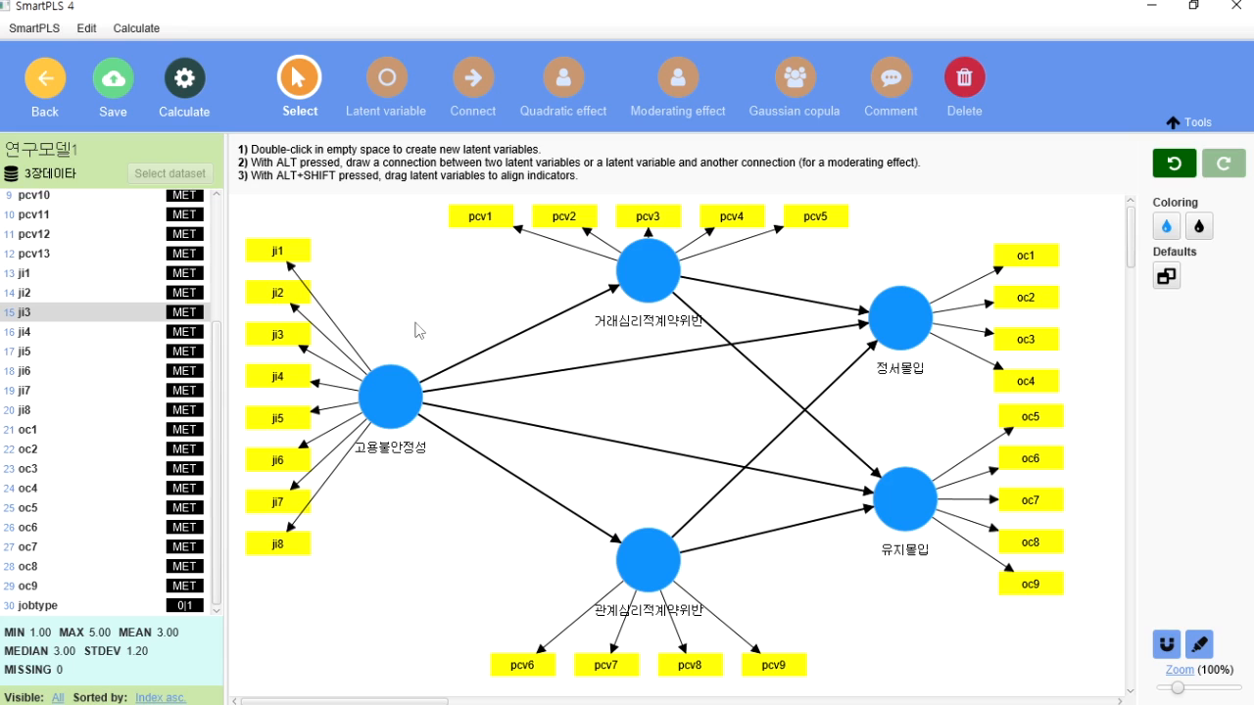
Step: Delete the indicator ji1 from 고용불안정성 and undo the deletion
{"action": "left_click", "coordinate": [484, 86]}
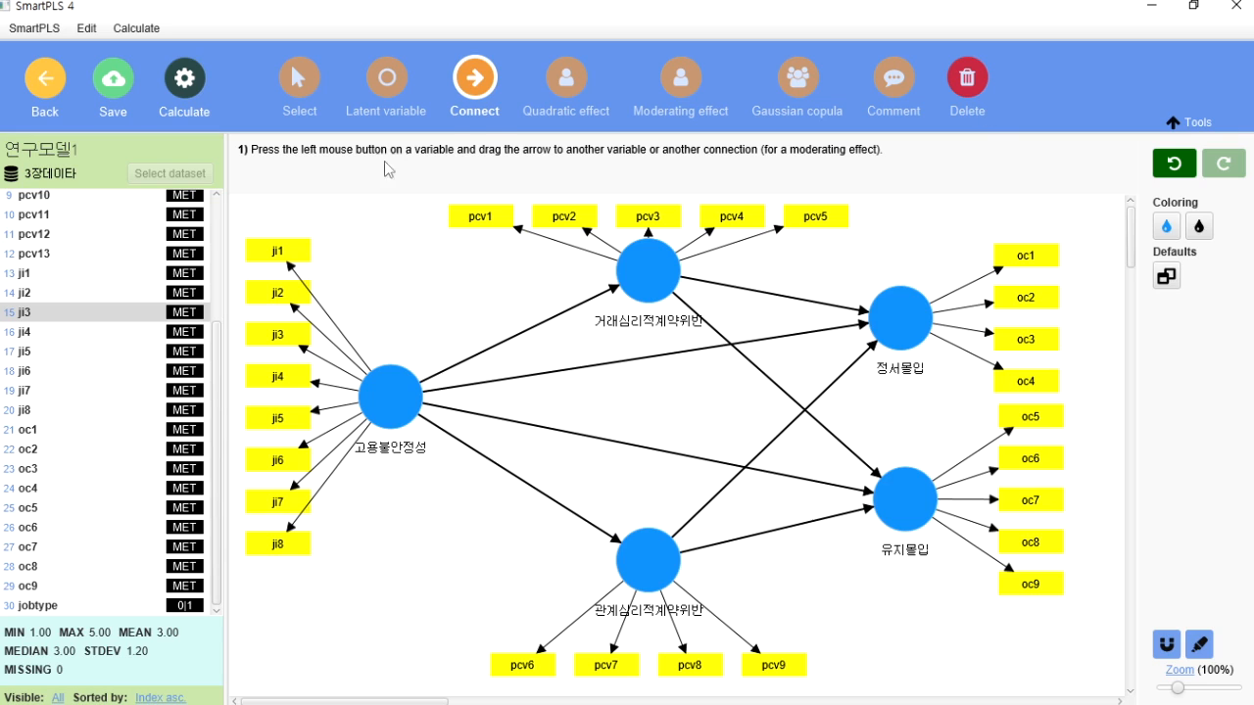
{"action": "left_click", "coordinate": [962, 82]}
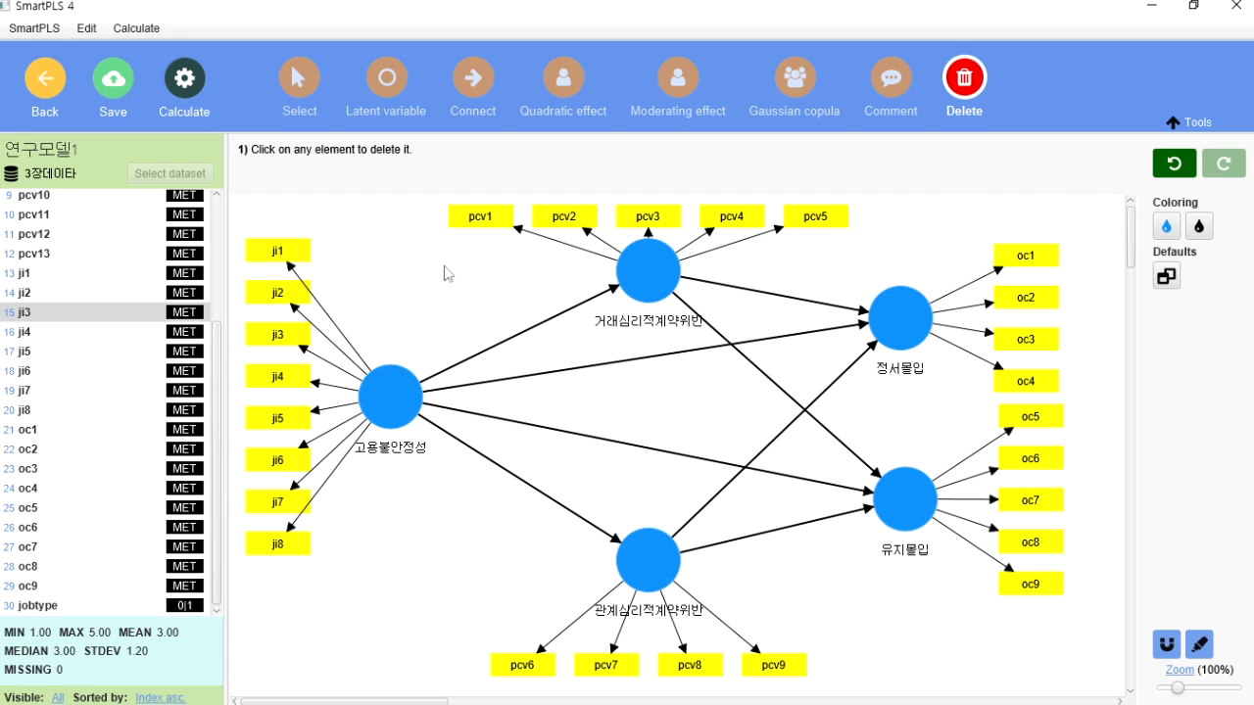
{"action": "left_click", "coordinate": [299, 252]}
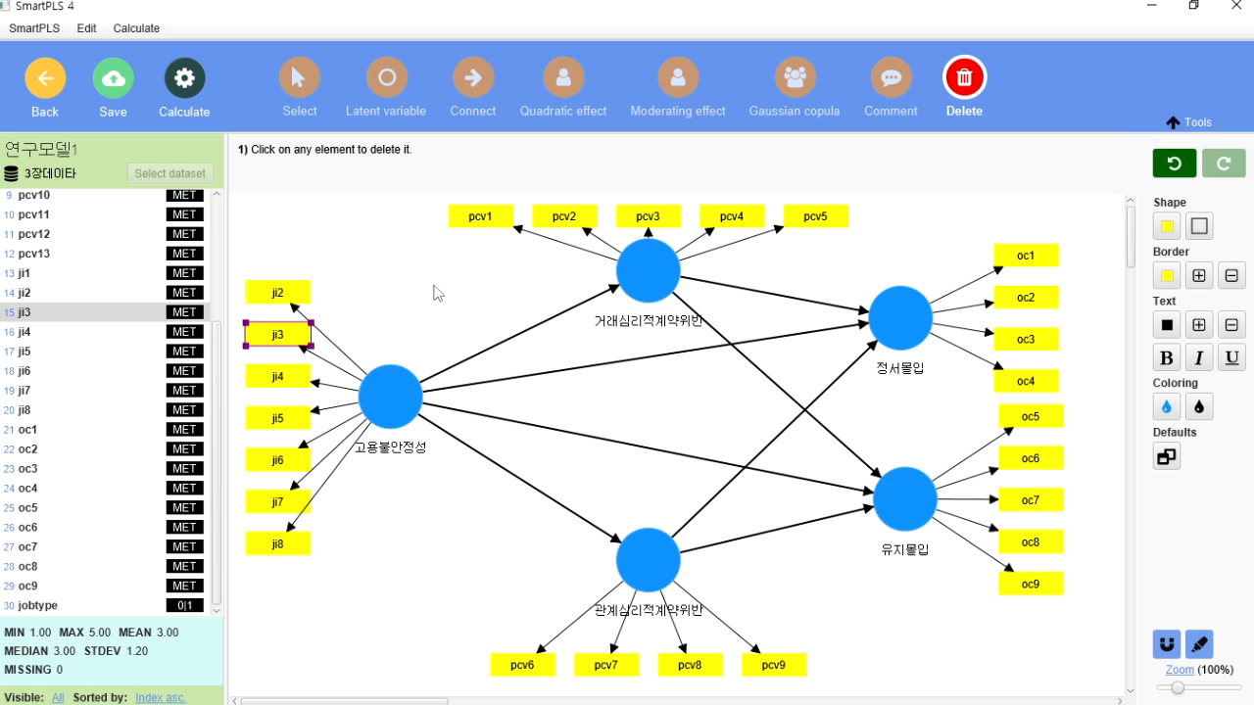
{"action": "left_click", "coordinate": [1175, 164]}
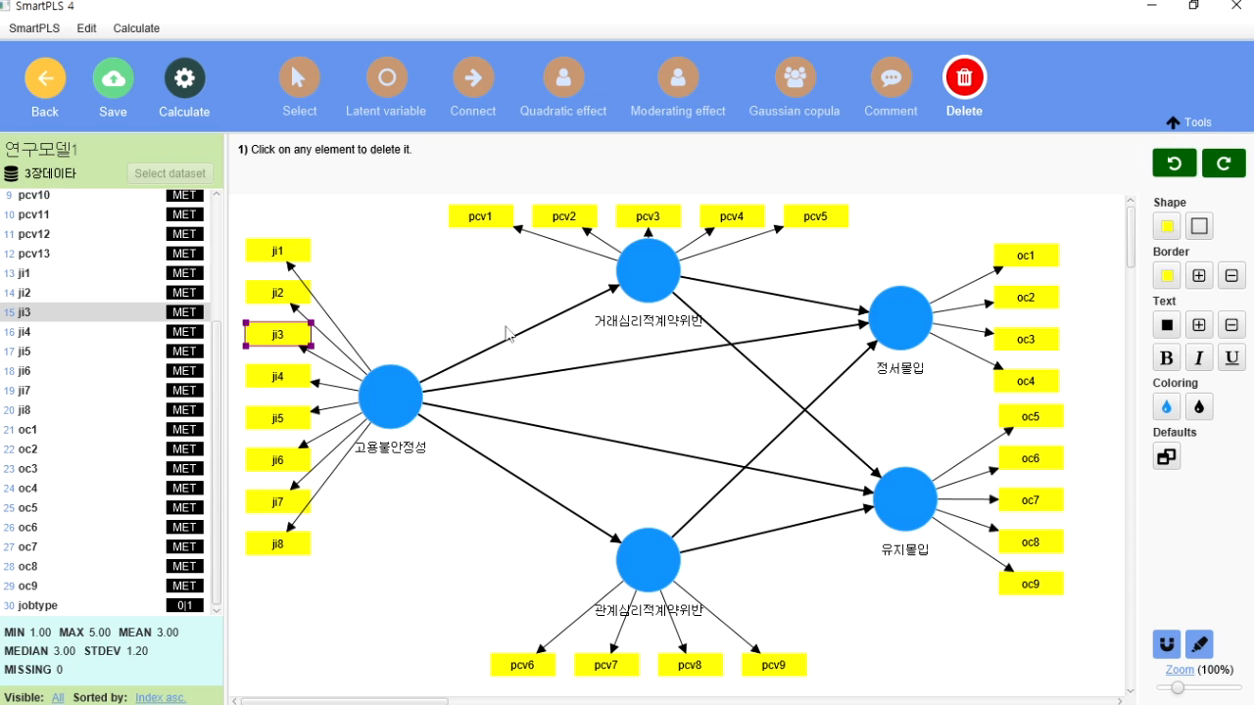
Step: Delete the whole construct 고용불안정성 and undo the deletion
{"action": "left_click", "coordinate": [404, 404]}
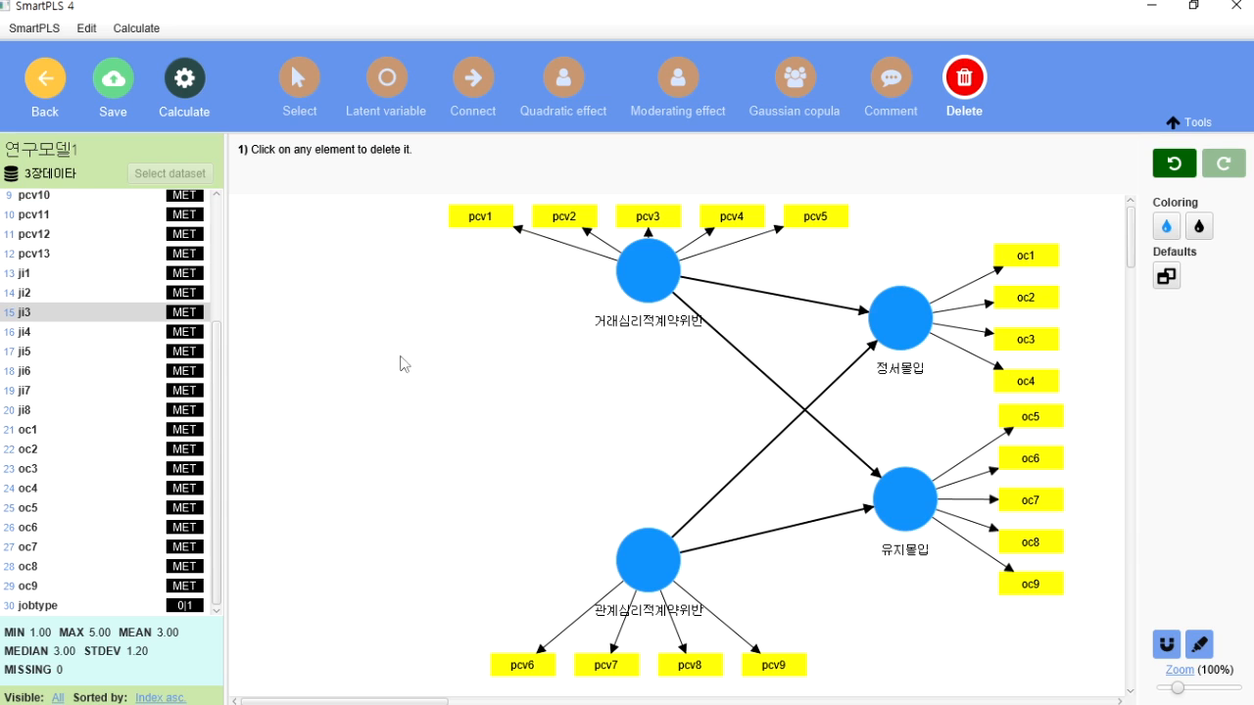
{"action": "left_click", "coordinate": [1182, 173]}
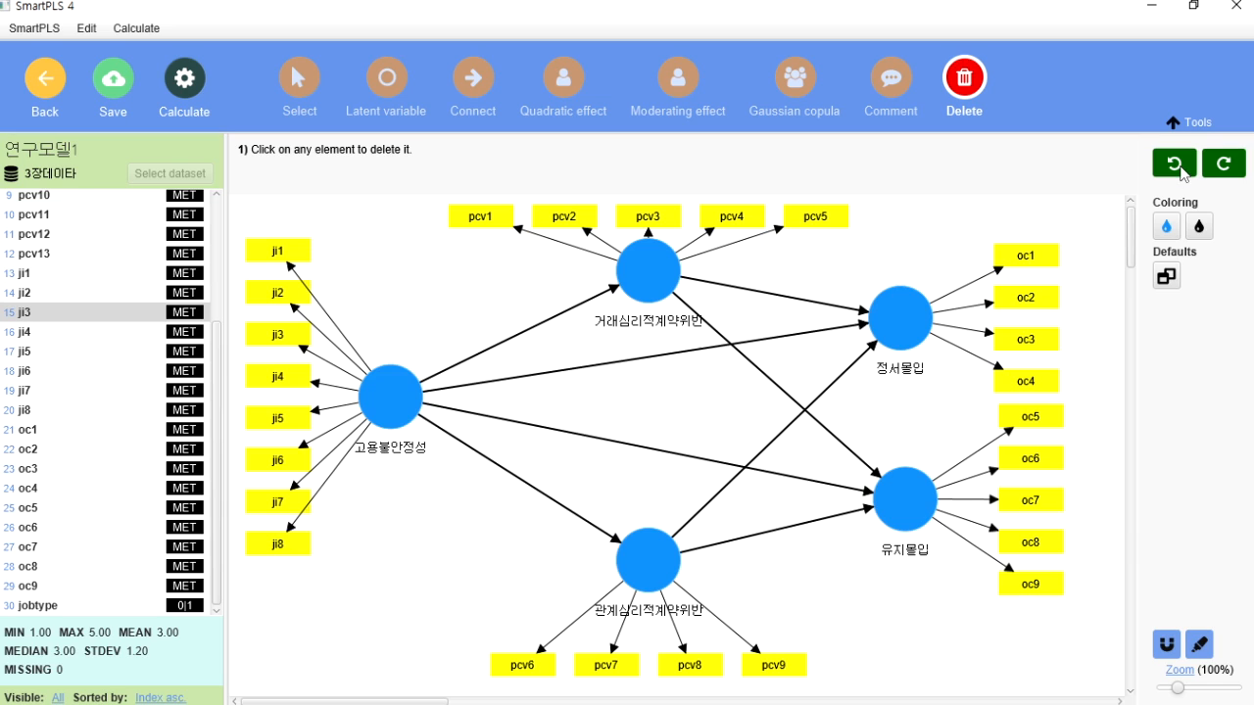
Step: Select all elements of the model and move the whole diagram slightly lower on the canvas
{"action": "left_click", "coordinate": [297, 80]}
{"action": "left_click", "coordinate": [384, 402]}
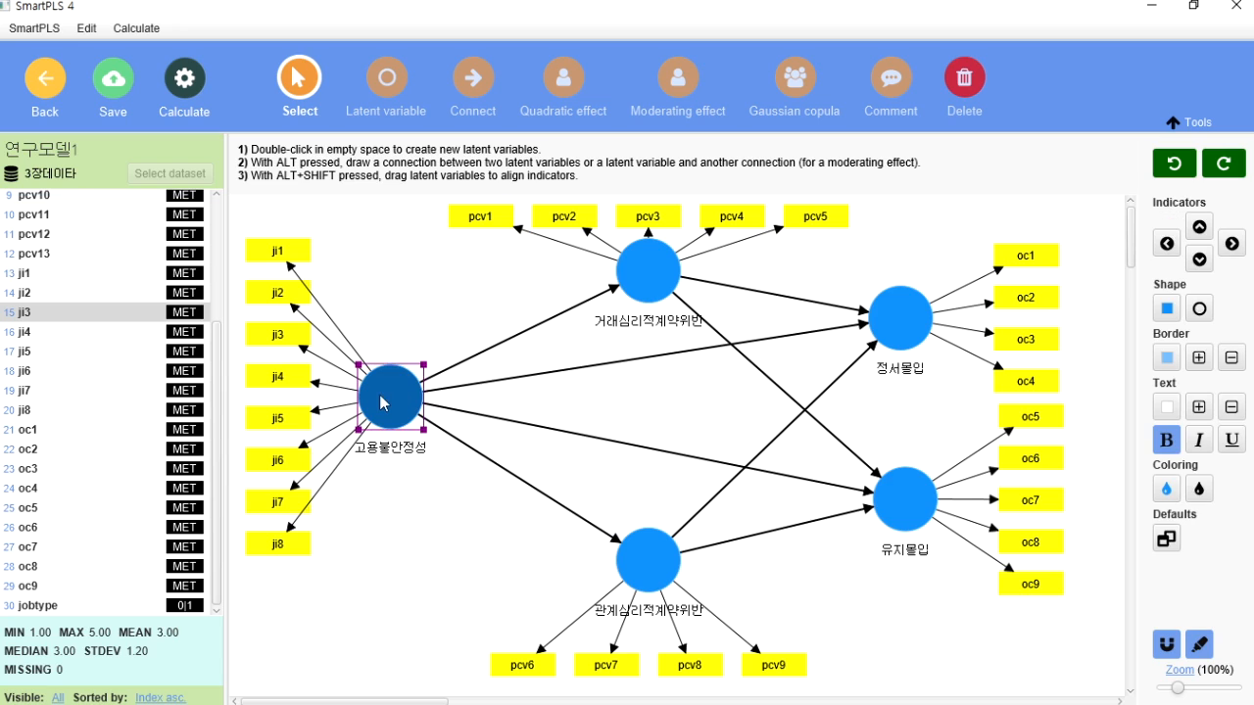
{"action": "left_click", "coordinate": [647, 272]}
{"action": "left_click", "coordinate": [899, 317]}
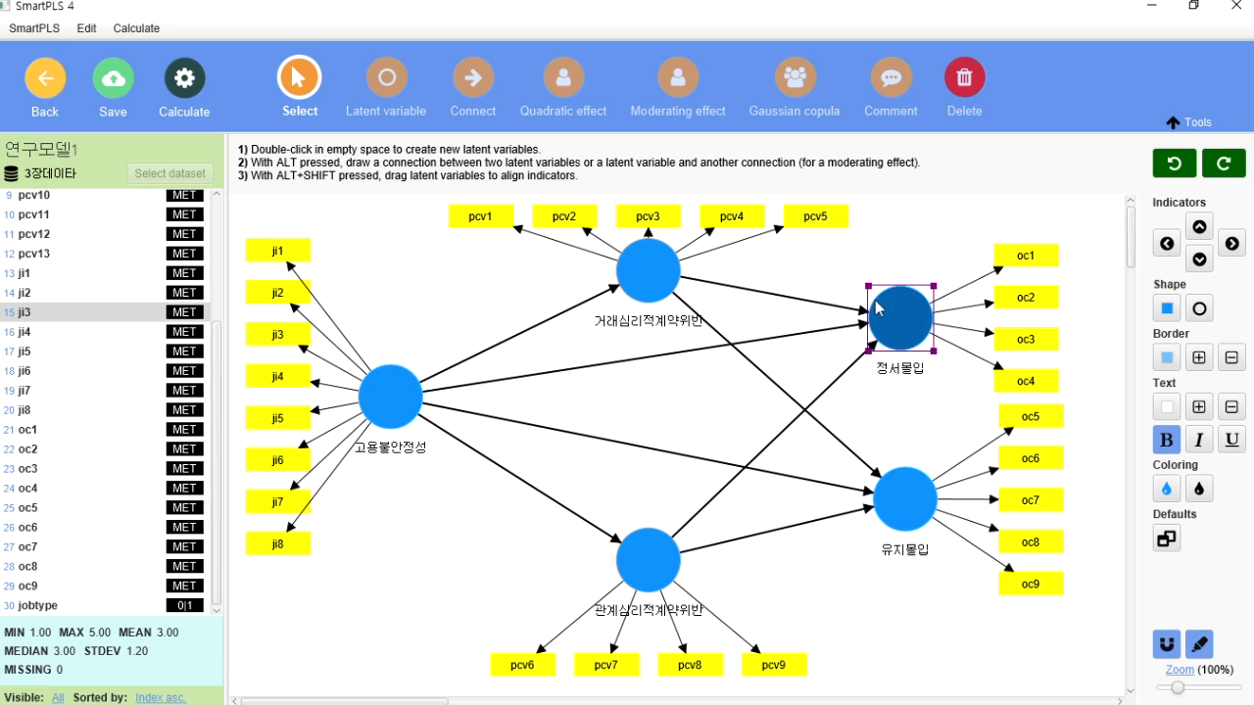
{"action": "left_click", "coordinate": [396, 407]}
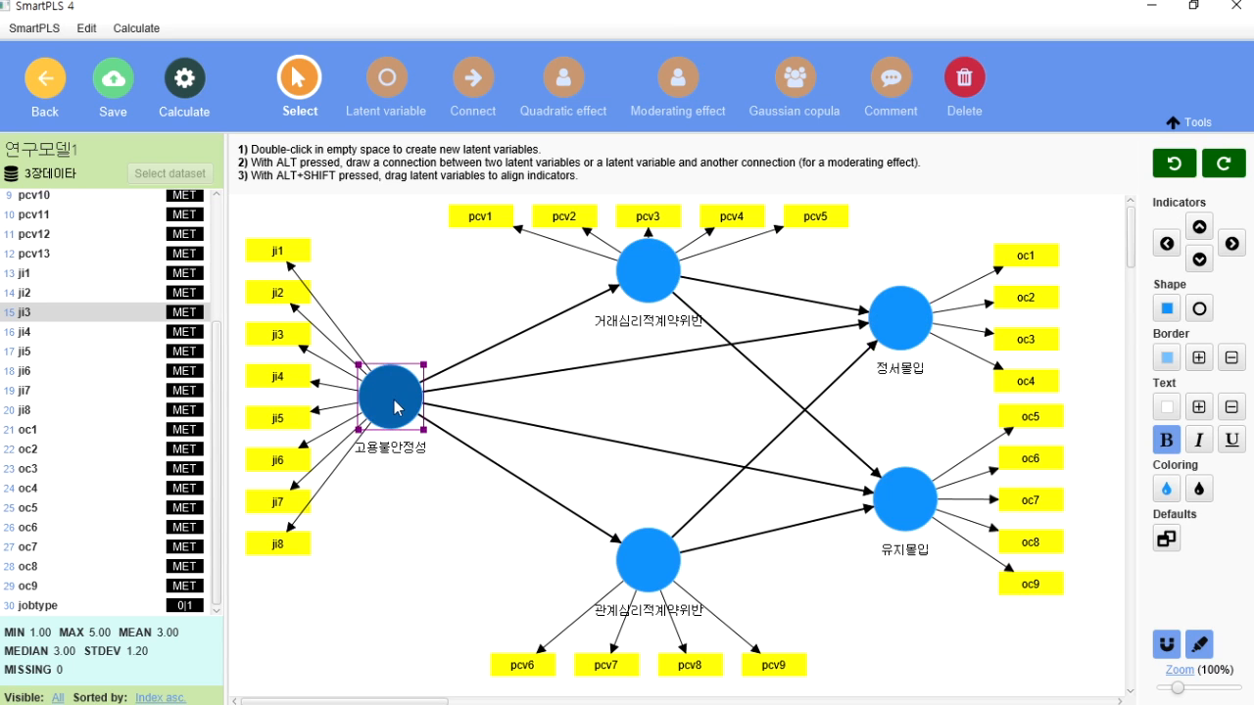
{"action": "right_click", "coordinate": [396, 408]}
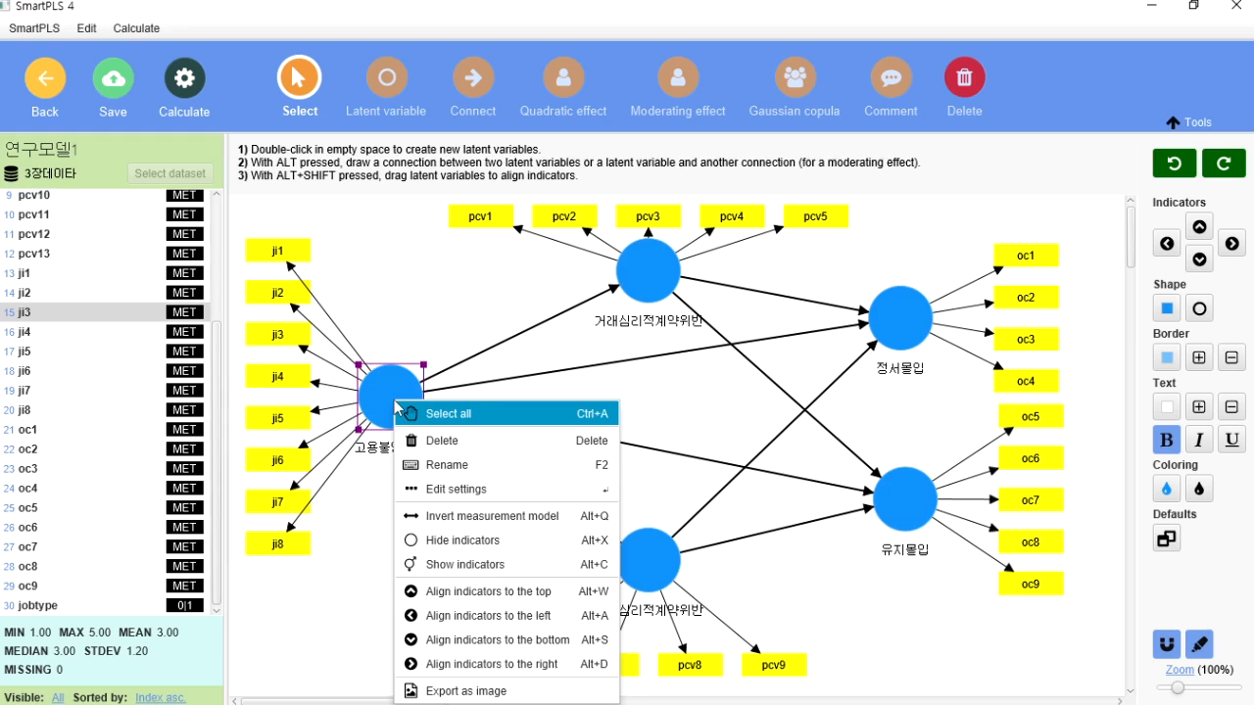
{"action": "left_click", "coordinate": [453, 422]}
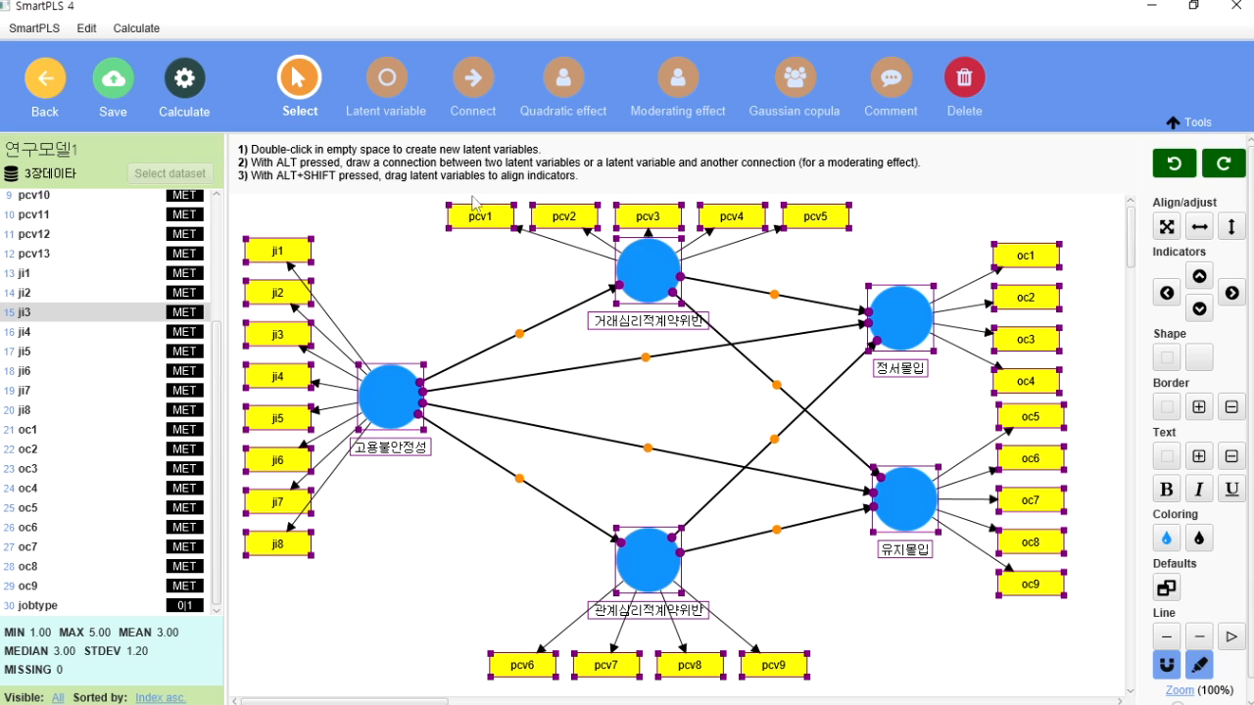
{"action": "left_click_drag", "start_coordinate": [406, 406], "coordinate": [406, 372]}
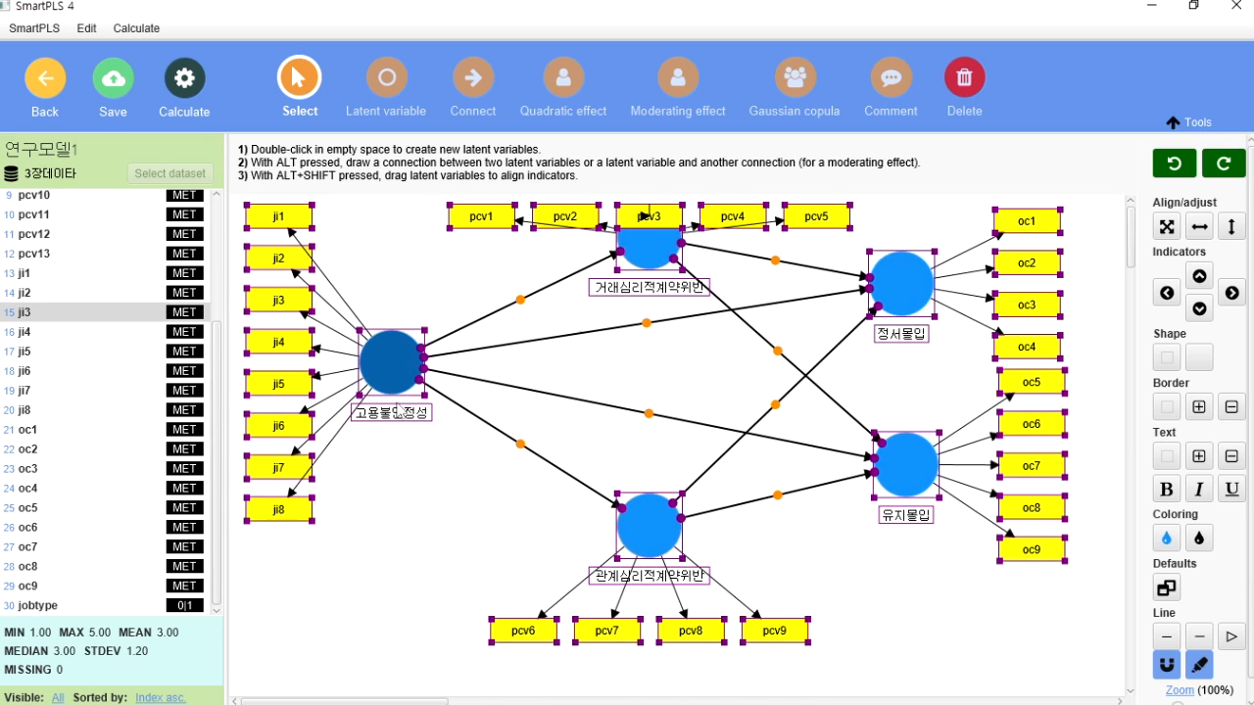
{"action": "left_click_drag", "start_coordinate": [405, 454], "coordinate": [412, 423]}
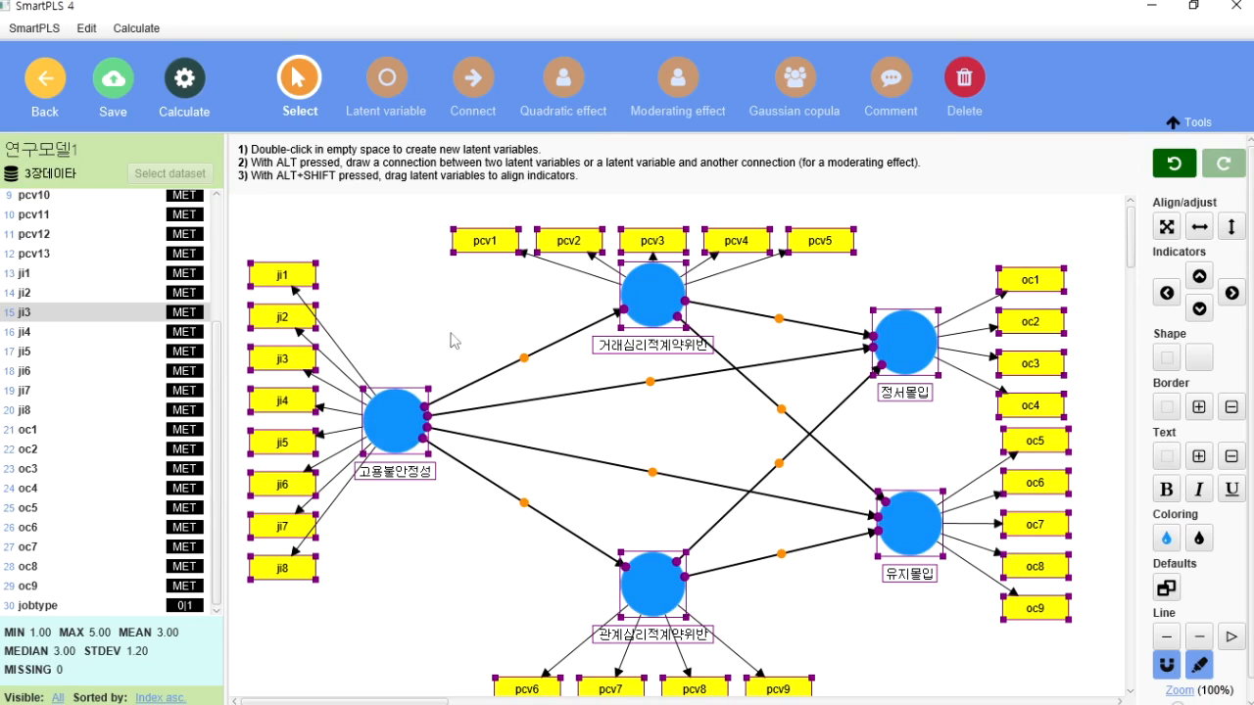
{"action": "left_click", "coordinate": [426, 315]}
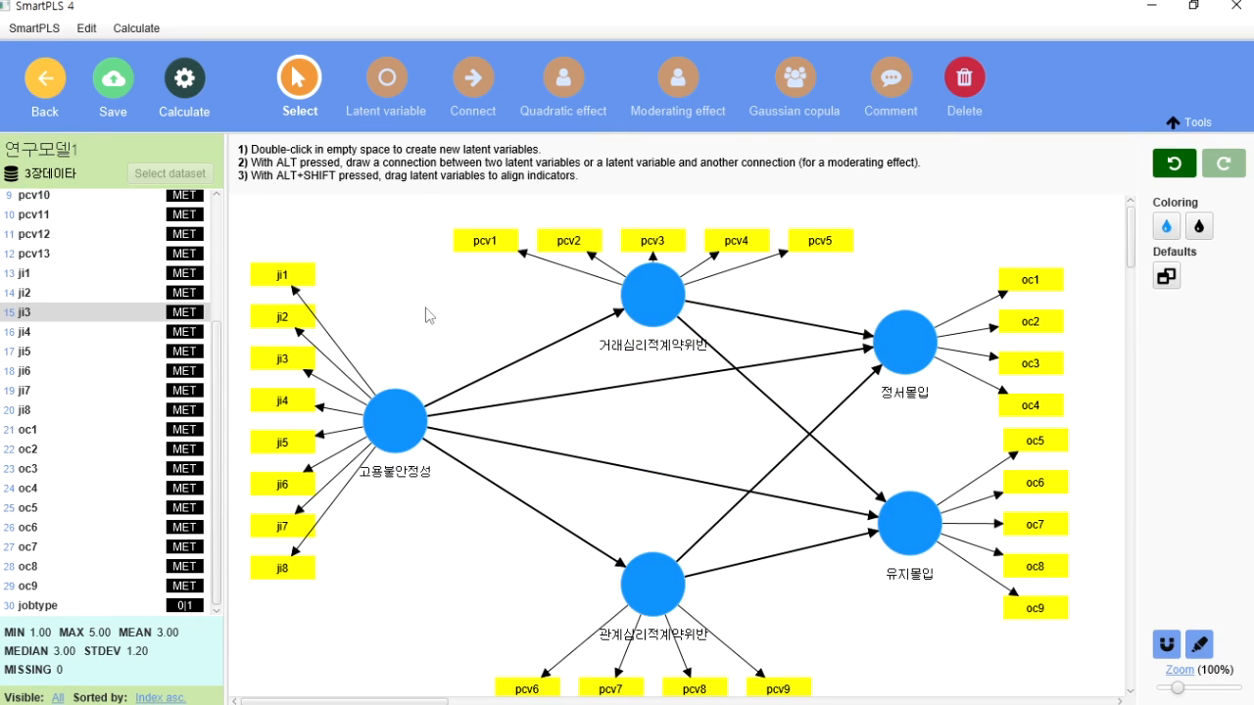
Step: Rename the latent variable 고용불안정성 to 고용불안정
{"action": "left_click", "coordinate": [416, 397]}
{"action": "right_click", "coordinate": [414, 419]}
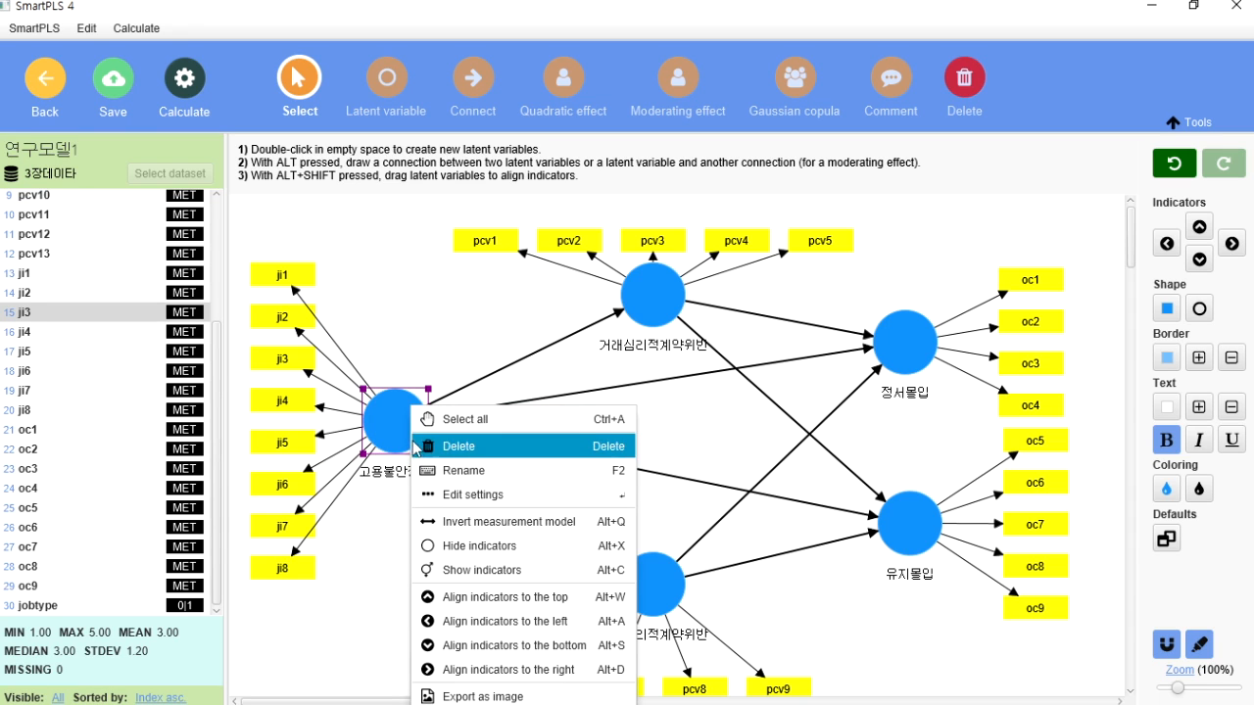
{"action": "left_click", "coordinate": [505, 474]}
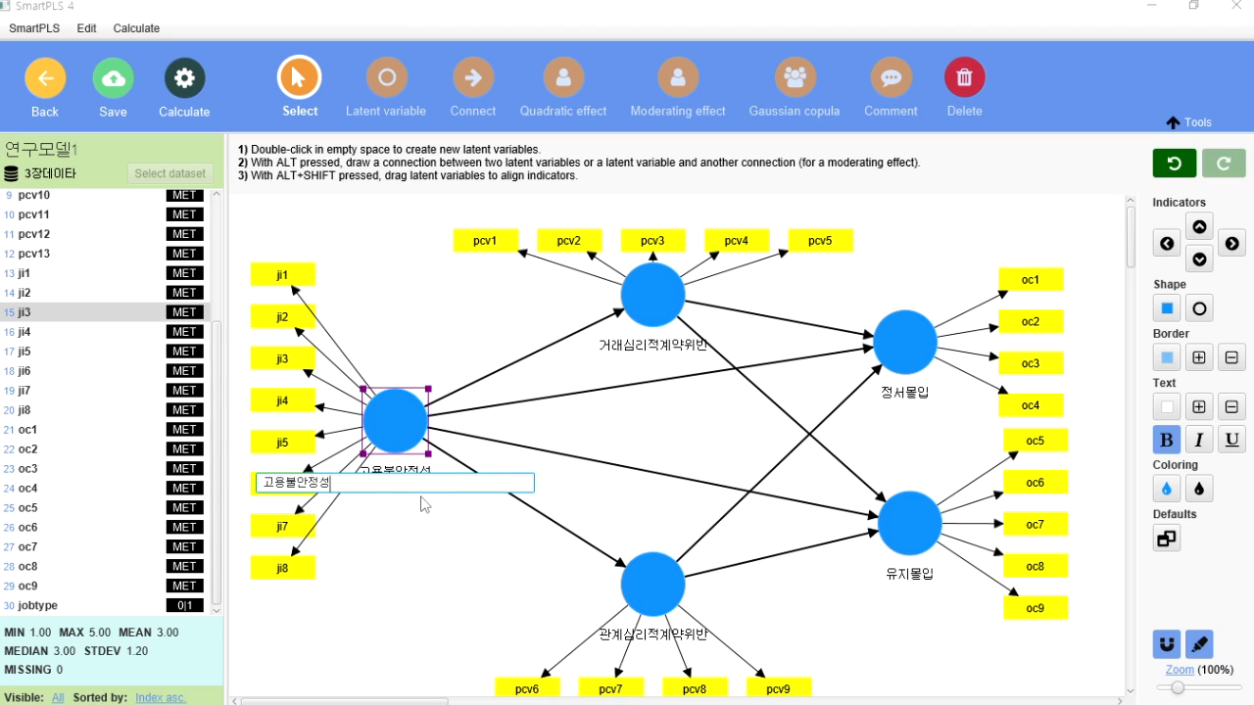
{"action": "key", "text": "BackSpace"}
{"action": "key", "text": "Return"}
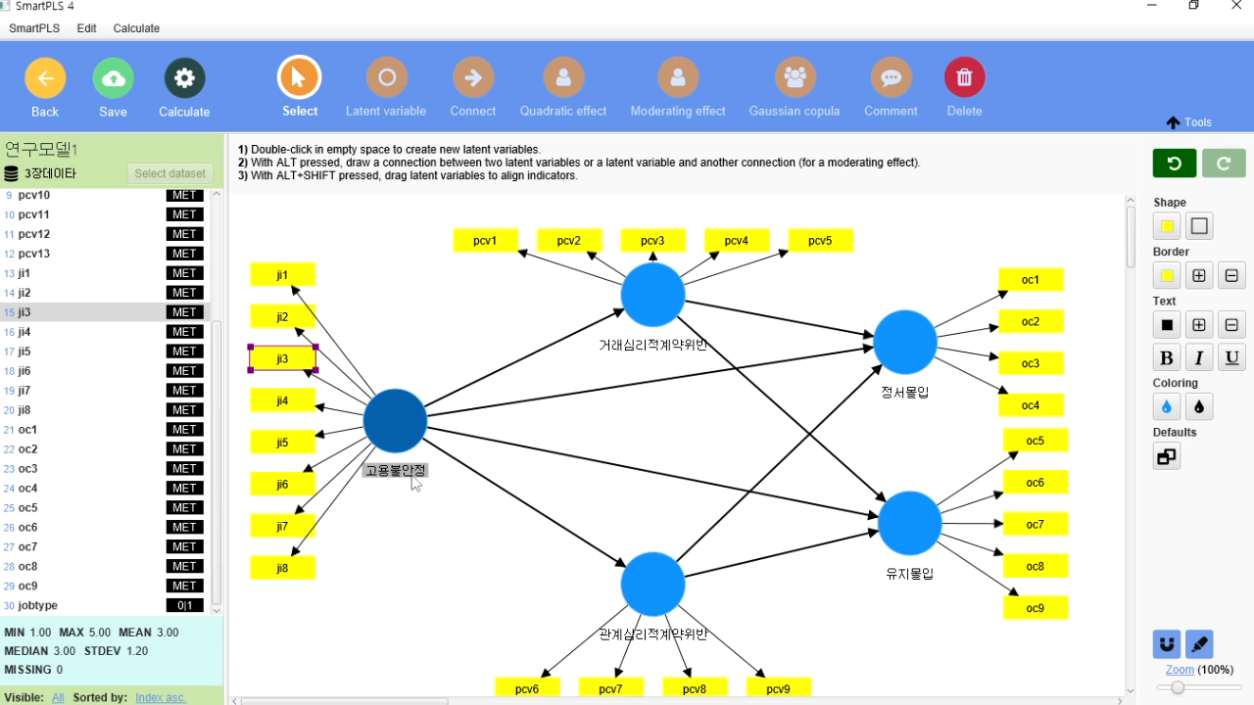
Step: Rename the latent variable 고용불안정 back to 고용불안정성
{"action": "left_click", "coordinate": [411, 443]}
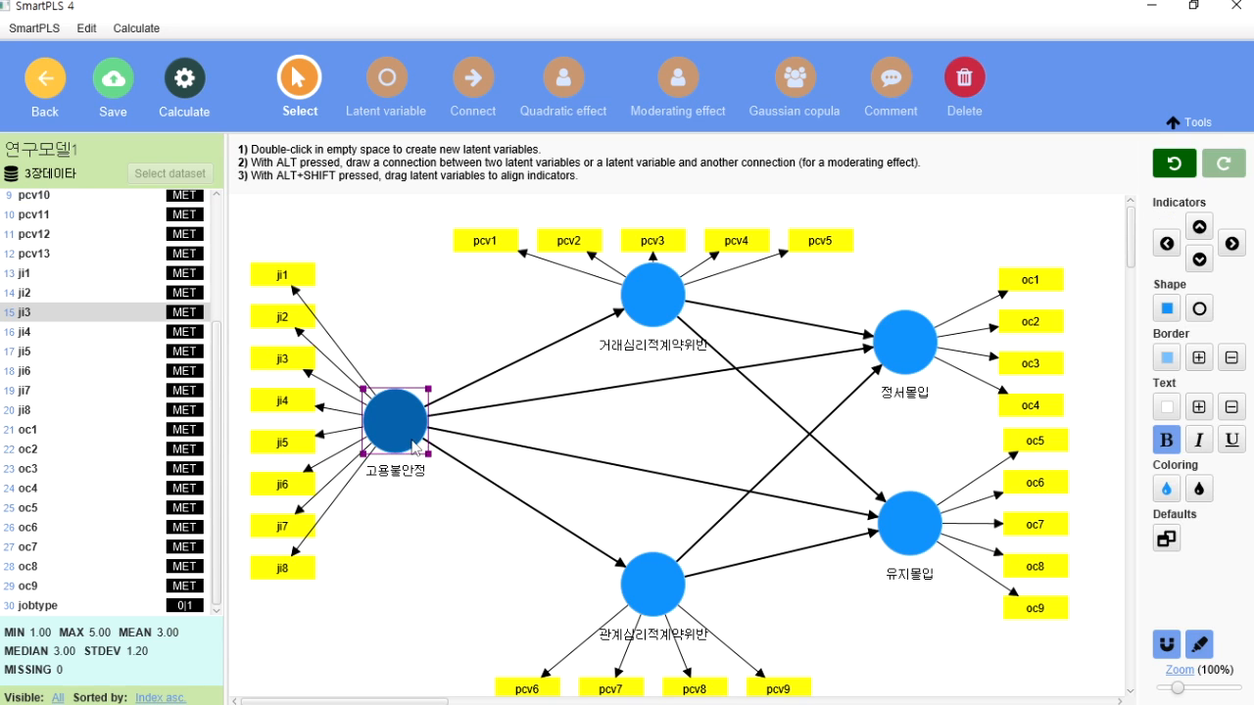
{"action": "right_click", "coordinate": [412, 443]}
{"action": "left_click", "coordinate": [462, 478]}
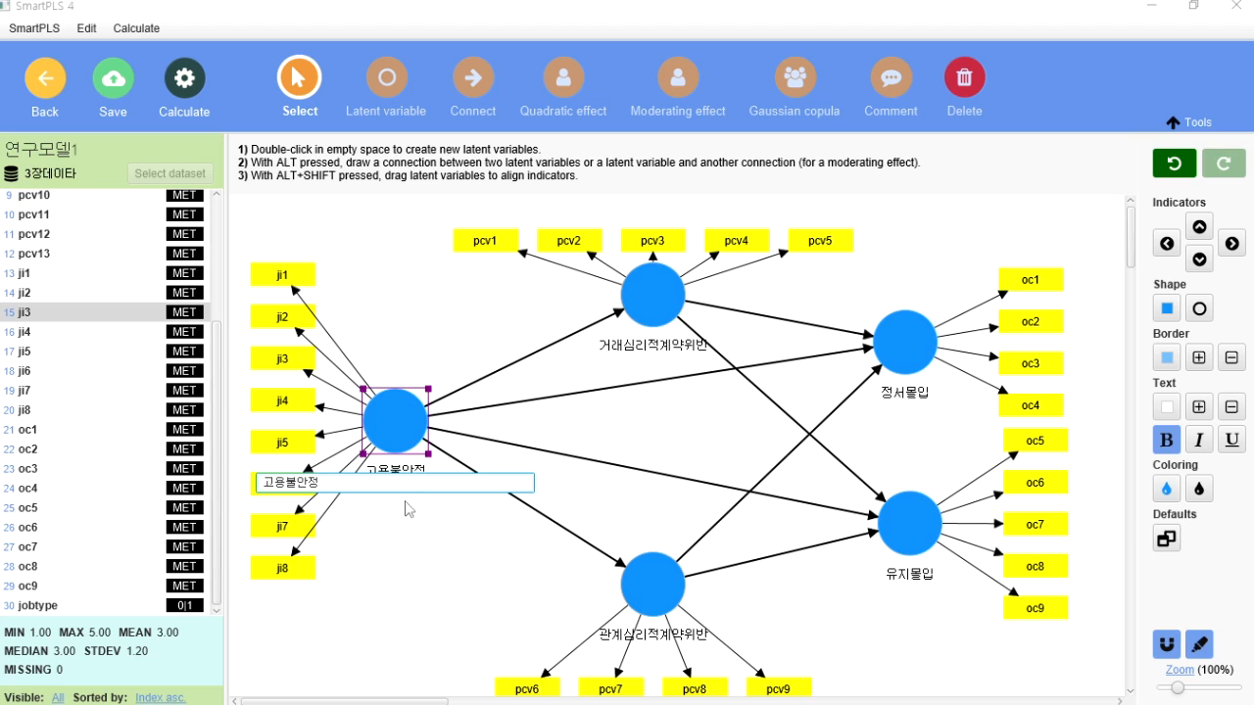
{"action": "type", "text": "성"}
{"action": "key", "text": "Return"}
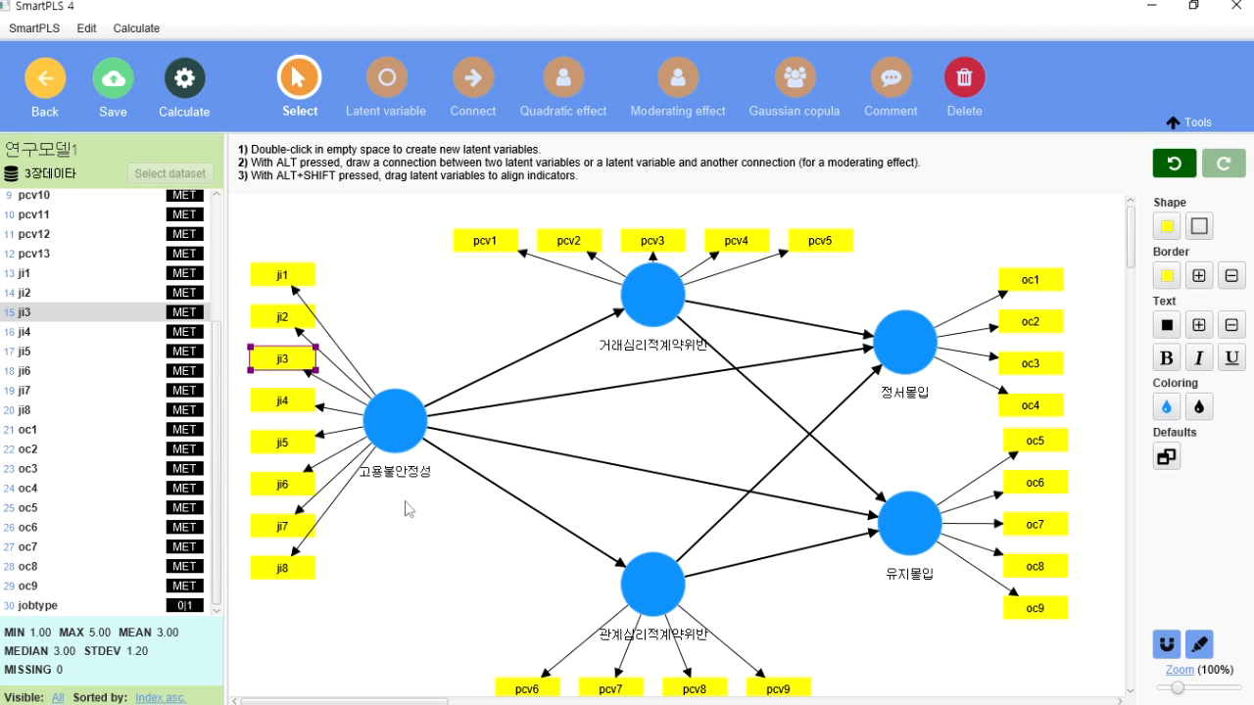
Step: Invert the measurement model of 고용불안정성 so its indicators point to the construct, and invert it back
{"action": "left_click", "coordinate": [405, 439]}
{"action": "right_click", "coordinate": [404, 437]}
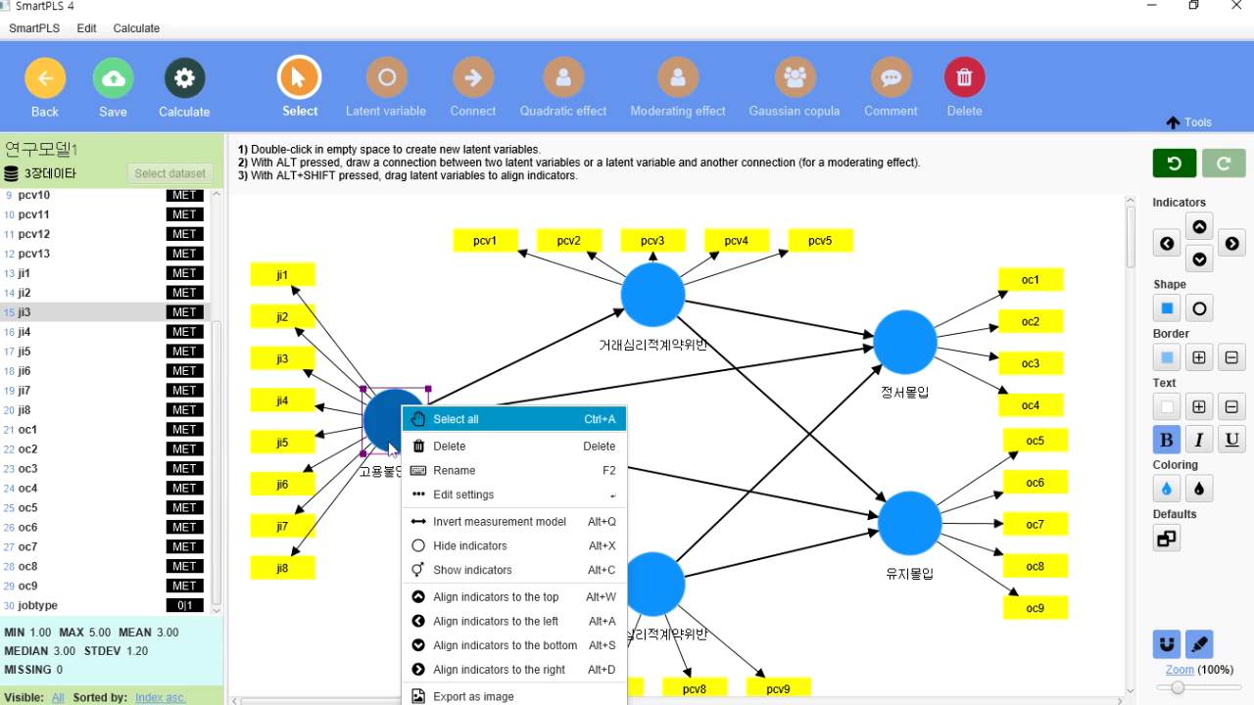
{"action": "left_click", "coordinate": [466, 534]}
{"action": "left_click", "coordinate": [282, 359]}
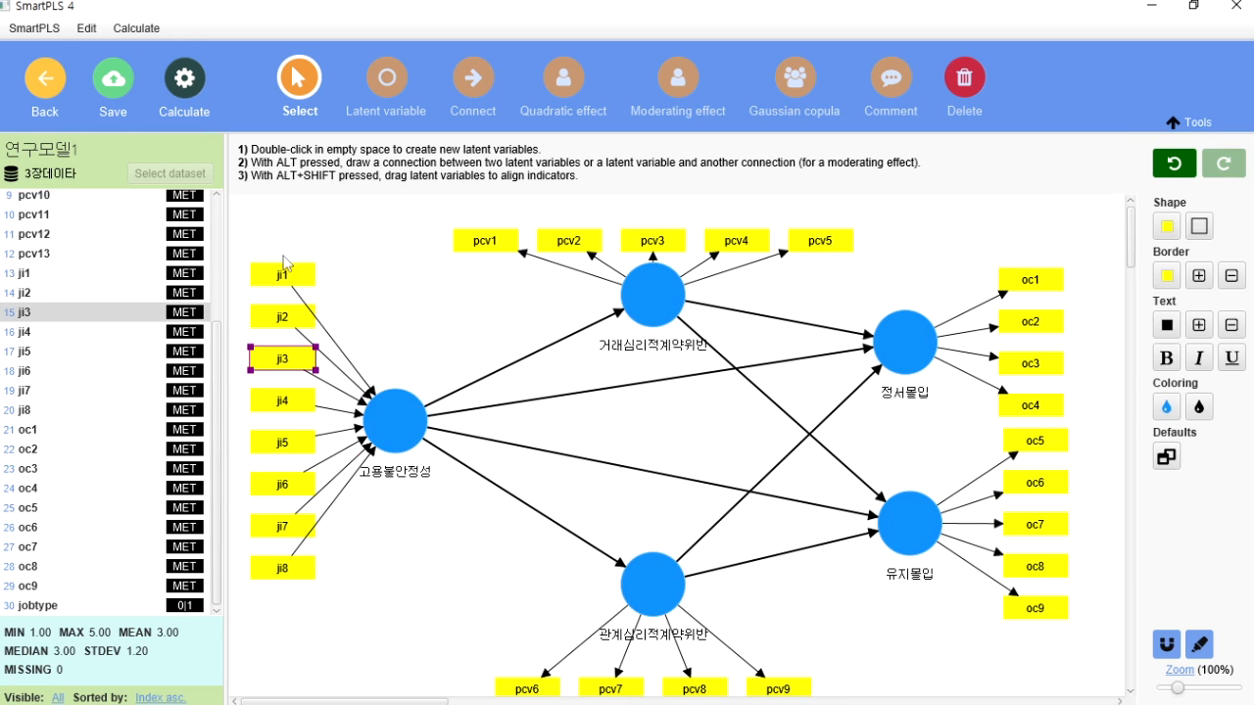
{"action": "left_click", "coordinate": [392, 421]}
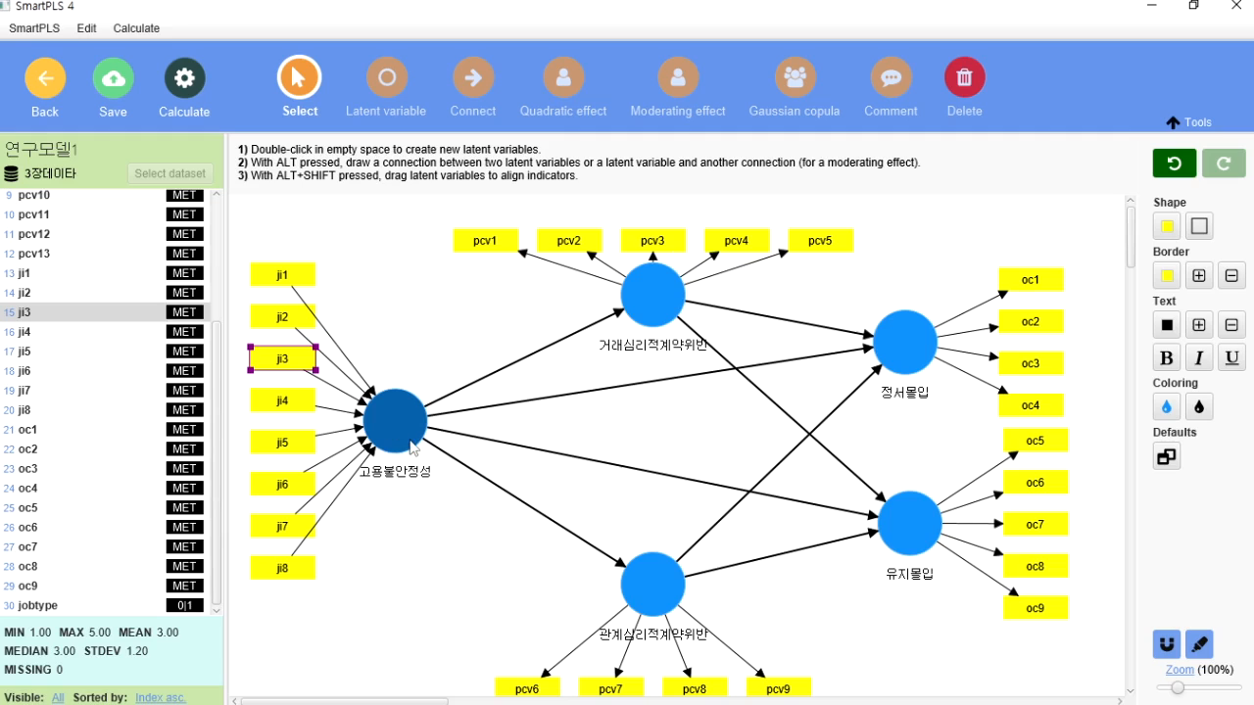
{"action": "right_click", "coordinate": [412, 440]}
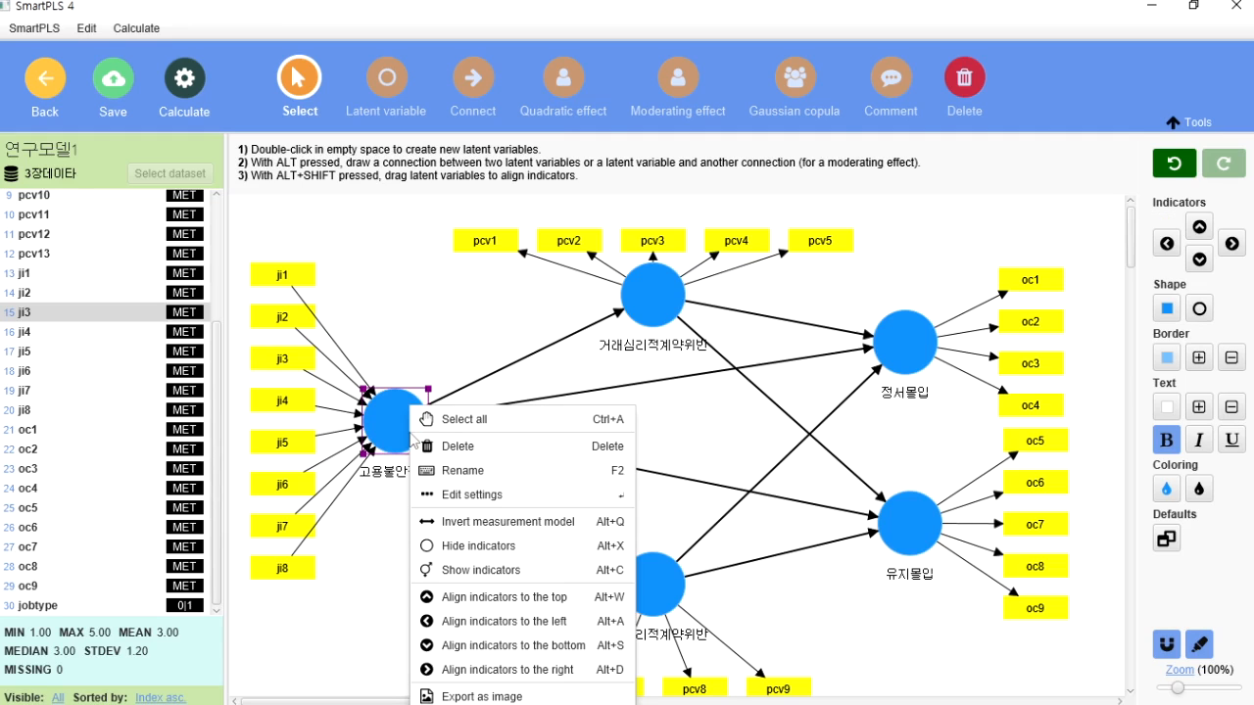
{"action": "left_click", "coordinate": [465, 532]}
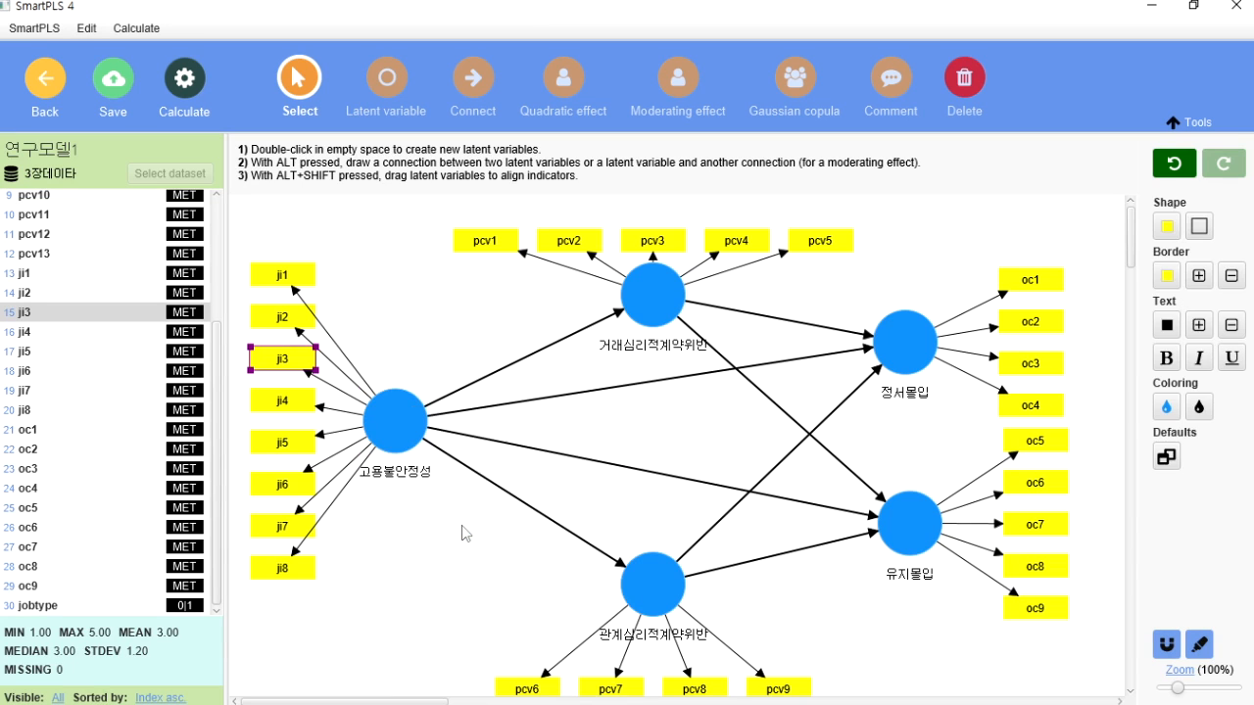
{"action": "left_click", "coordinate": [386, 287]}
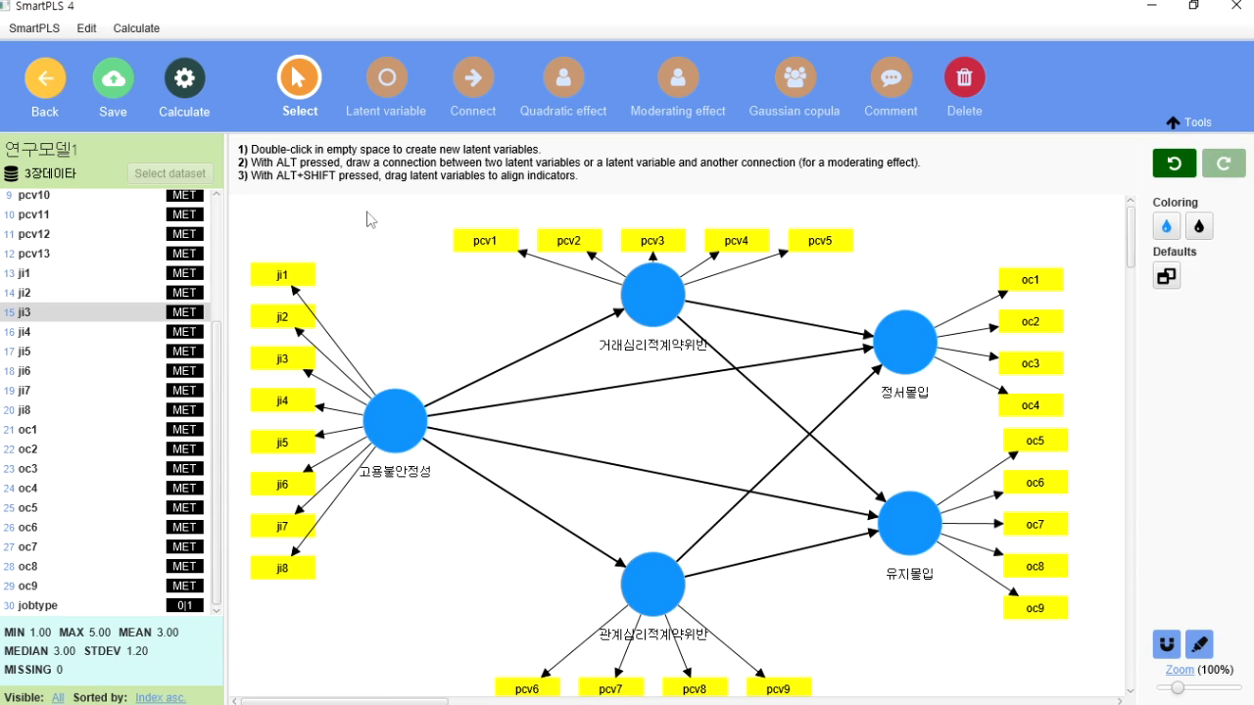
Step: Hide the indicators of 고용불안정성 and show them again
{"action": "right_click", "coordinate": [369, 422]}
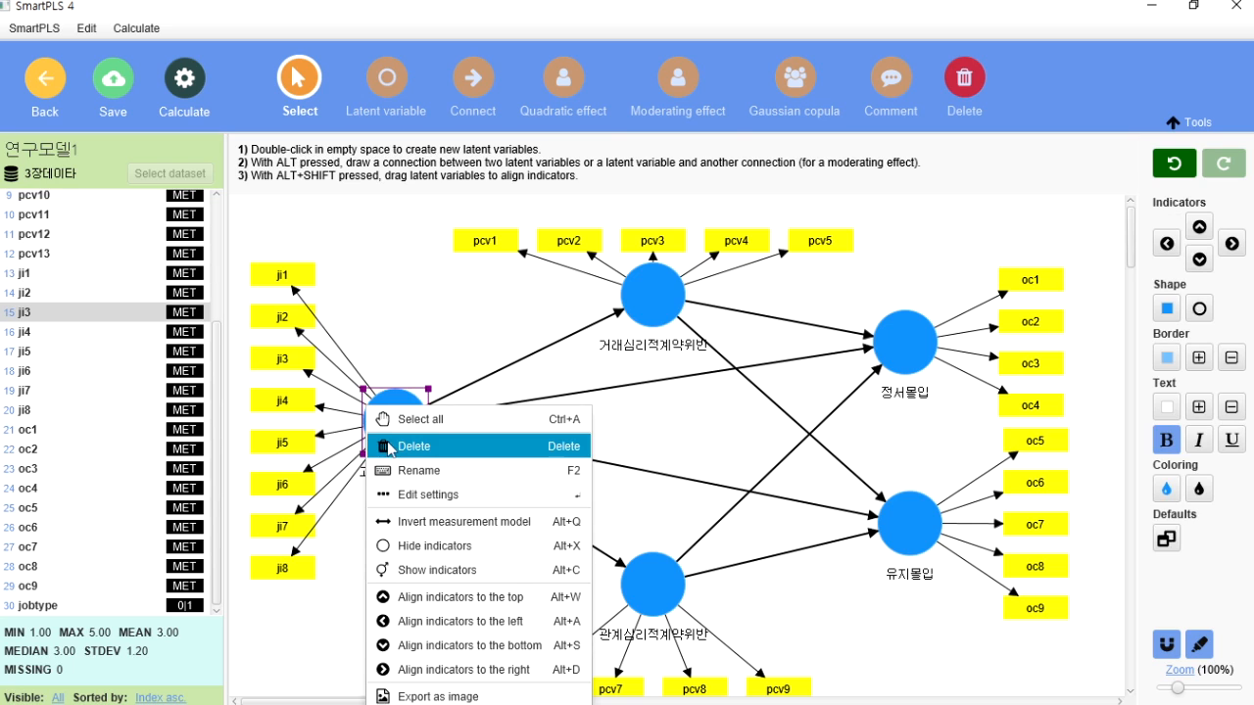
{"action": "left_click", "coordinate": [460, 554]}
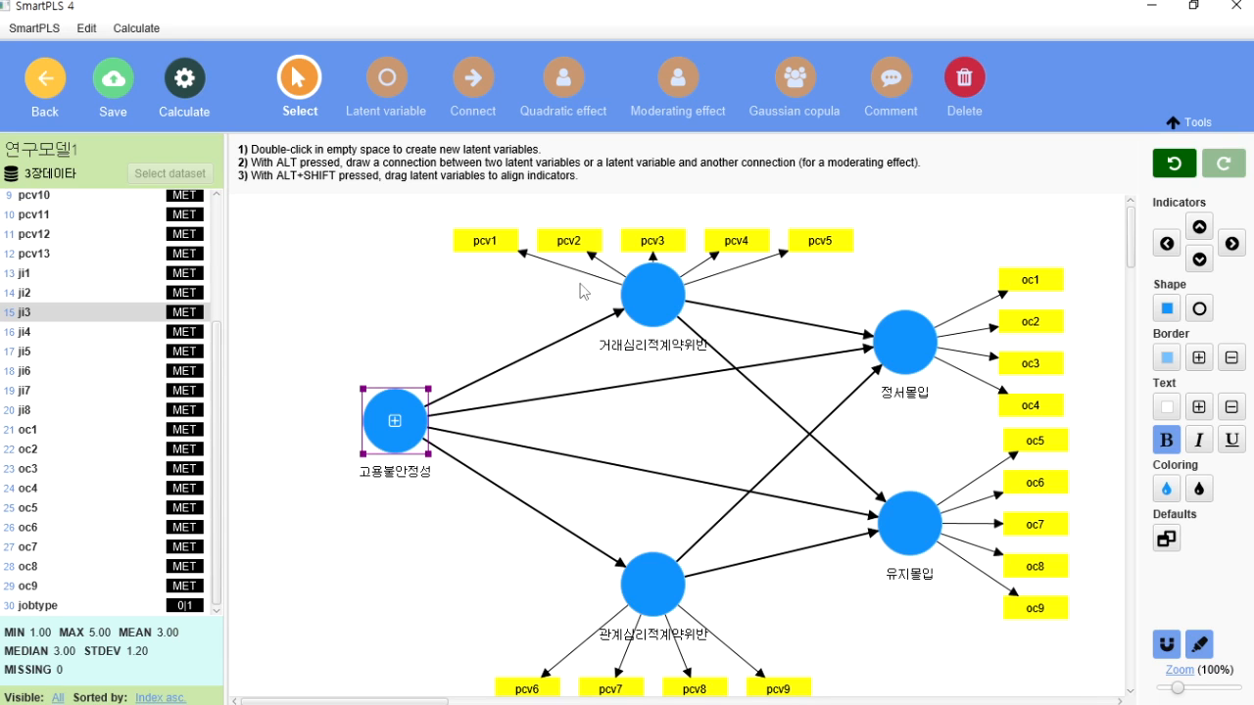
{"action": "right_click", "coordinate": [390, 425]}
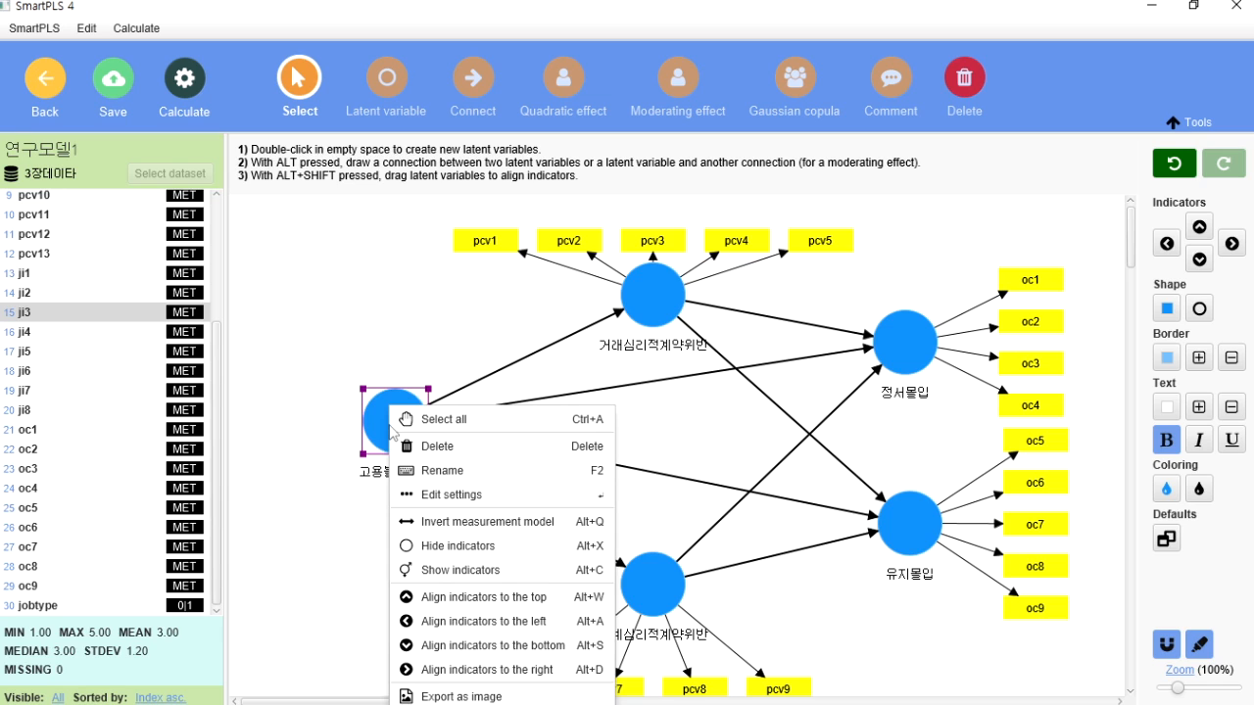
{"action": "left_click", "coordinate": [439, 572]}
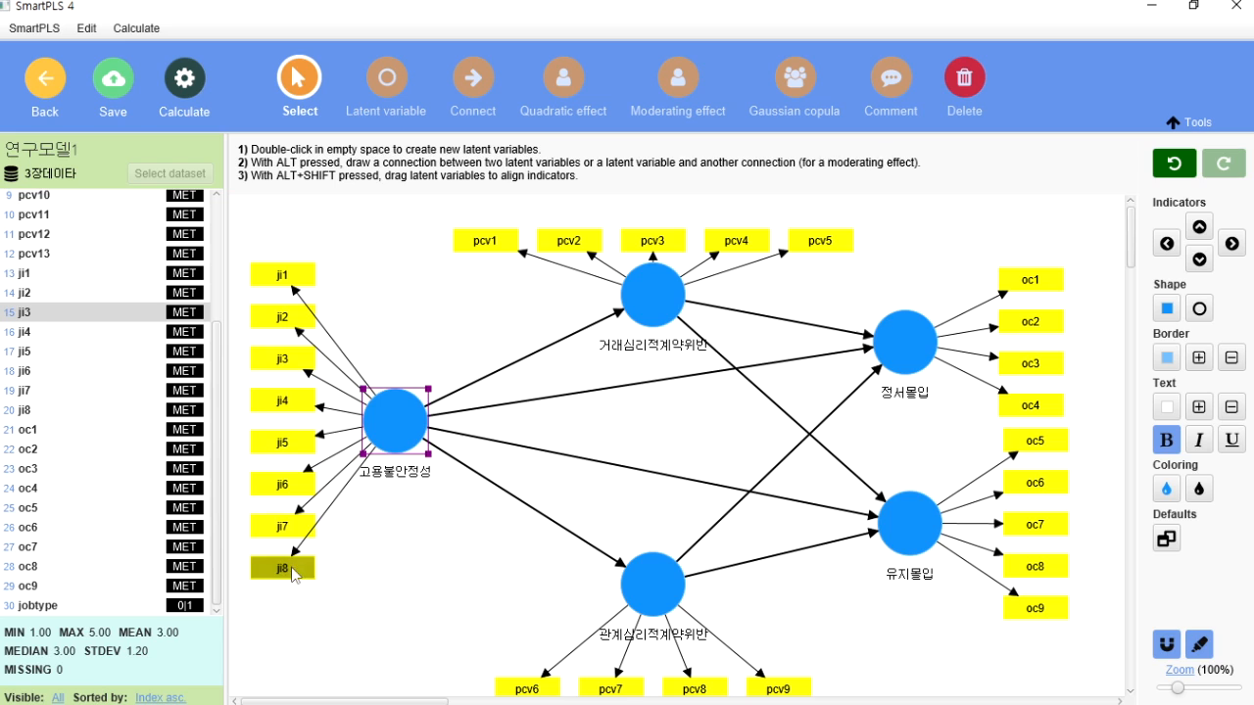
Step: Hide the indicators of 거래심리적계약위반 and show them again
{"action": "right_click", "coordinate": [653, 299]}
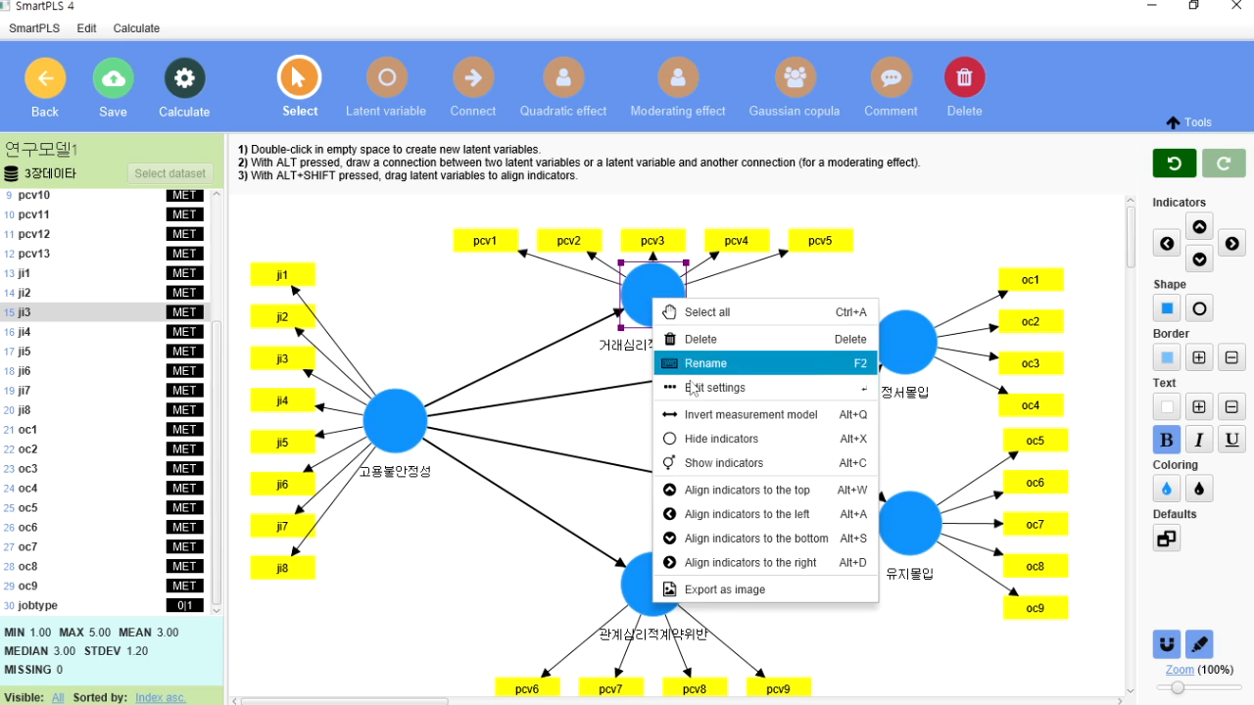
{"action": "left_click", "coordinate": [703, 443]}
{"action": "right_click", "coordinate": [676, 304]}
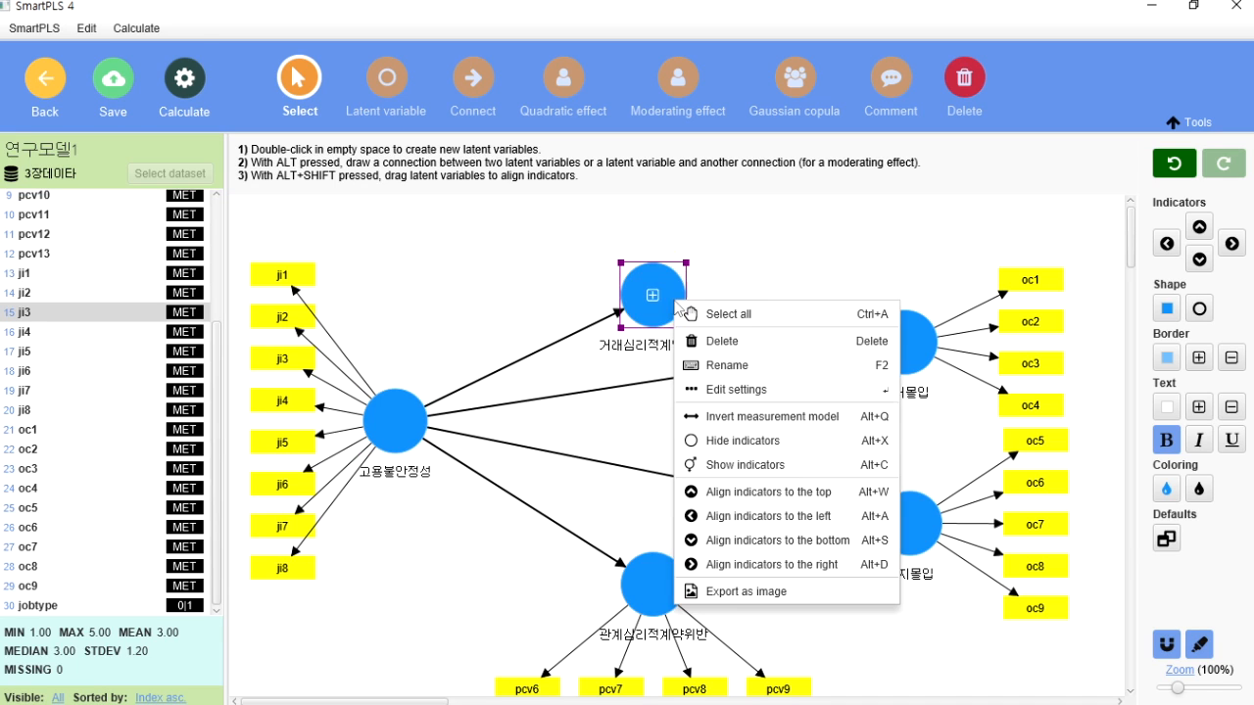
{"action": "left_click", "coordinate": [720, 465]}
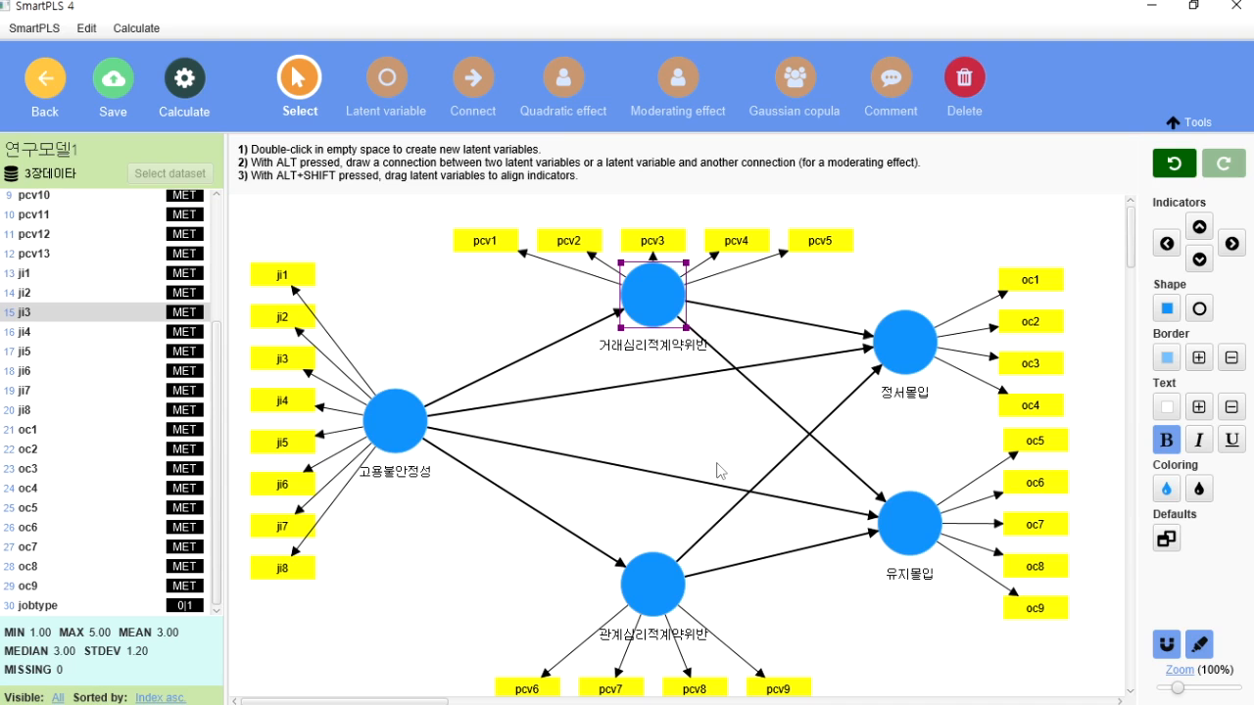
Step: Align the indicators of 고용불안정성 to the top of the construct and realign them to its left
{"action": "left_click", "coordinate": [419, 440]}
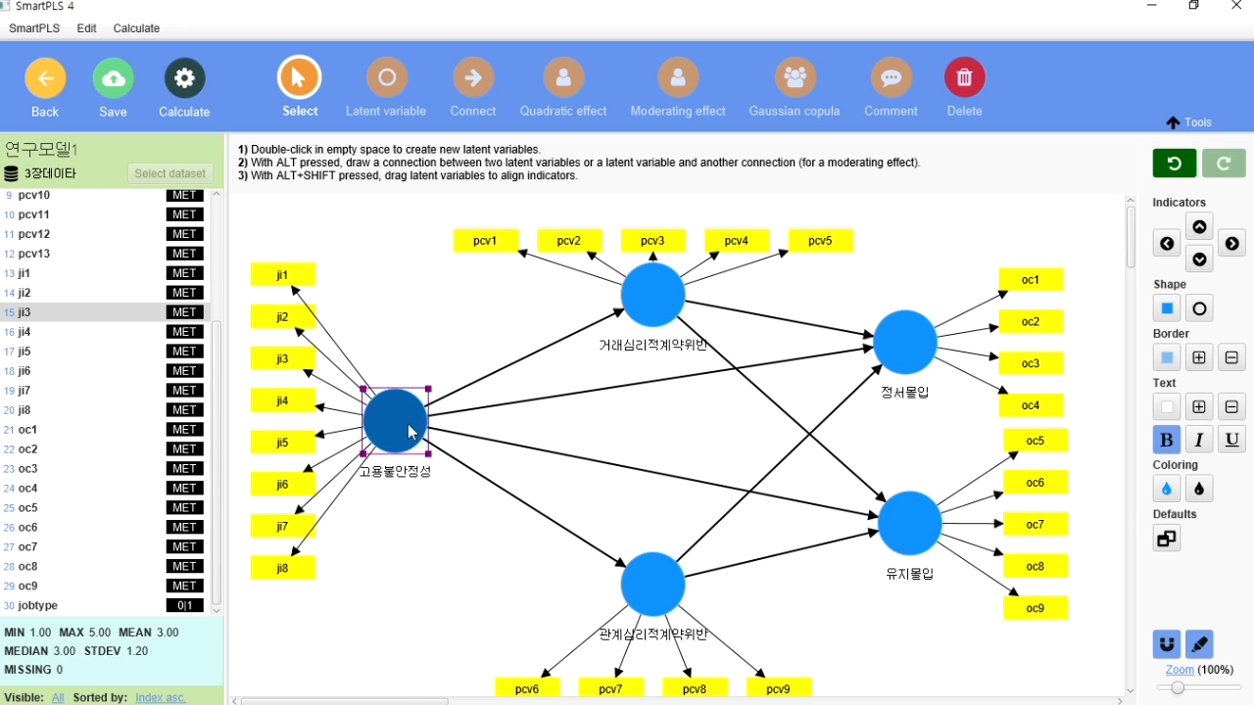
{"action": "right_click", "coordinate": [410, 407]}
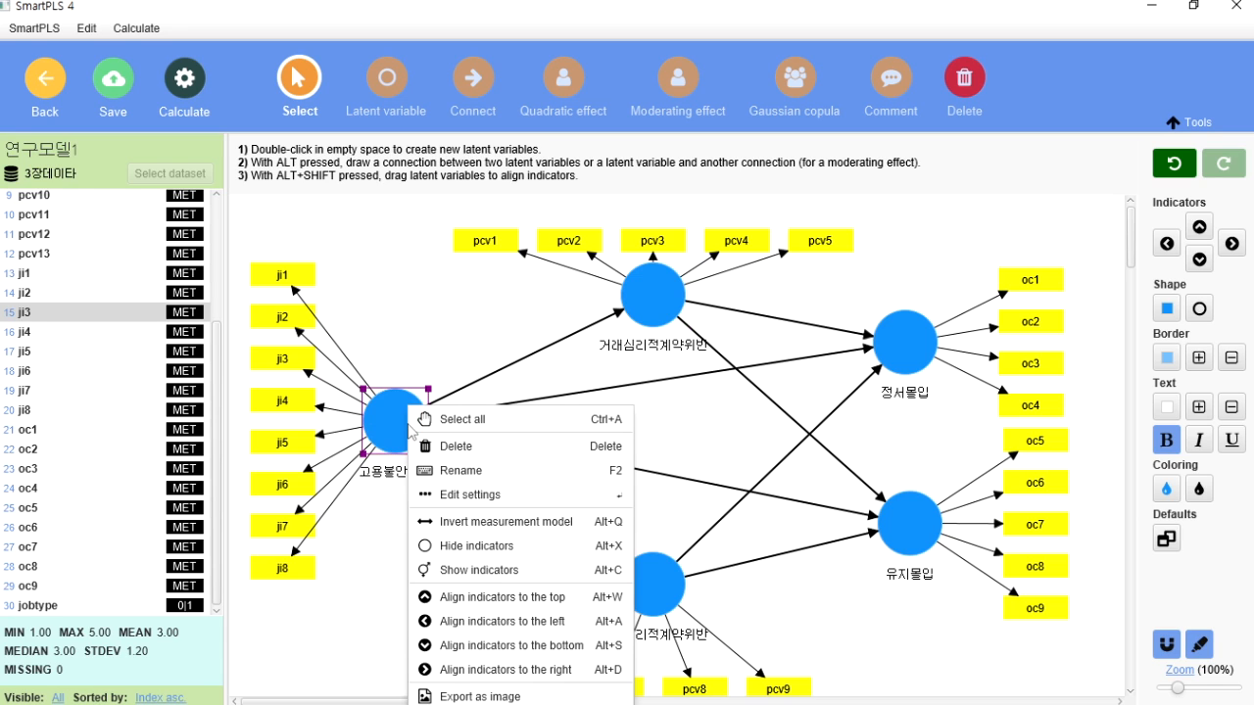
{"action": "left_click", "coordinate": [493, 606]}
{"action": "right_click", "coordinate": [389, 437]}
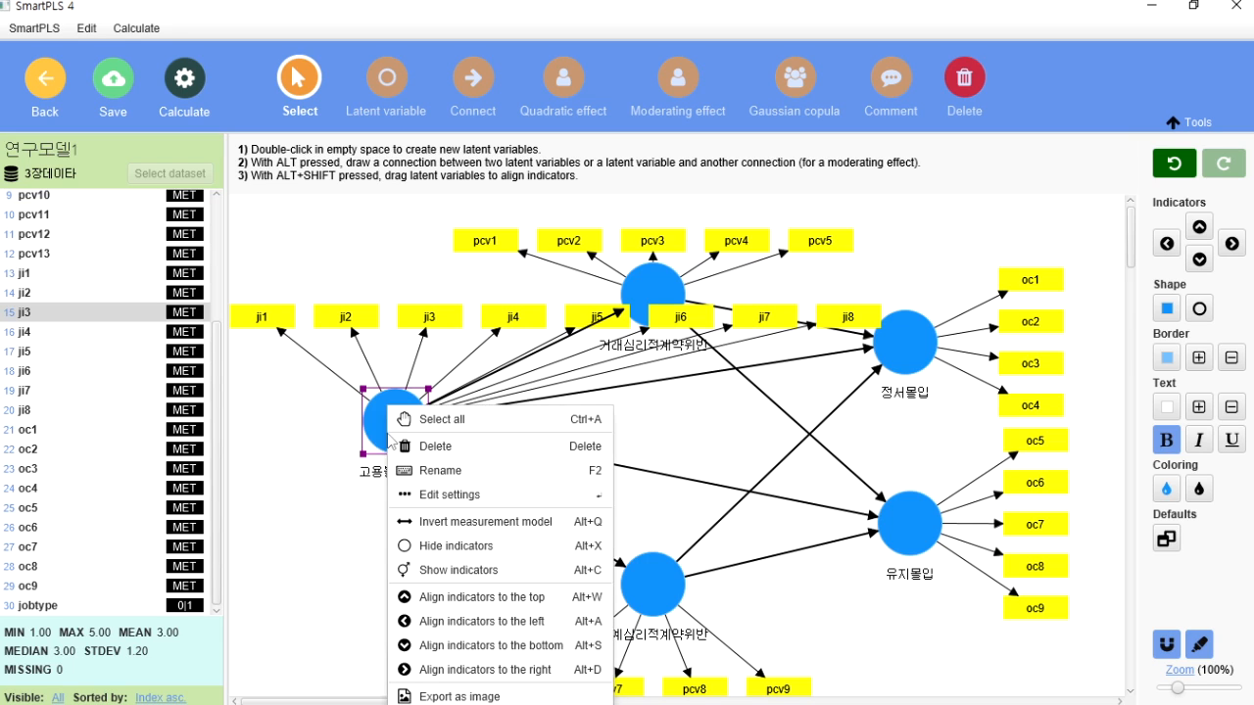
{"action": "left_click", "coordinate": [493, 625]}
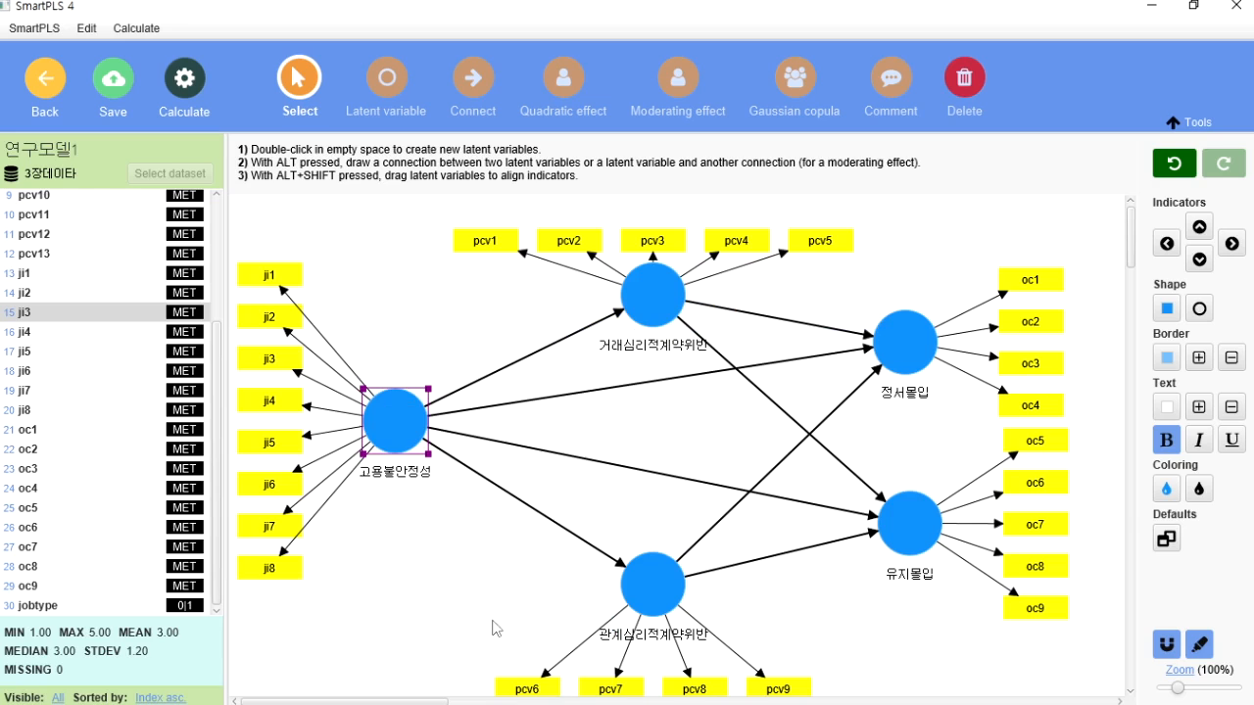
{"action": "right_click", "coordinate": [399, 422]}
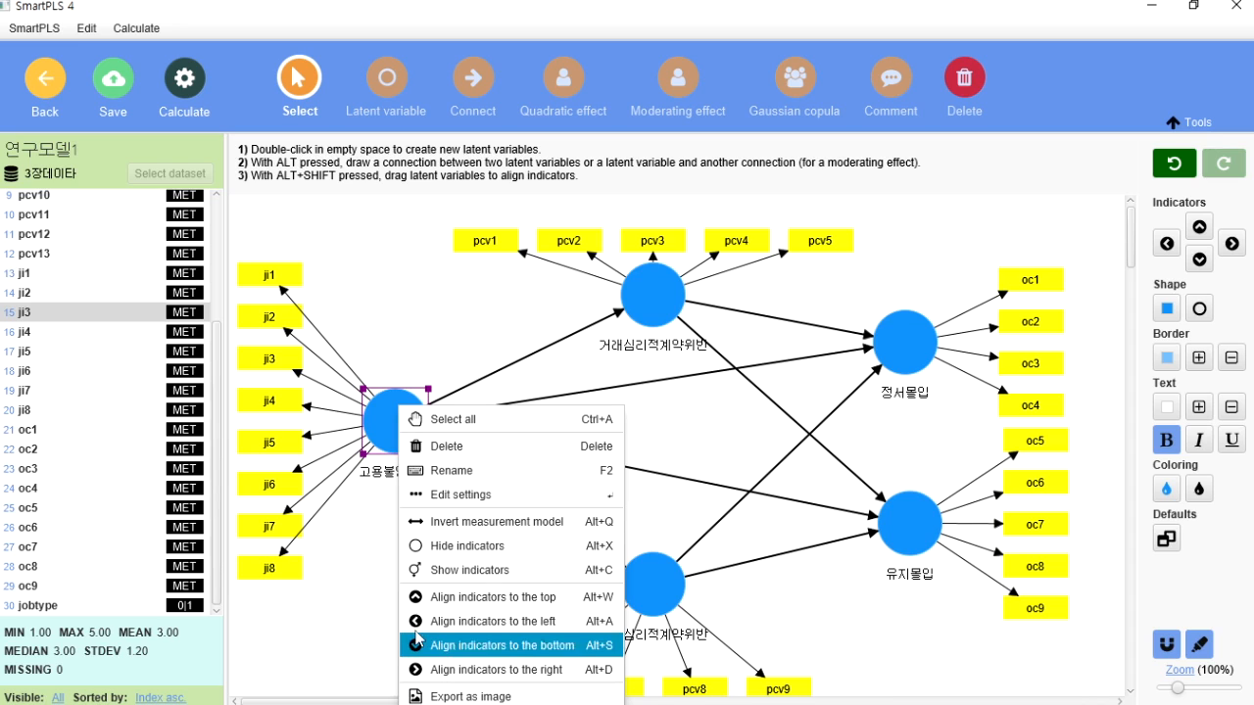
{"action": "left_click", "coordinate": [323, 576]}
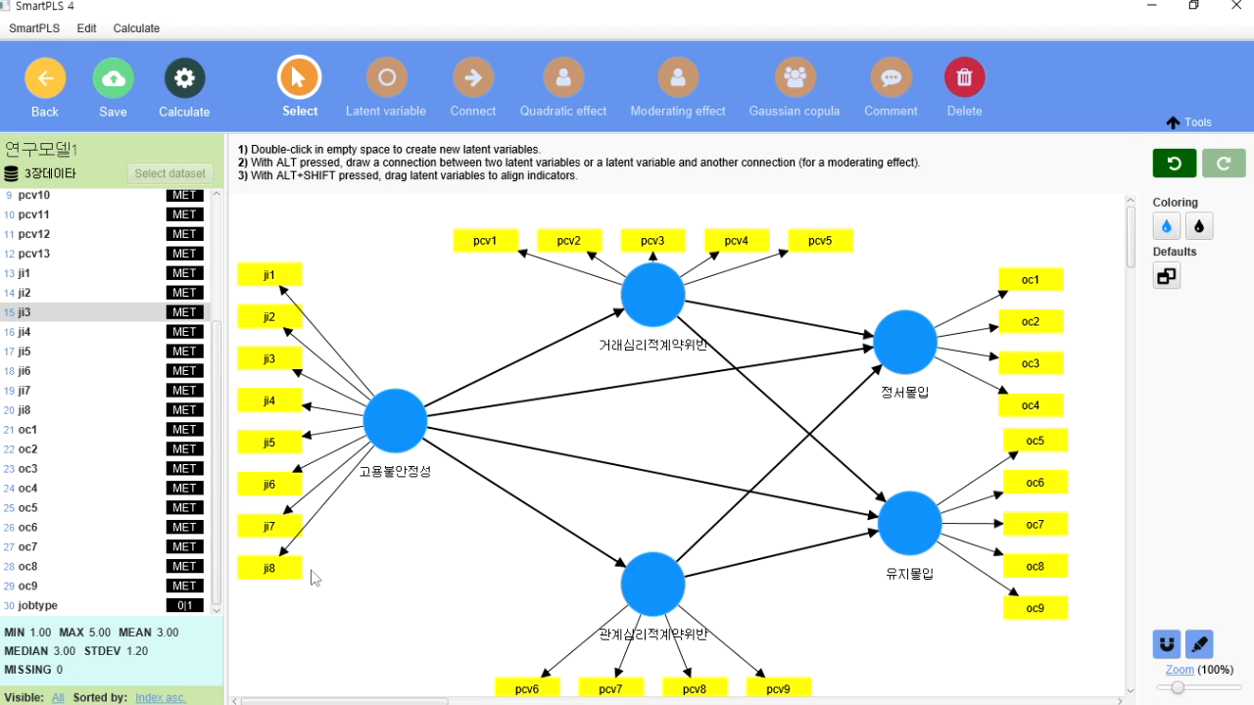
{"action": "scroll", "coordinate": [125, 299], "scroll_direction": "up", "scroll_amount": 3}
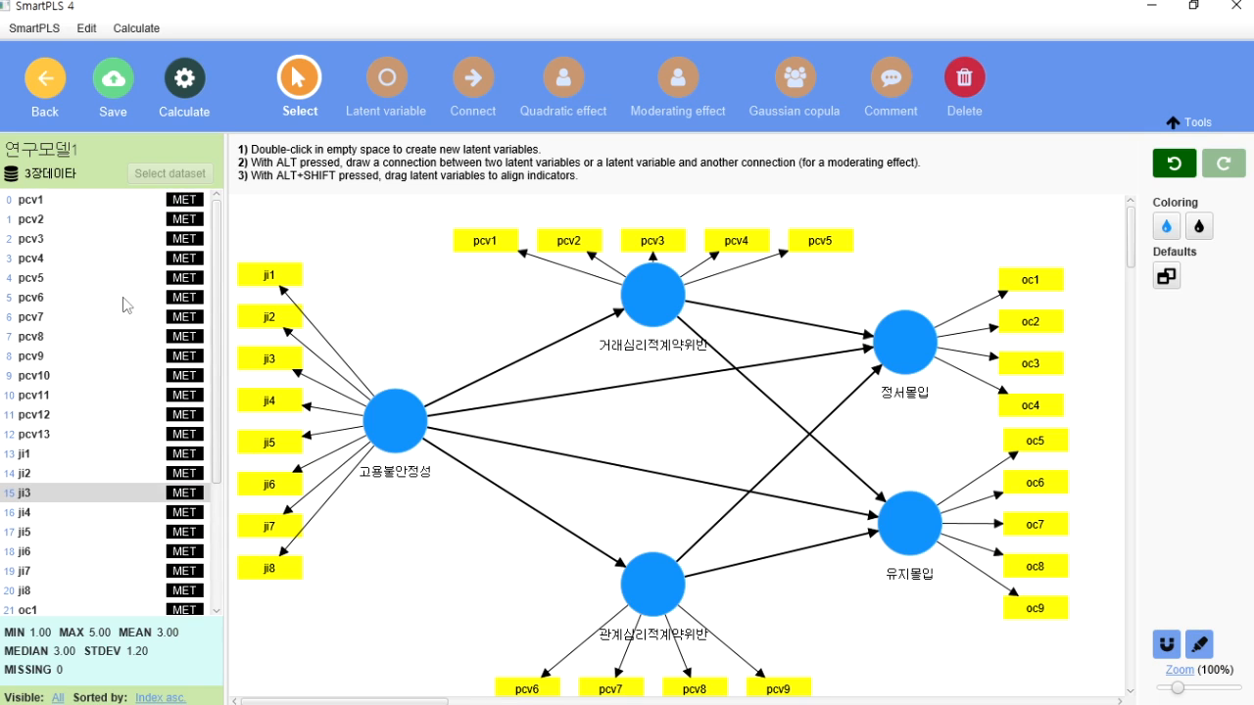
{"action": "scroll", "coordinate": [86, 333], "scroll_direction": "down", "scroll_amount": 2}
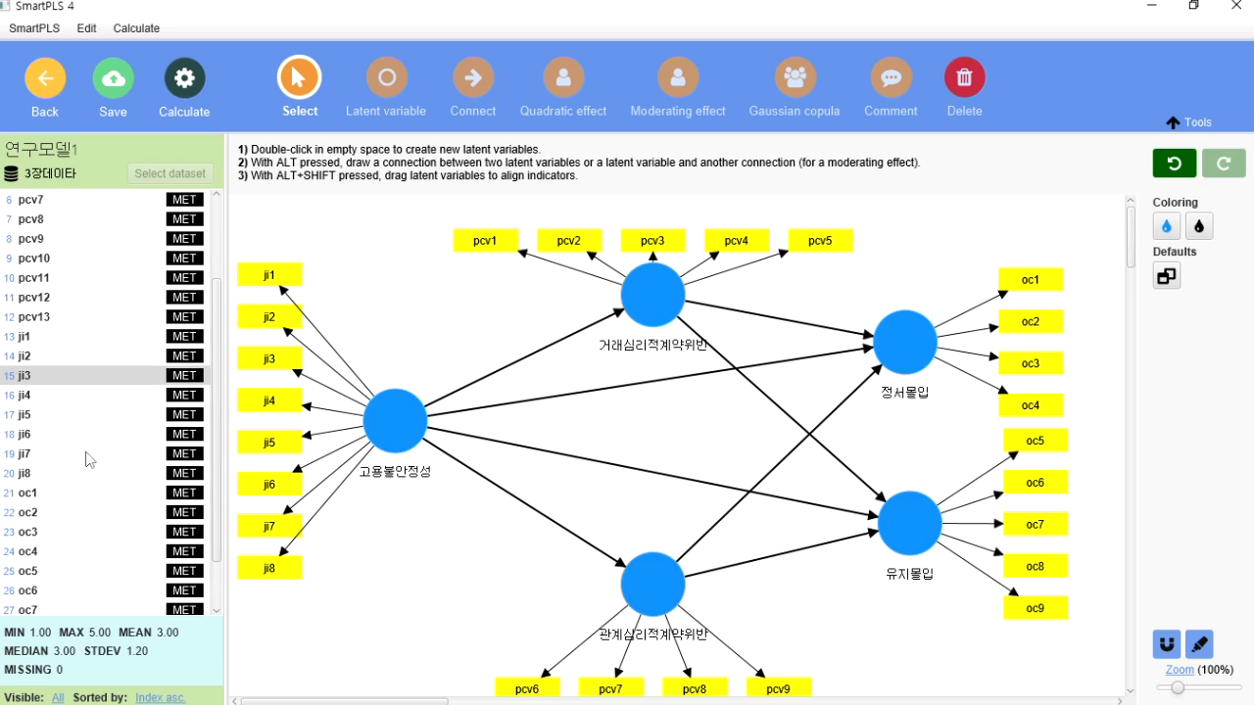
Step: Examine the descriptive statistics of individual indicators in the dataset, going from pcv13 through the ji items to oc2
{"action": "left_click", "coordinate": [59, 317]}
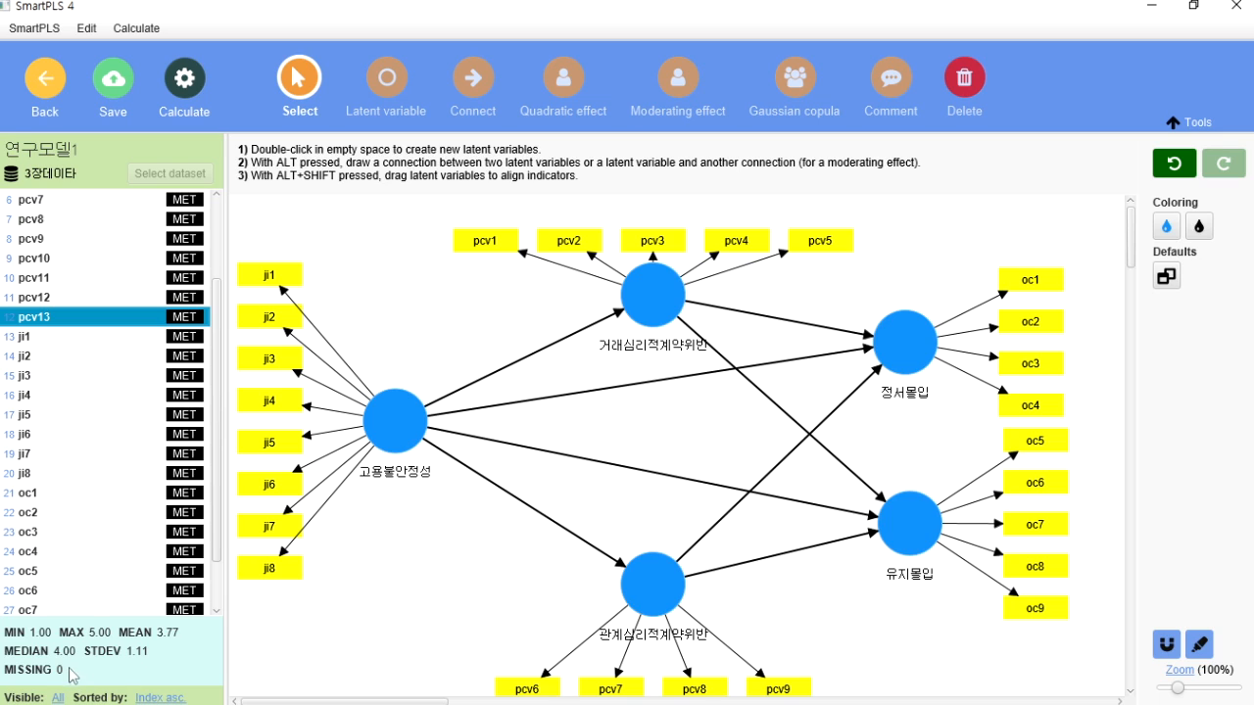
{"action": "left_click", "coordinate": [41, 341]}
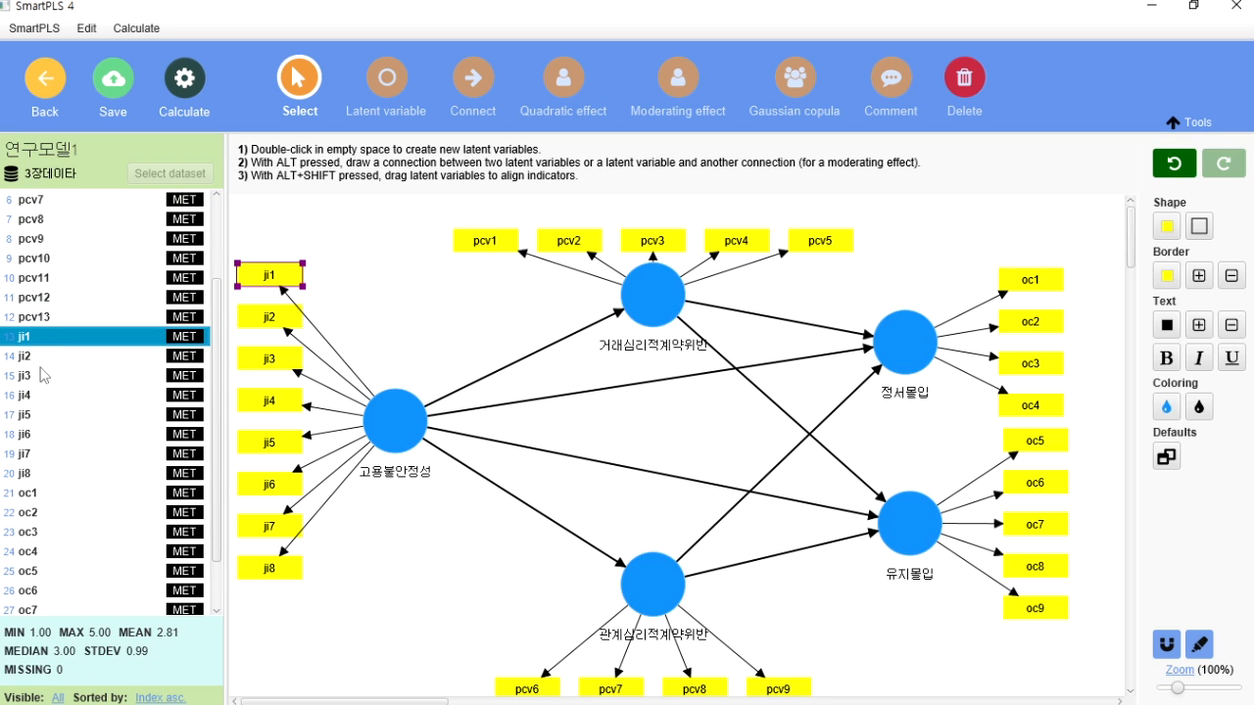
{"action": "left_click", "coordinate": [44, 376]}
{"action": "left_click", "coordinate": [44, 397]}
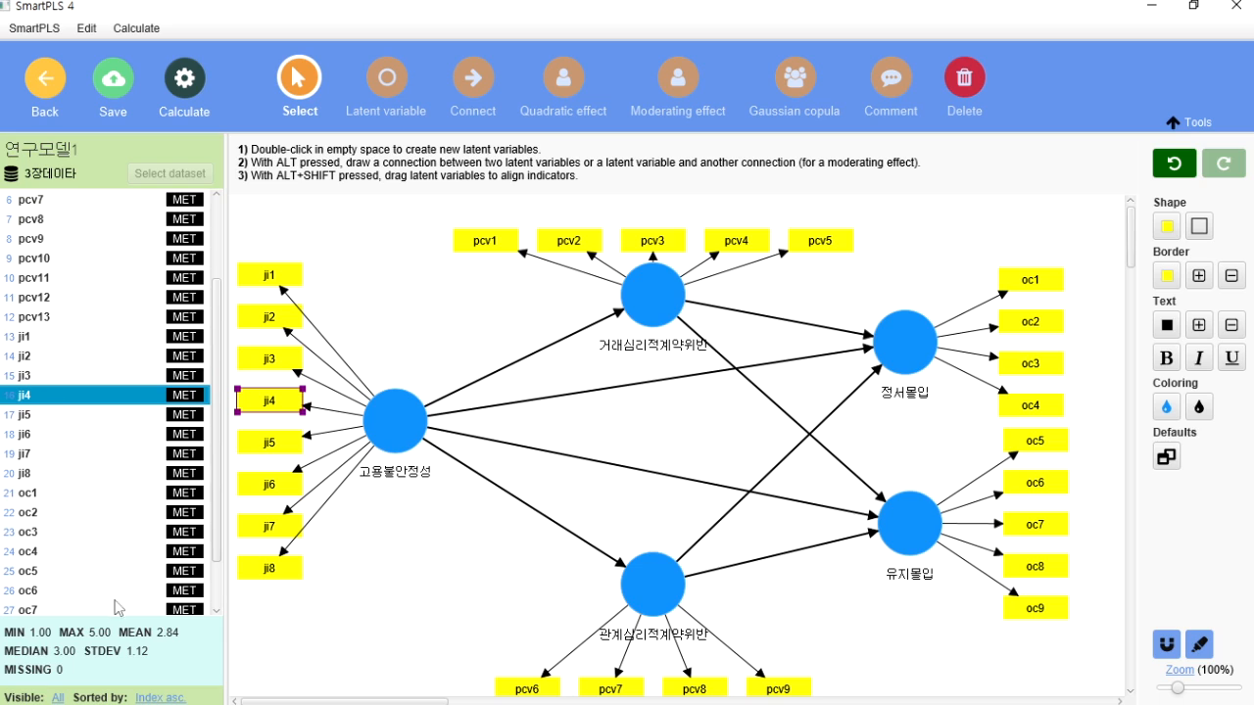
{"action": "key", "text": "Down"}
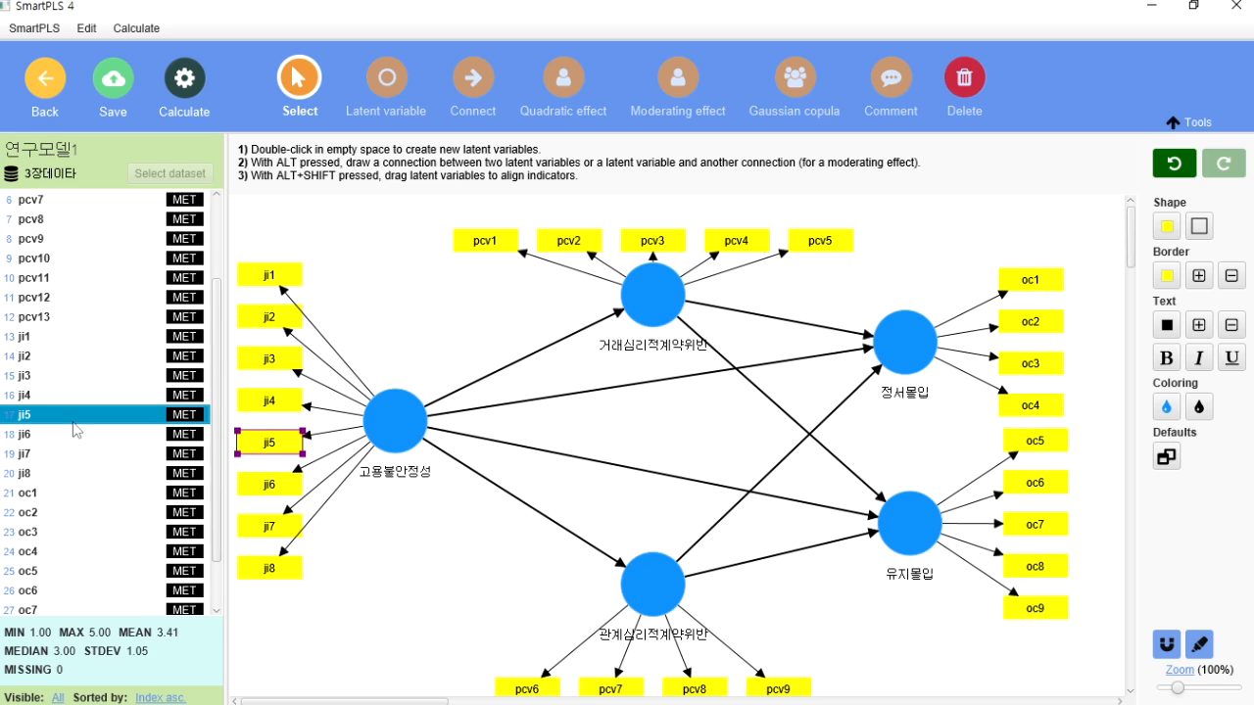
{"action": "key", "text": "Down"}
{"action": "left_click", "coordinate": [59, 459]}
{"action": "left_click", "coordinate": [58, 474]}
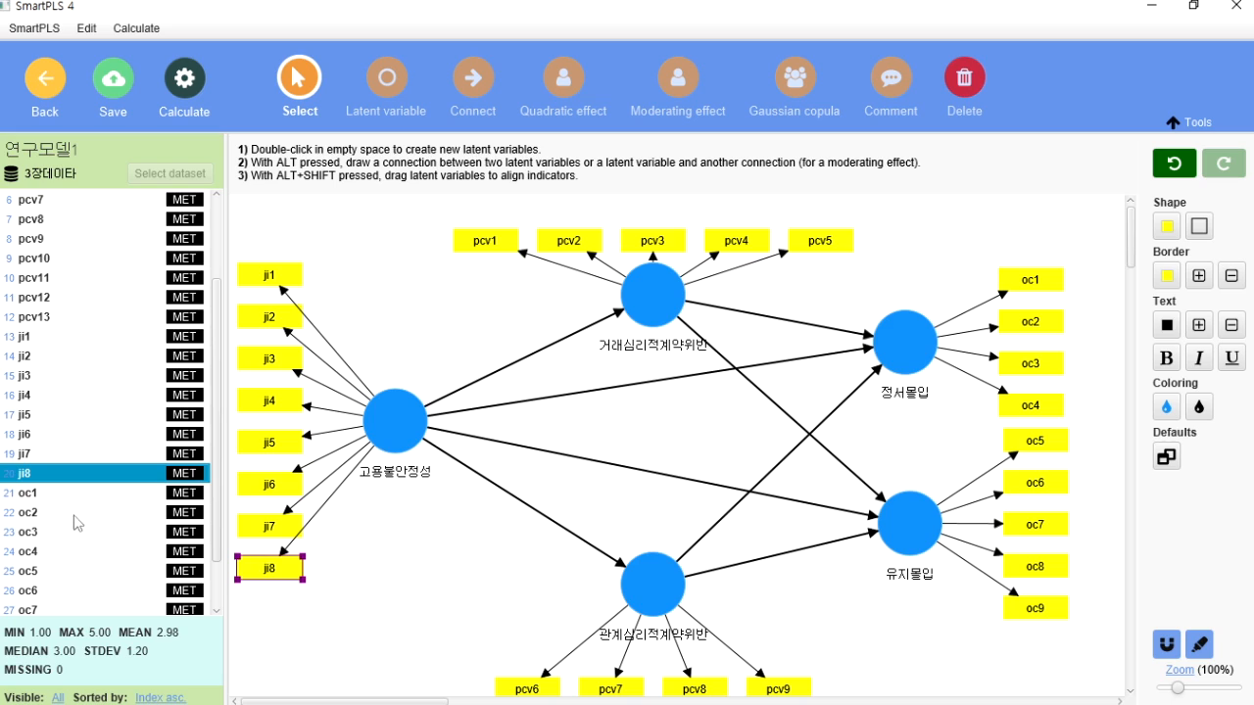
{"action": "left_click", "coordinate": [77, 493]}
{"action": "left_click", "coordinate": [64, 514]}
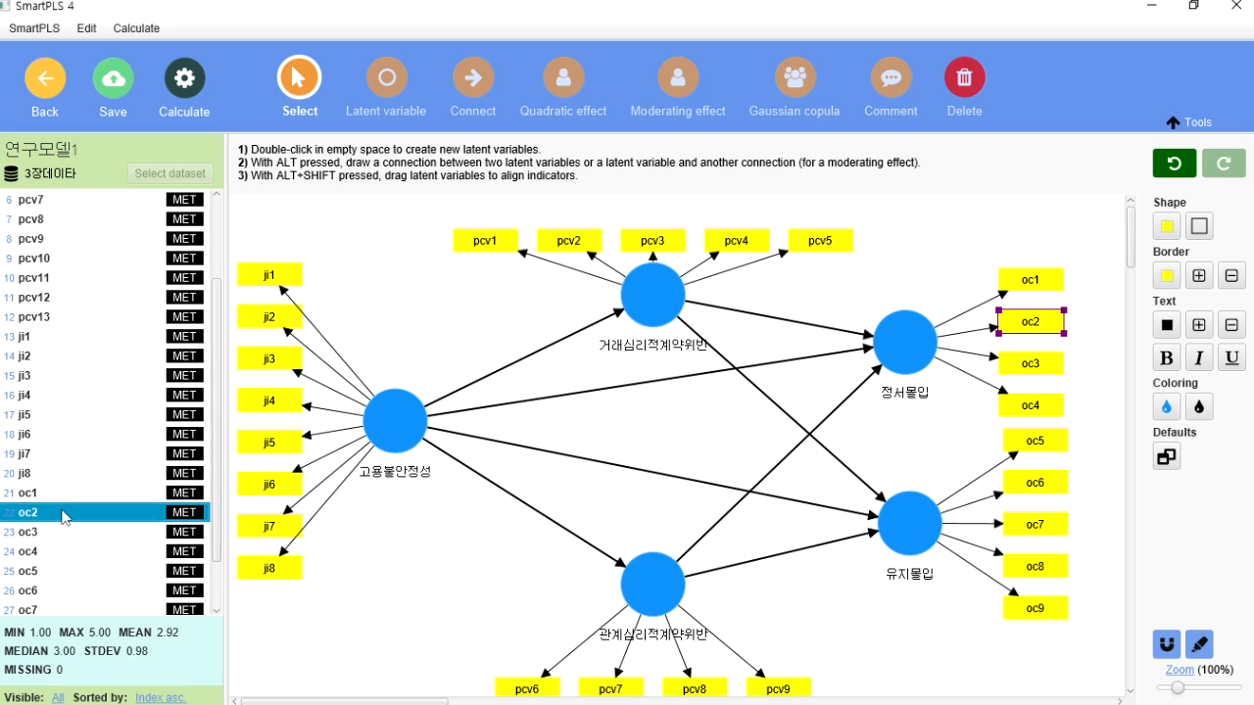